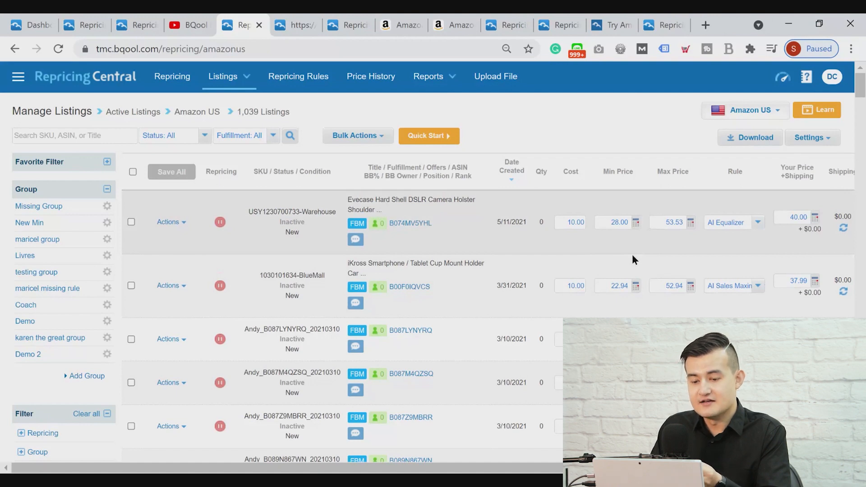
click(740, 226)
click(741, 231)
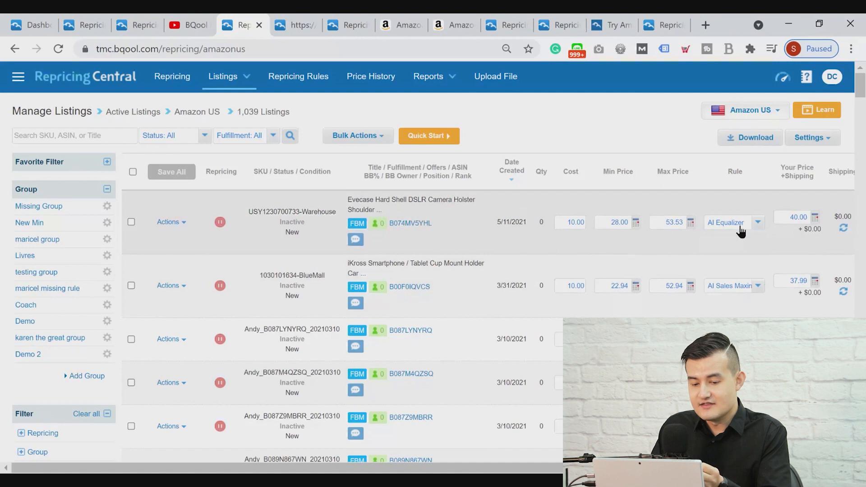
click(175, 223)
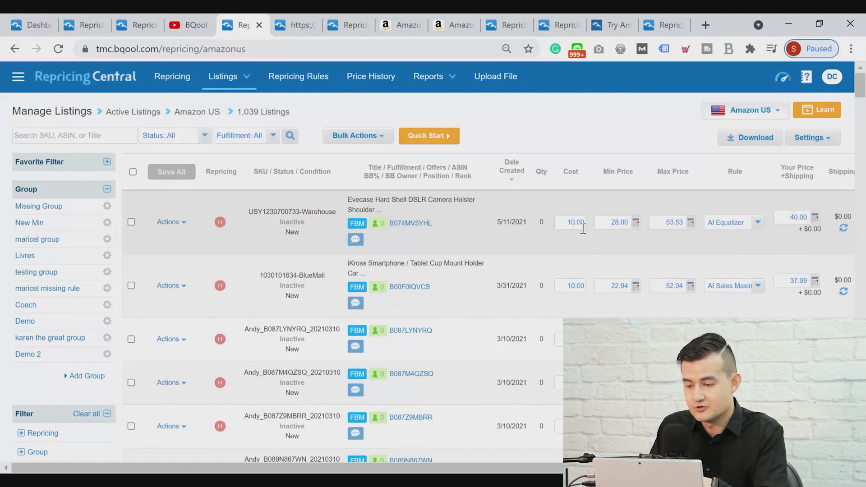
In the General Settings, turn InventoryLab Integration off and back on, with Average Cost as the cost type
click(823, 140)
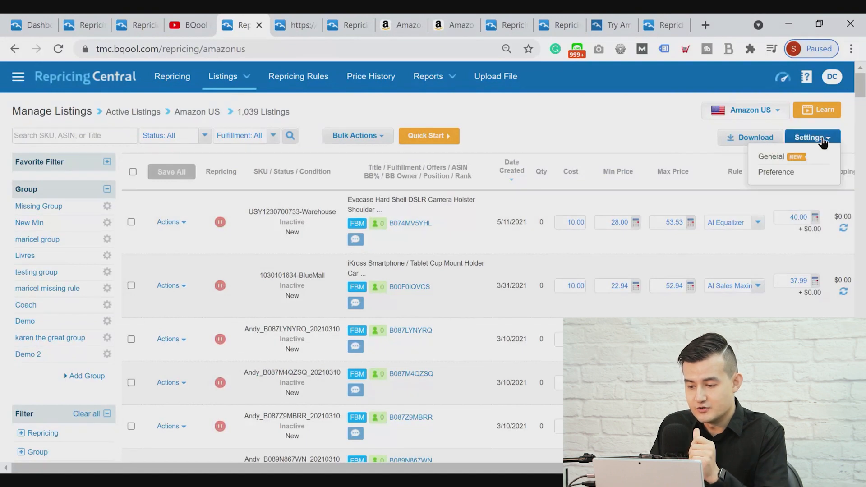
click(803, 160)
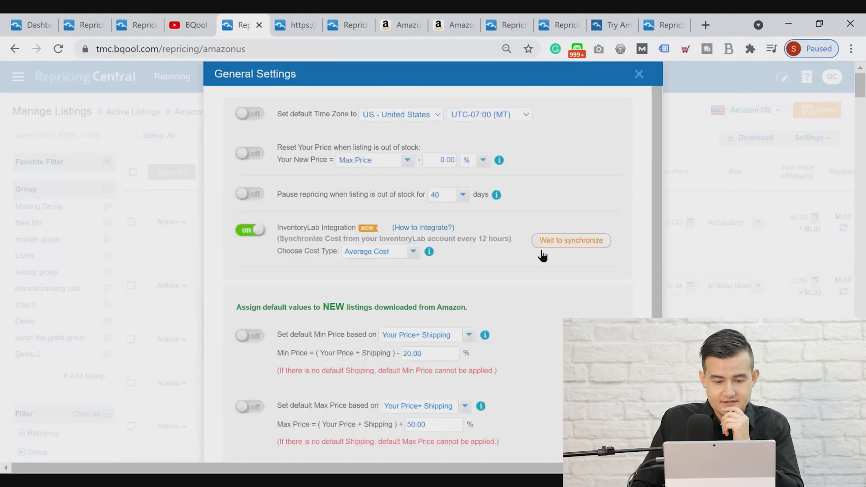
click(247, 236)
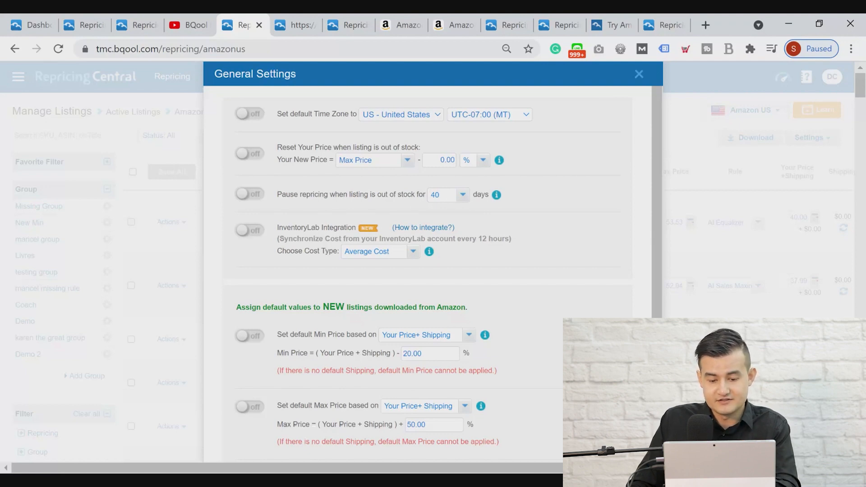
click(249, 230)
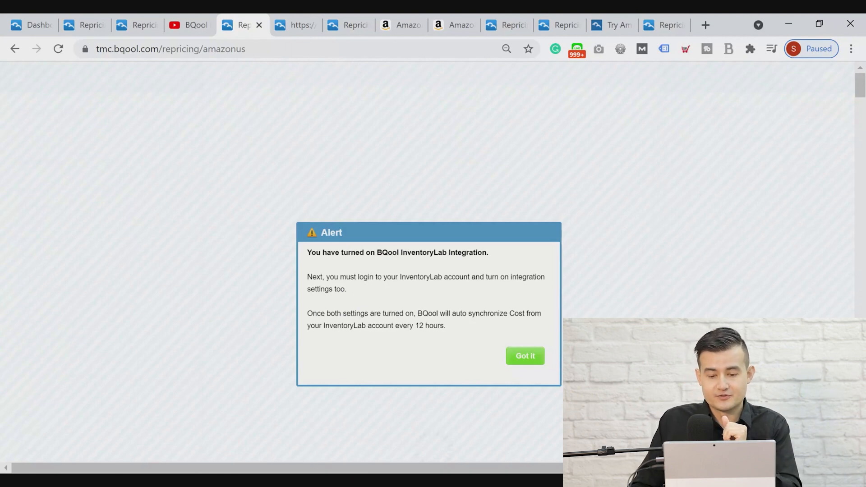
click(523, 368)
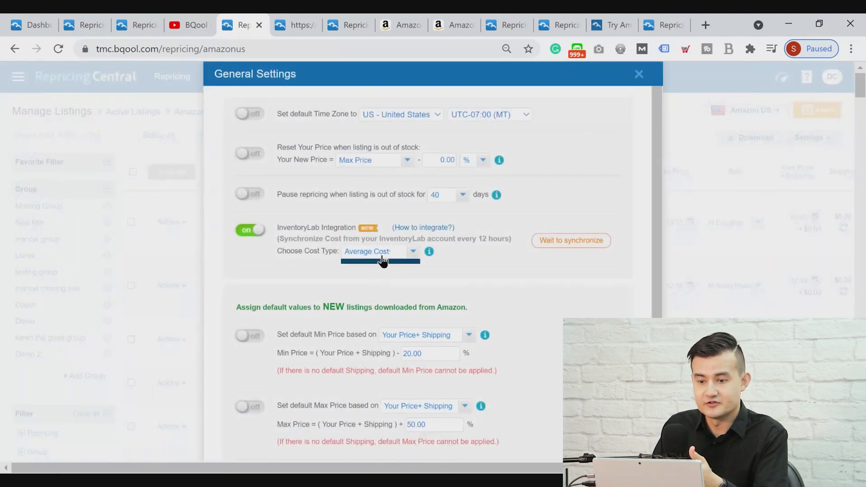
click(383, 261)
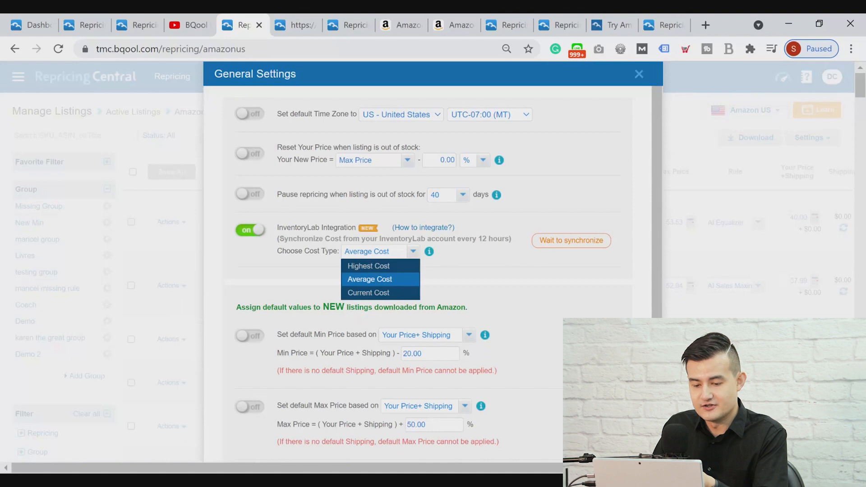
click(413, 280)
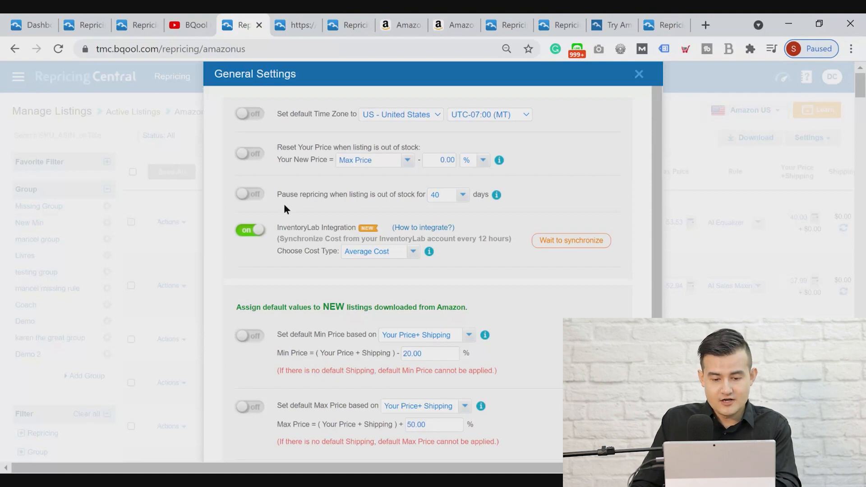
Enable pausing of repricing when a listing is out of stock, keeping the period at 40 days
click(250, 194)
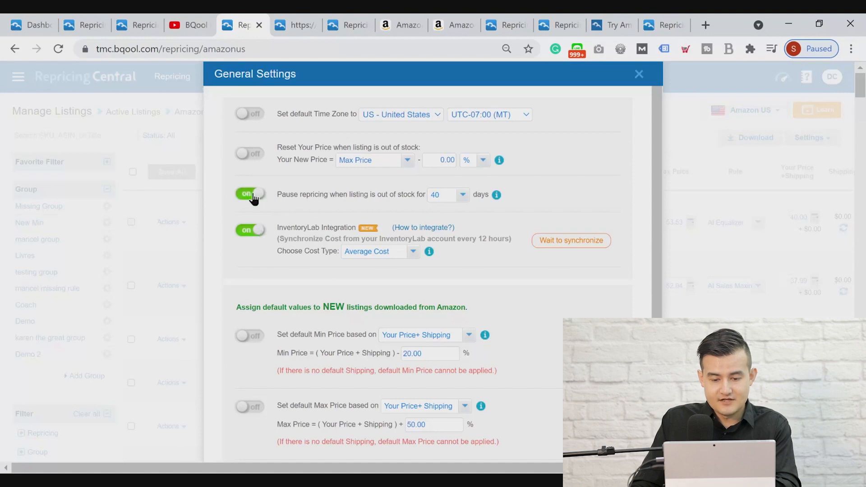
click(451, 195)
drag(464, 248, 460, 321)
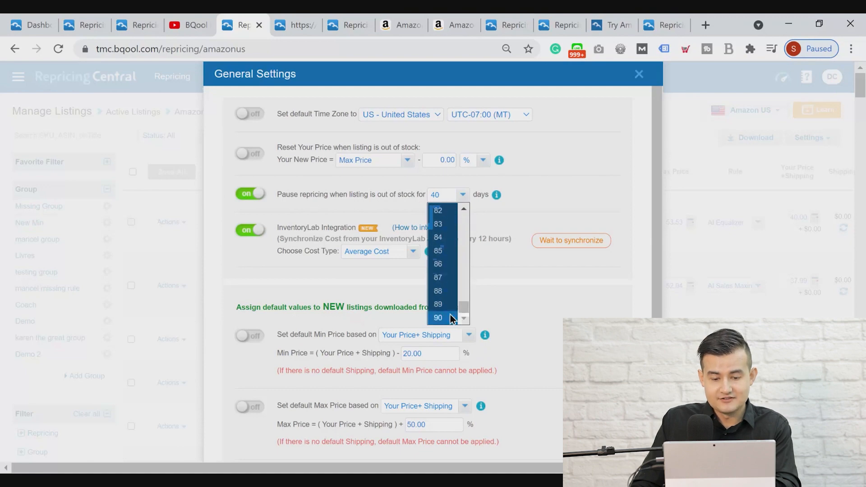
drag(462, 305, 529, 204)
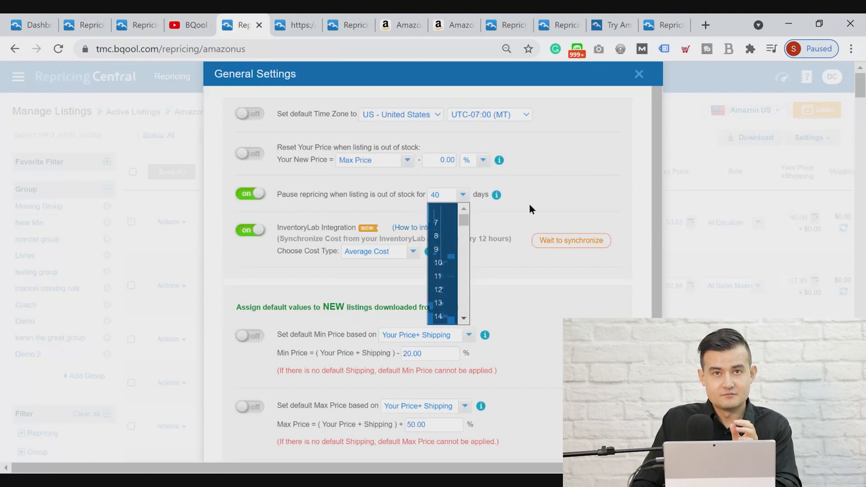
click(554, 202)
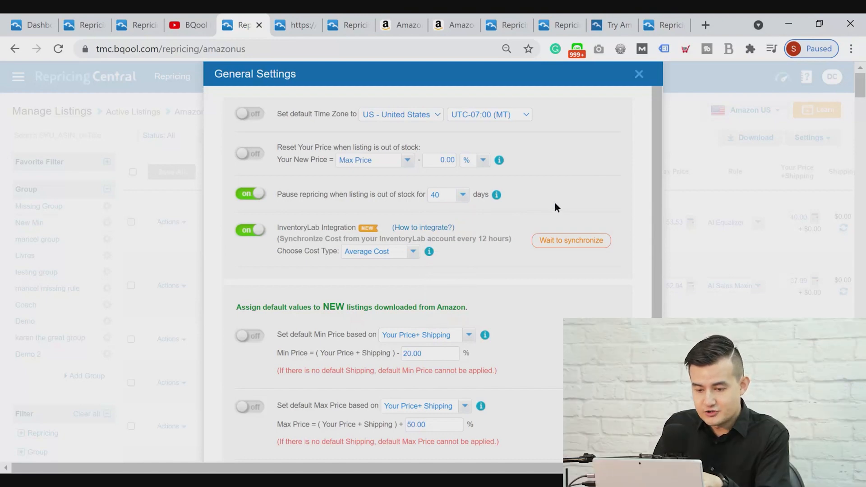
Enable resetting the price of out-of-stock listings, with the new price based on Max Price minus 0.00 %
click(251, 155)
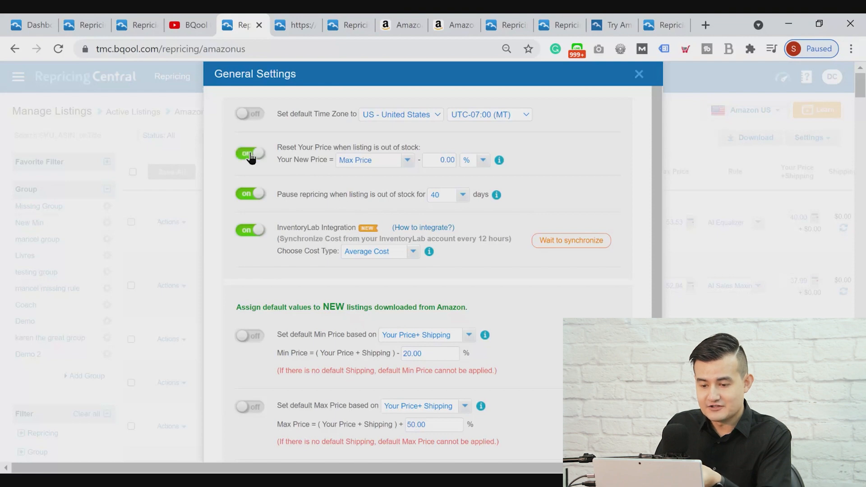
click(396, 161)
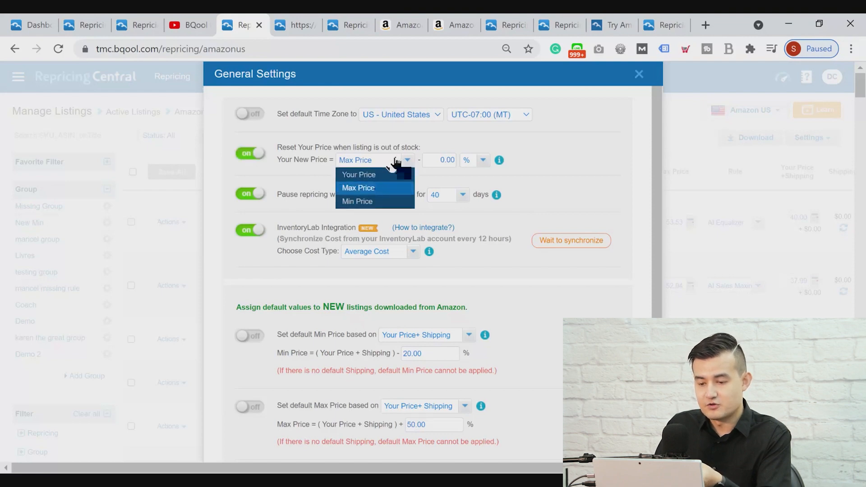
click(518, 170)
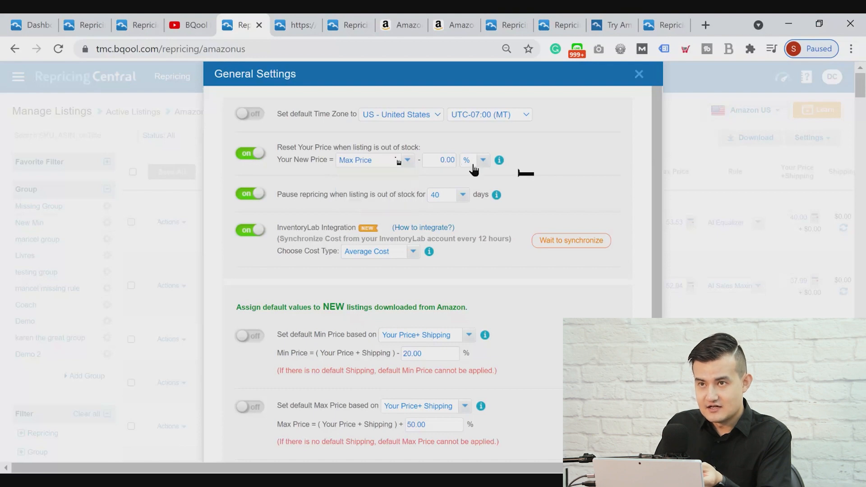
click(475, 160)
click(439, 162)
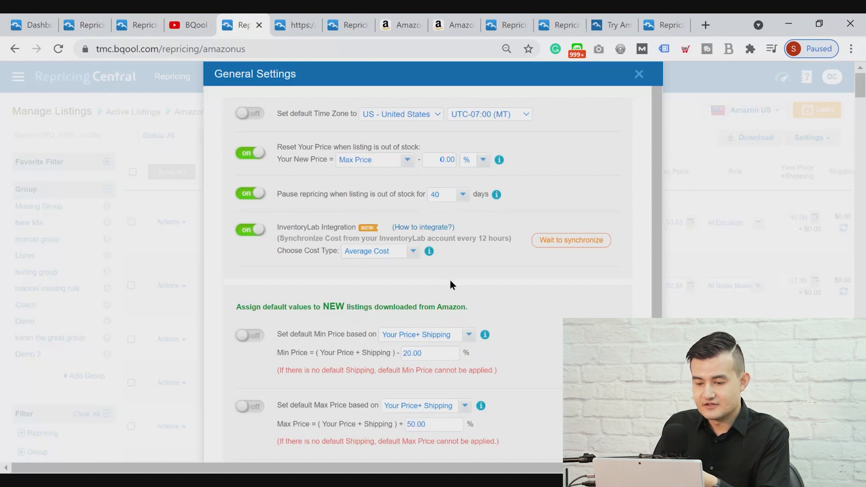
Turn off the default repricing rule for new listings and enable a default Min Price of Your Price+ Shipping minus 50 %
drag(861, 89, 862, 103)
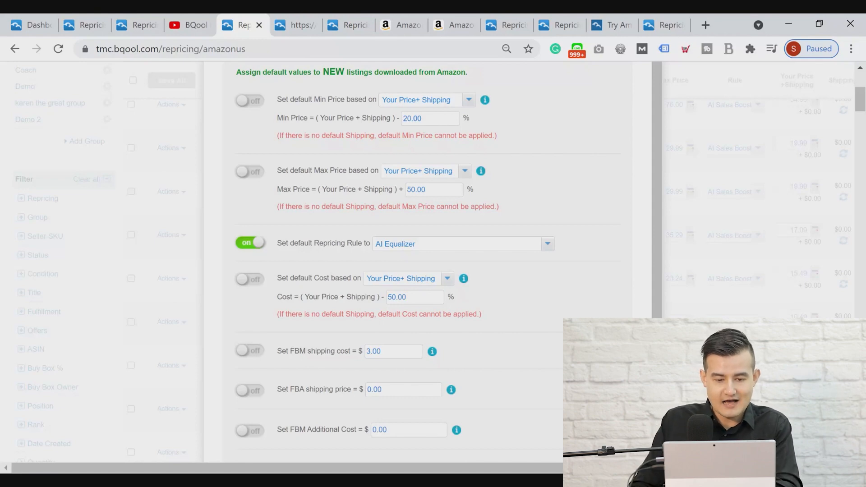
click(259, 243)
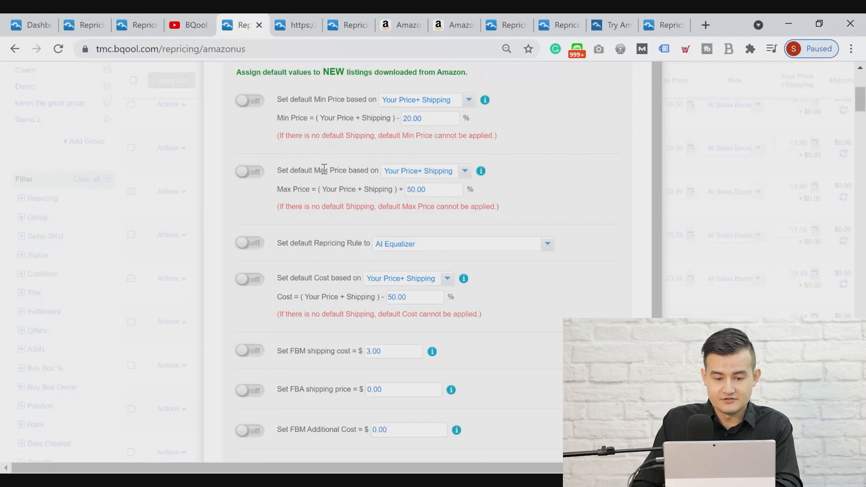
click(242, 103)
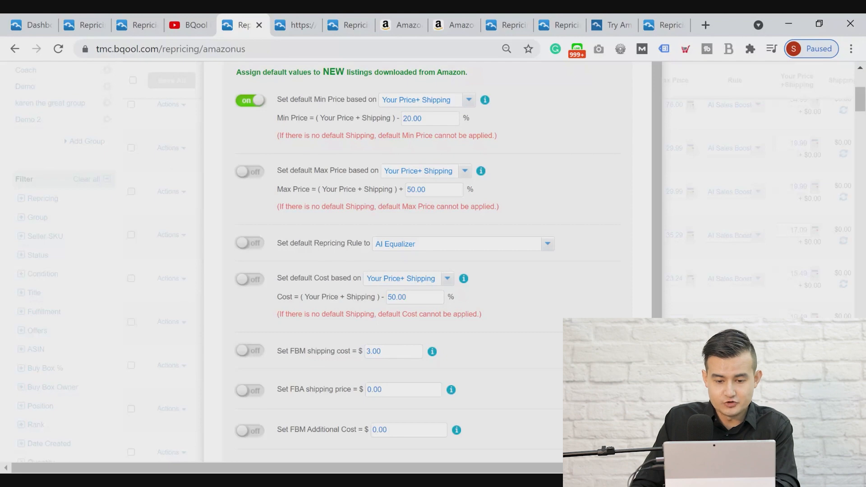
double_click(417, 119)
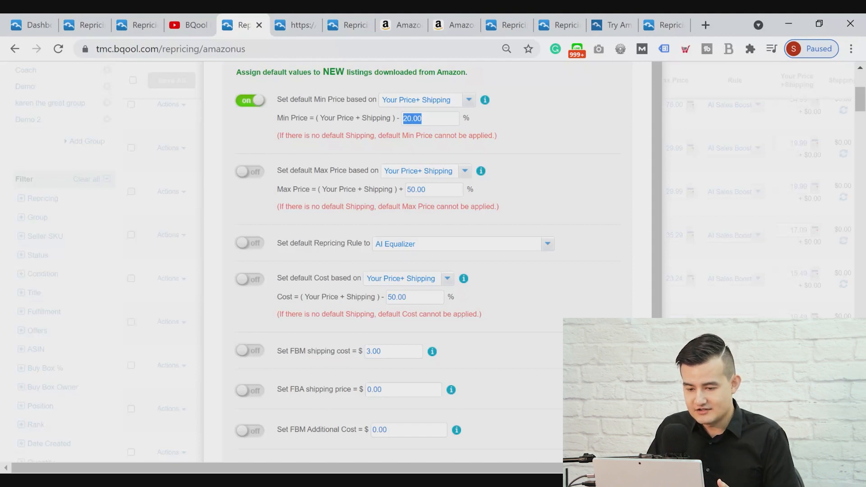
click(442, 100)
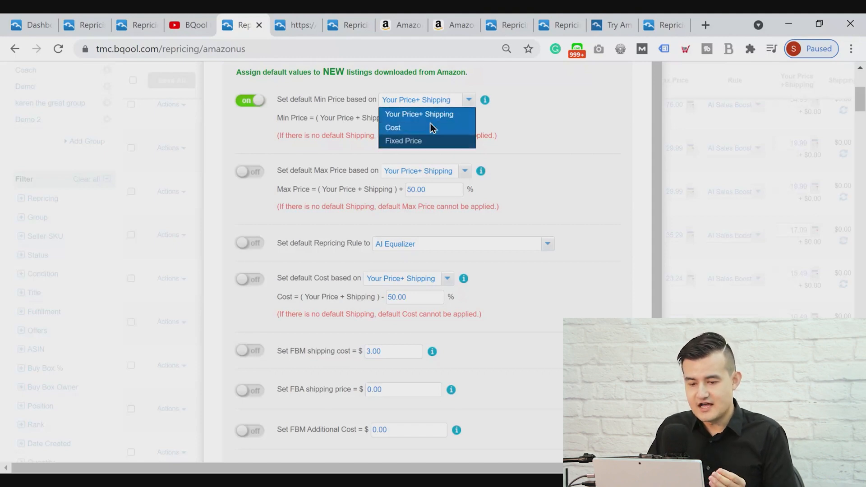
click(432, 128)
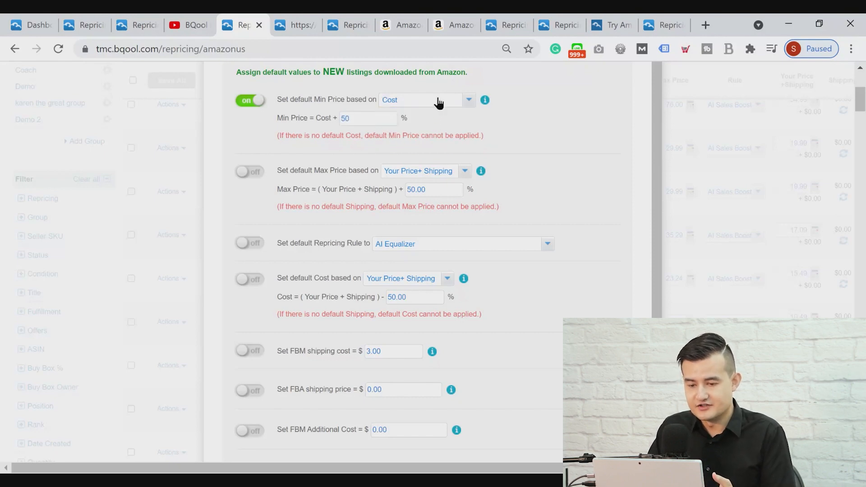
click(437, 102)
click(428, 142)
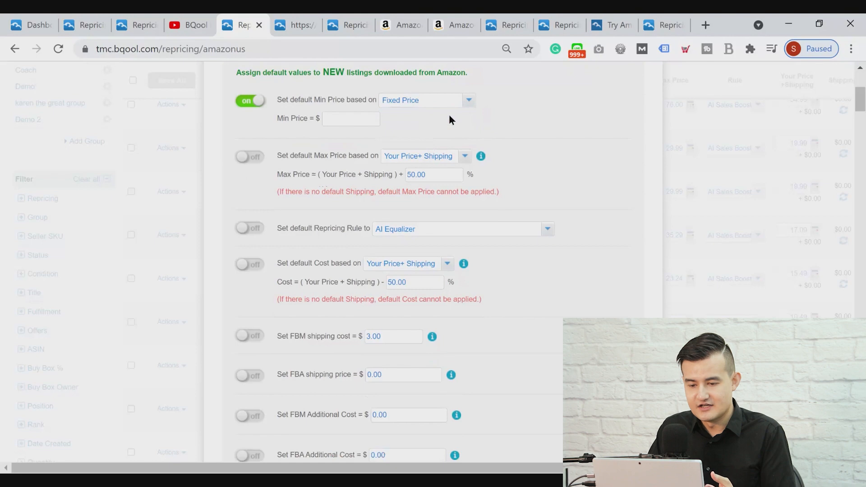
click(407, 104)
click(410, 115)
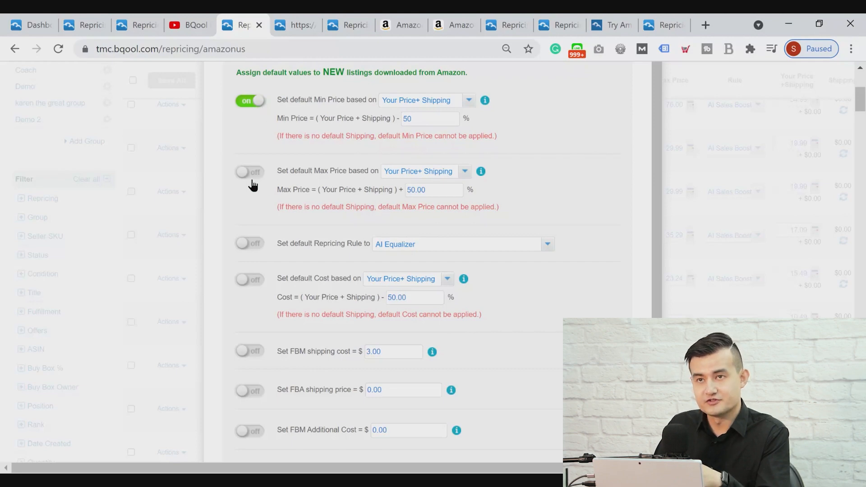
Review the default Max Price percentage and the available default repricing rules, and save the general settings
double_click(434, 190)
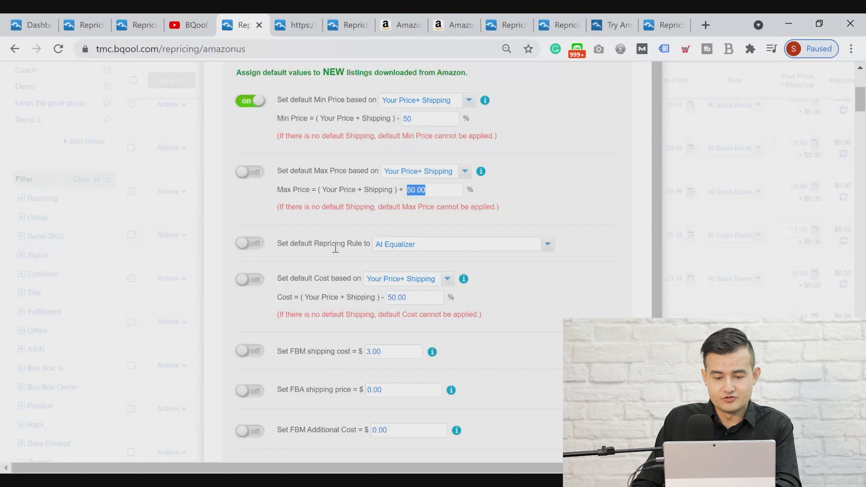
click(384, 246)
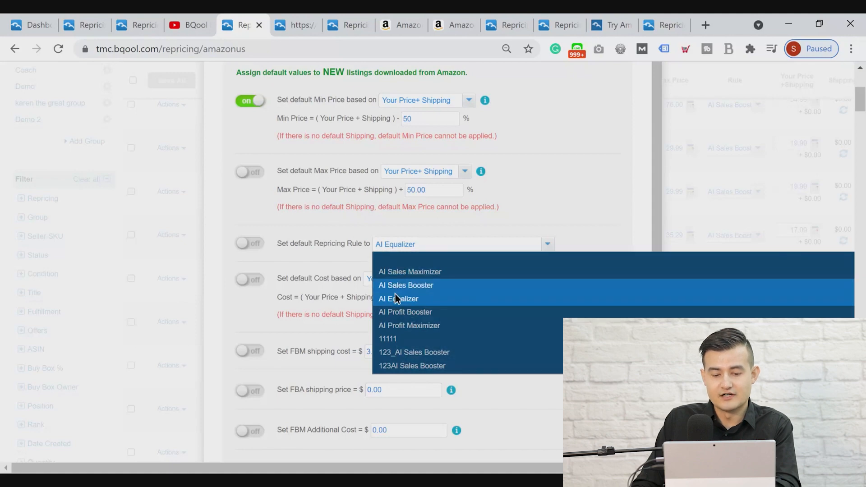
click(323, 249)
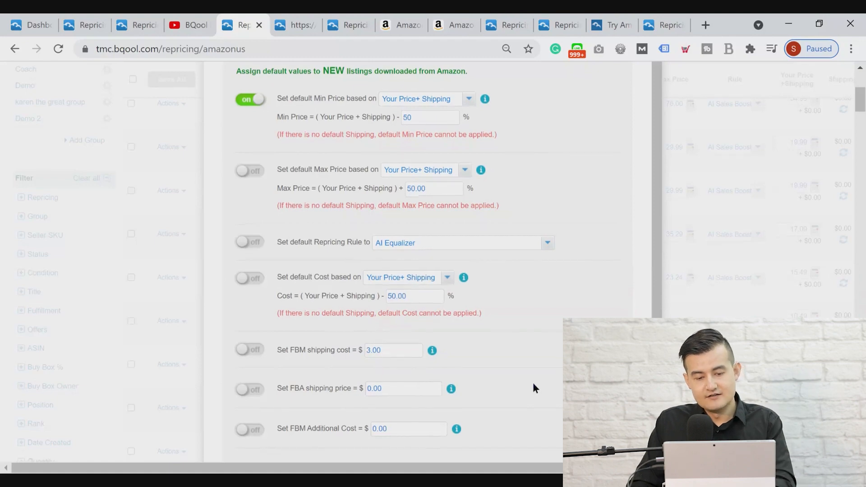
scroll(500, 342, down, 5)
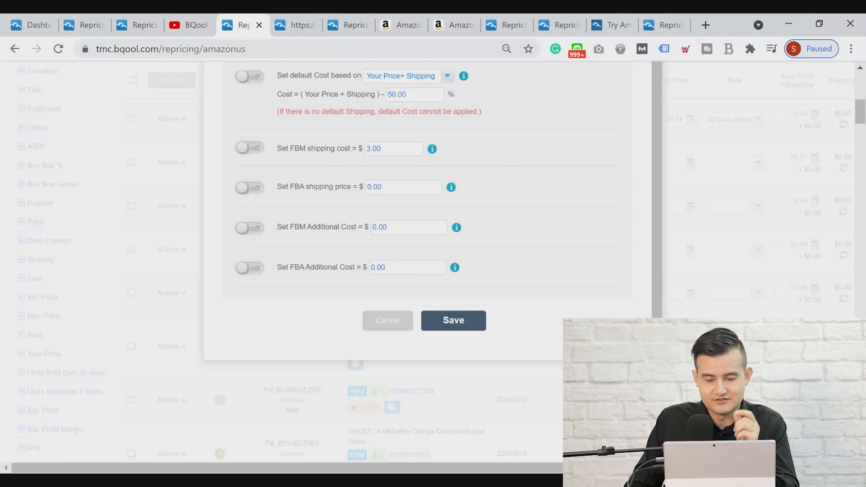
click(463, 321)
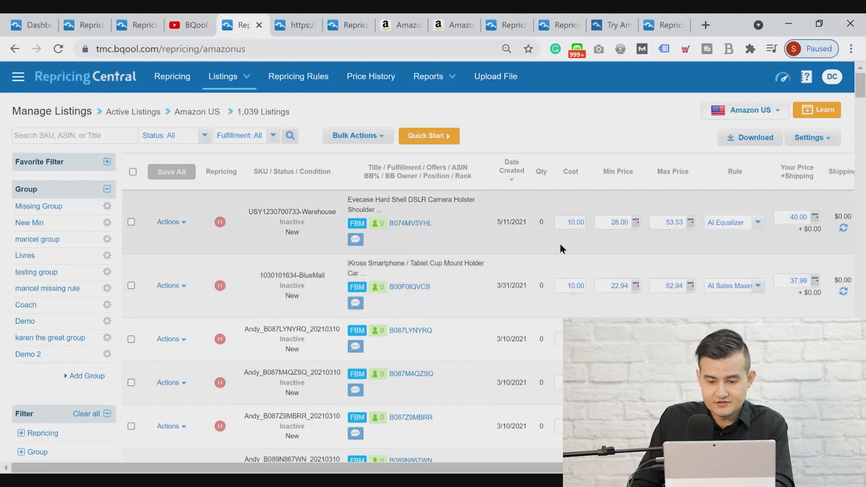
Set the Evecase camera holster listing's Min Price to 20 and Max Price to 60 with the AI Equalizer rule, and save it
click(609, 224)
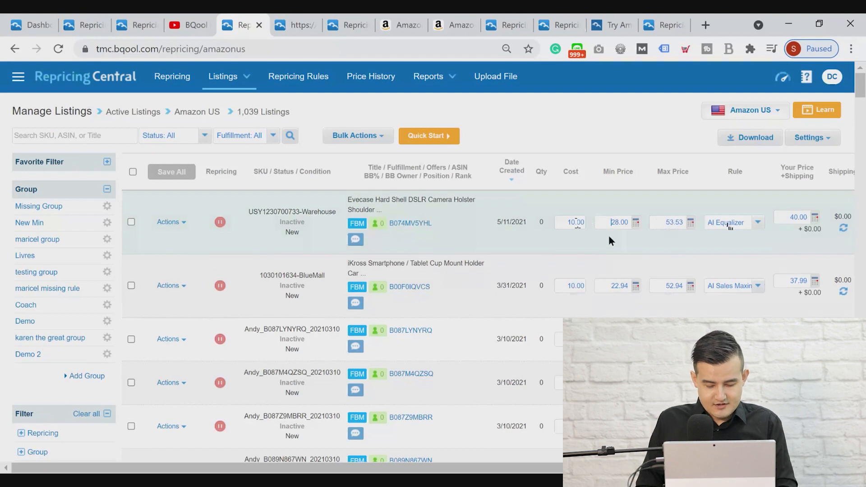
double_click(615, 218)
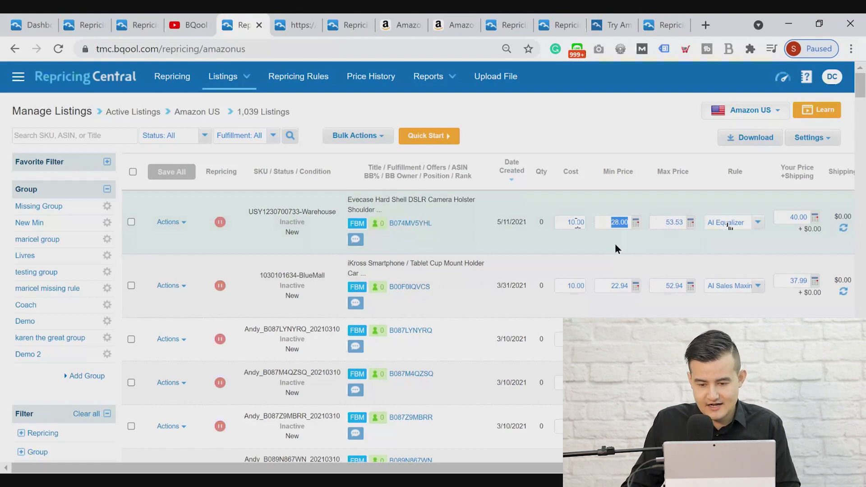
text(20)
key(Tab)
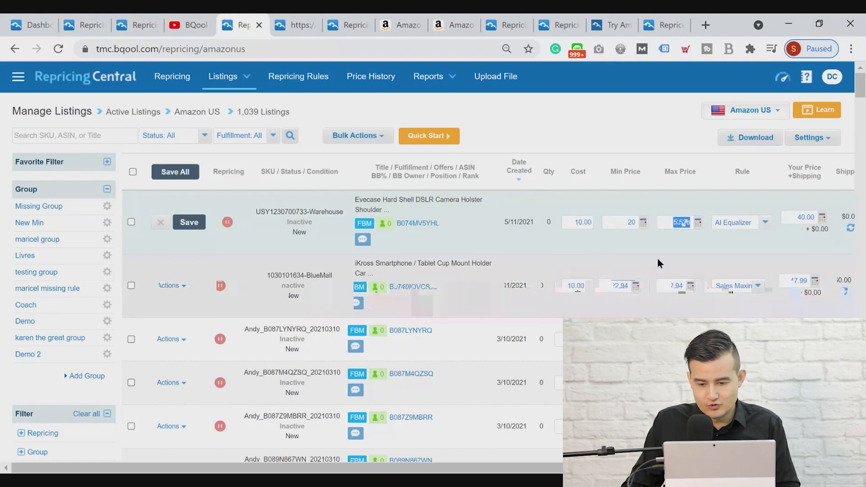
click(757, 231)
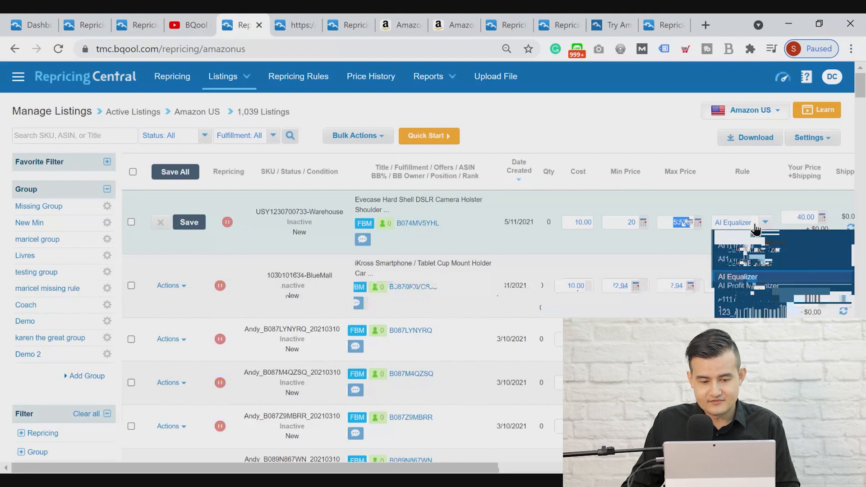
click(183, 223)
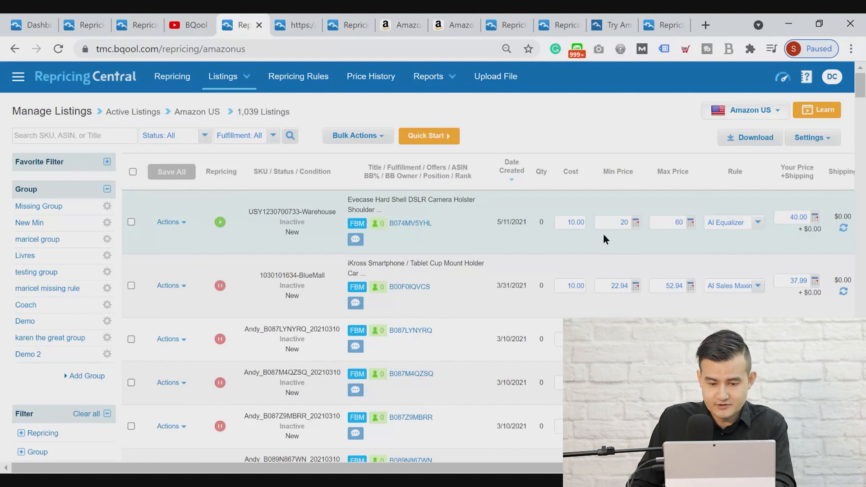
Set the Cost of the Evecase camera holster listing to 8.00
double_click(577, 224)
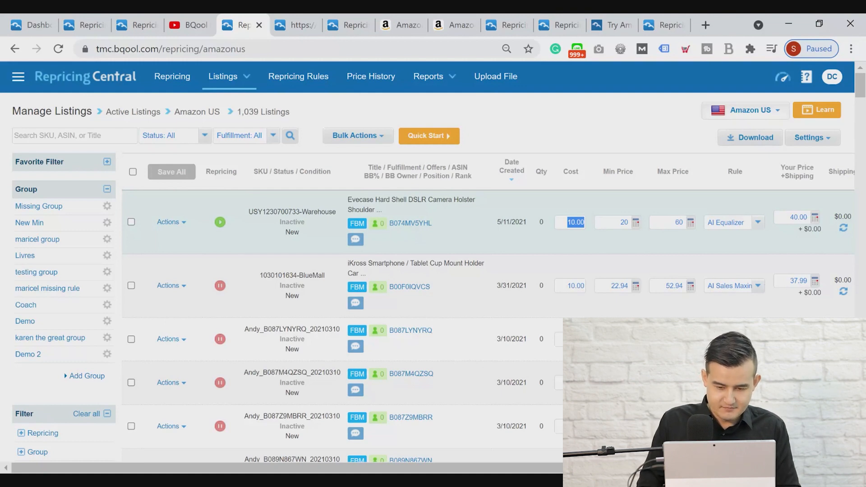
text(8)
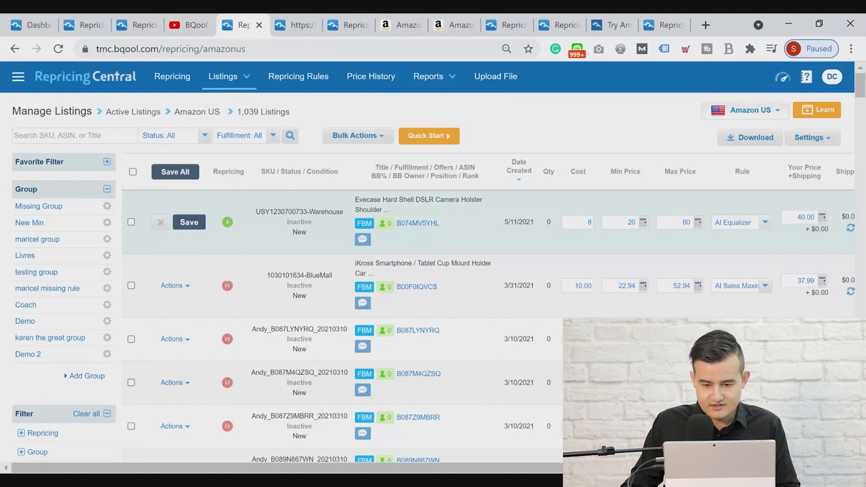
text(00)
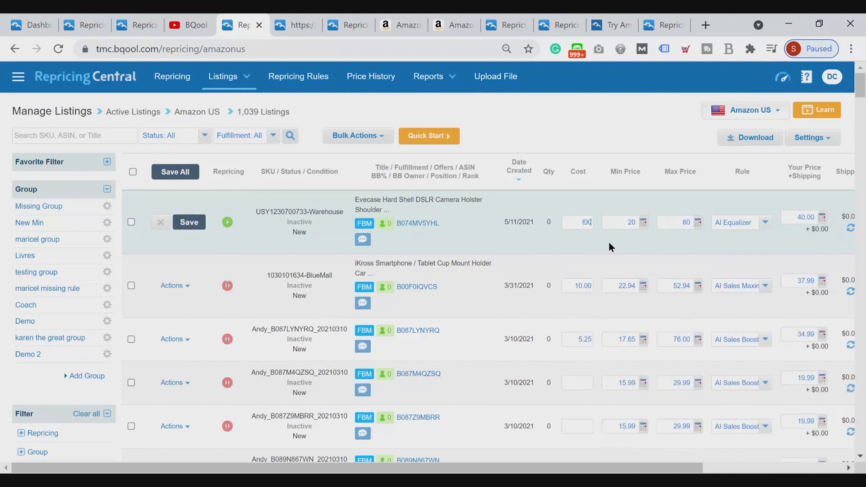
Recalculate the Evecase listing's Min Price from an ROI of 25 % in its profit calculator and save the calculation
click(643, 224)
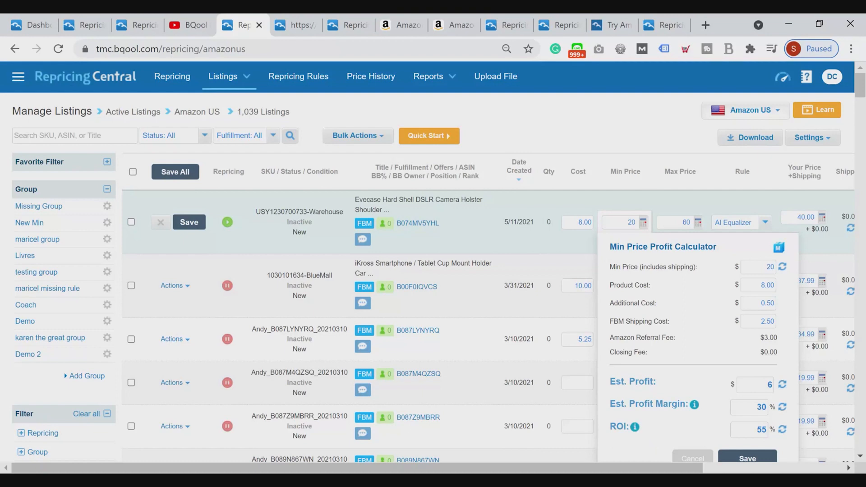
double_click(756, 432)
text(25)
double_click(759, 431)
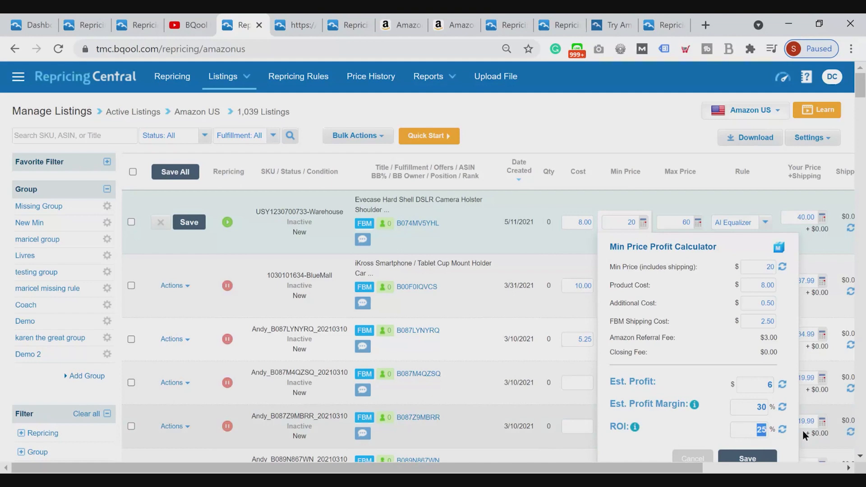
click(784, 431)
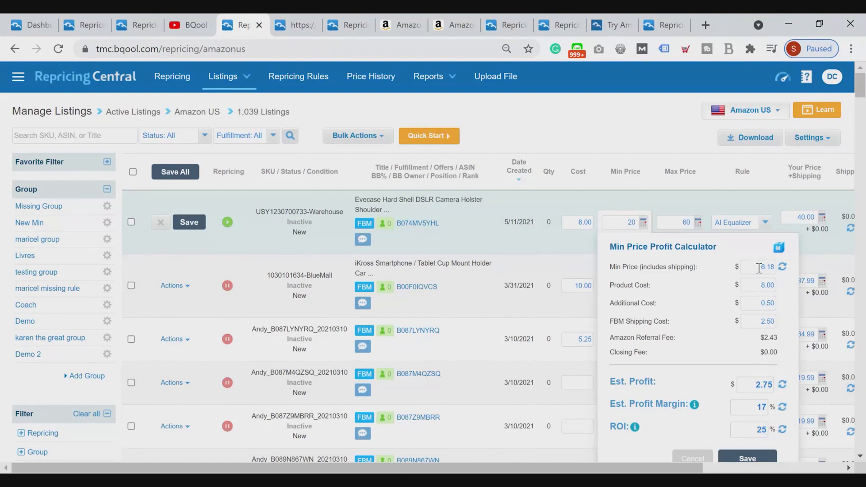
click(743, 460)
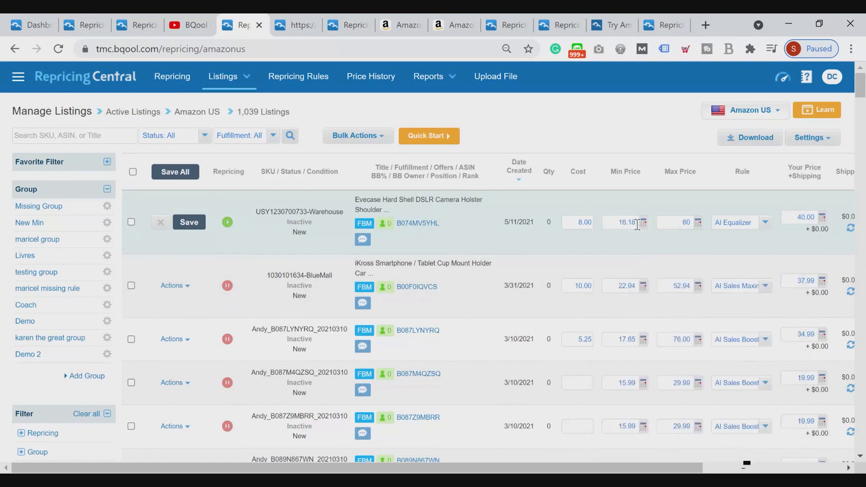
Recalculate the Evecase listing's Max Price from an ROI of 200 %, check how ROI is defined, and save the calculation
click(698, 222)
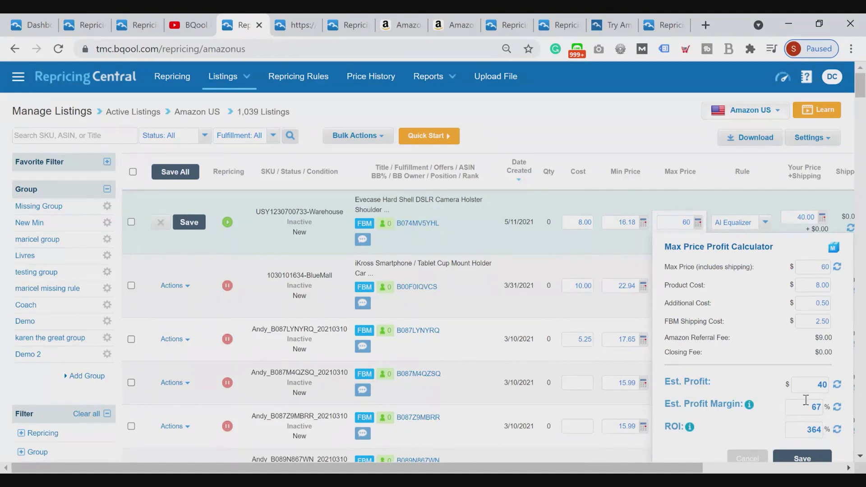
double_click(810, 430)
text(200)
click(837, 430)
scroll(785, 321, down, 3)
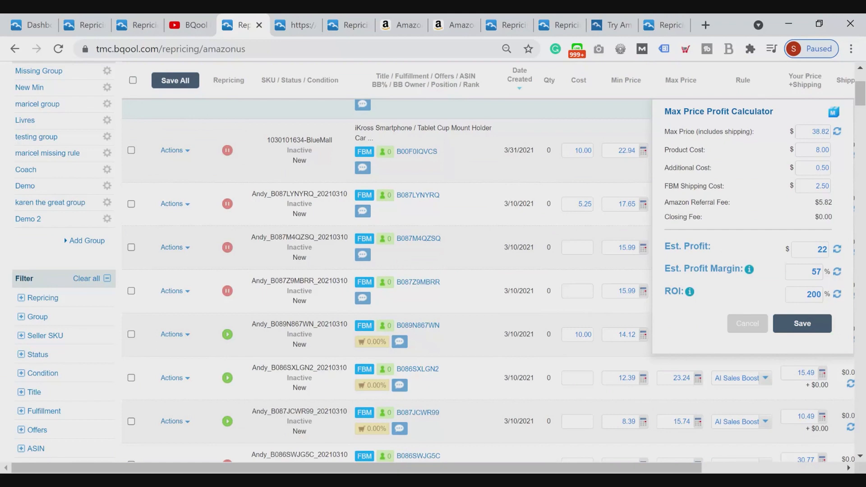
mouse_move(690, 293)
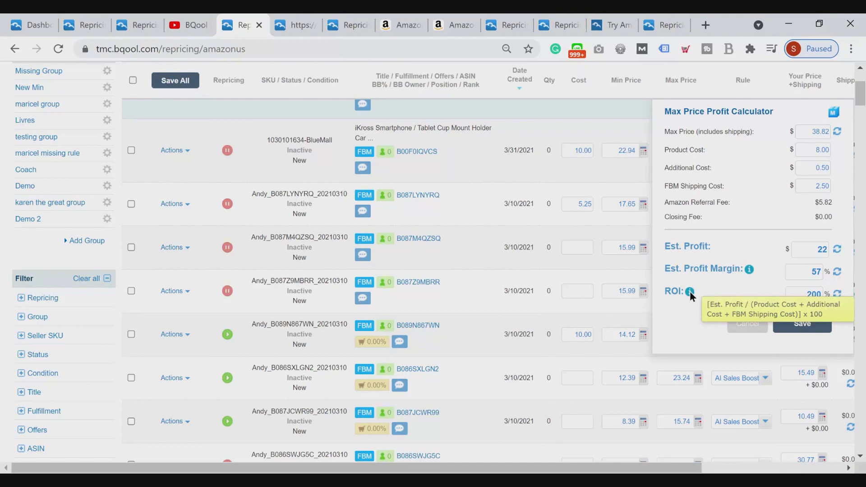
click(779, 325)
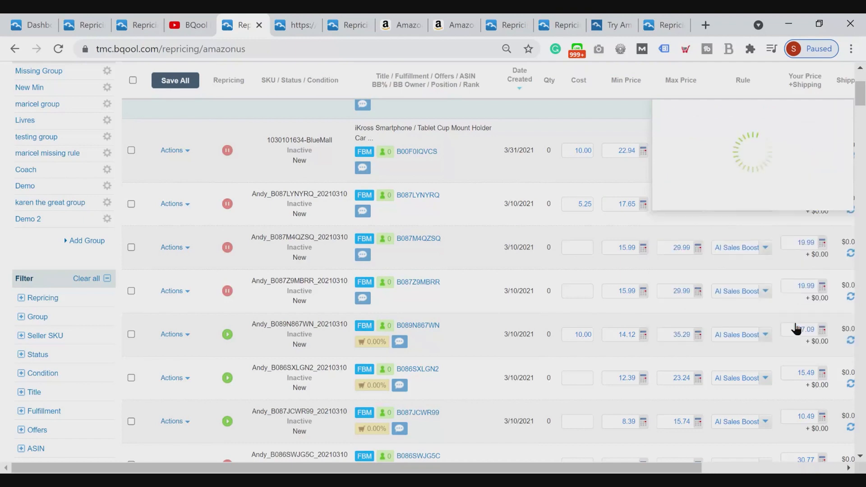
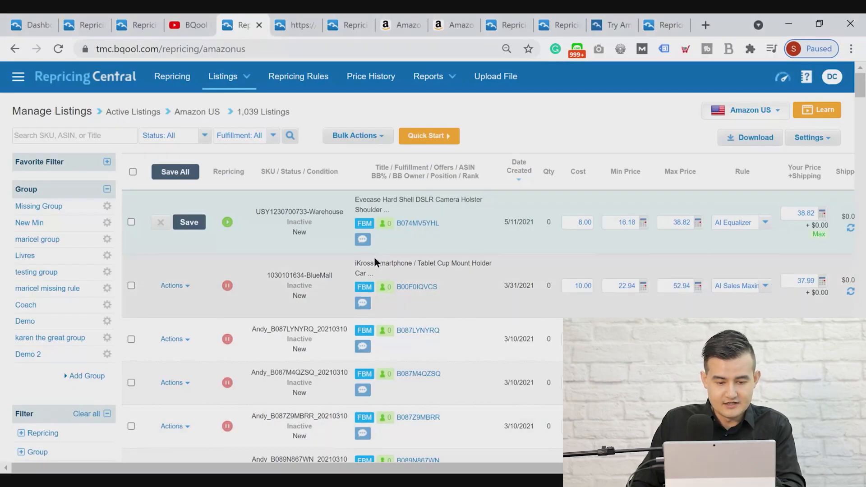
Save the cost and recalculated min and max prices of the Evecase camera holster listing
click(189, 223)
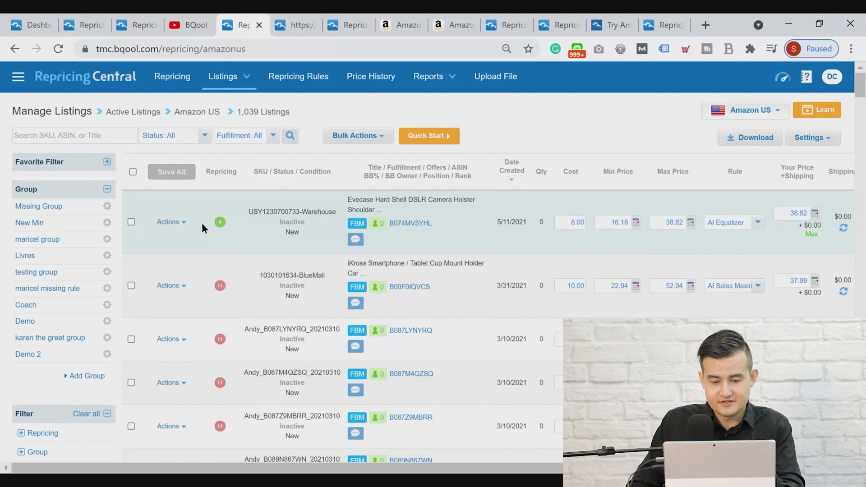
click(202, 223)
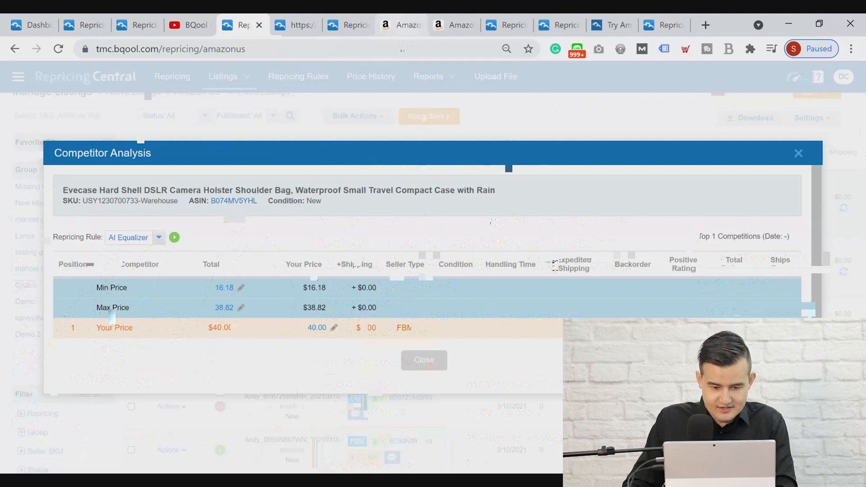
Switch to Amazon, search for "dymo thermal printer" and open the DYMO LabelWriter 450 label printer's product page
click(402, 25)
click(331, 81)
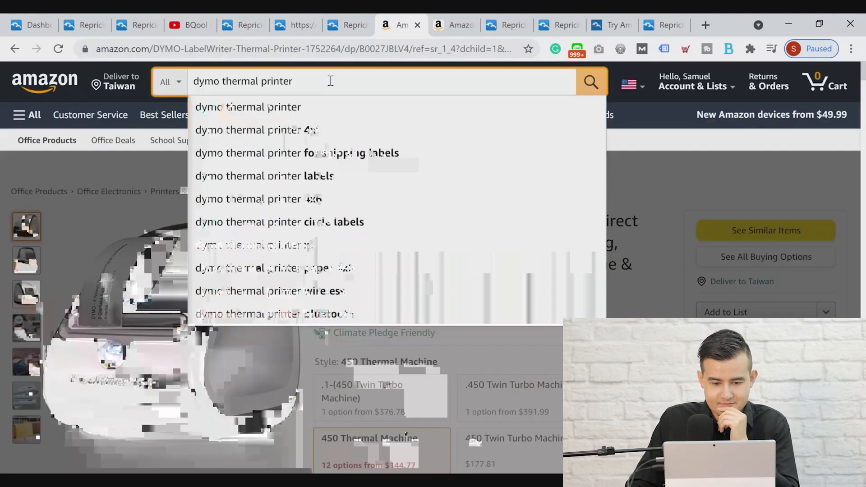
key(Return)
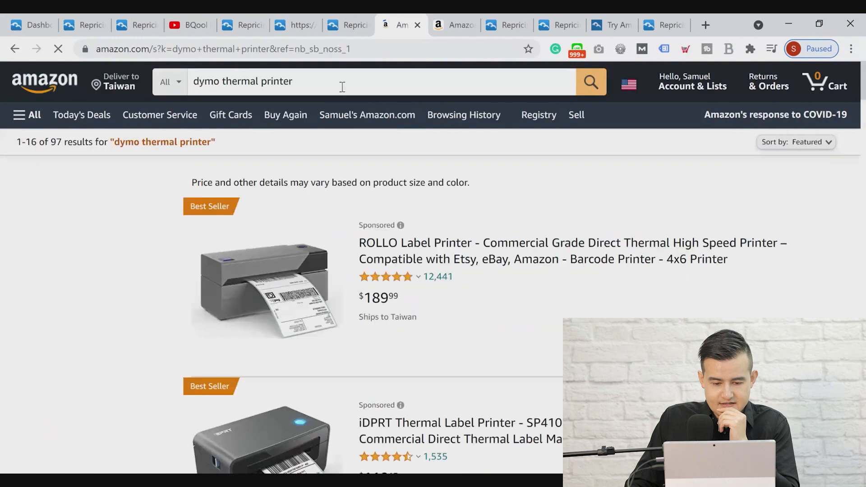
scroll(567, 269, down, 3)
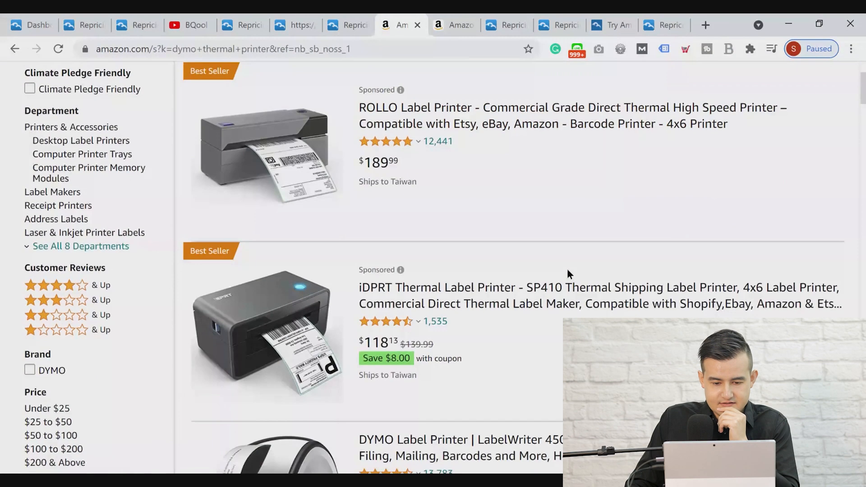
scroll(559, 271, down, 3)
click(503, 320)
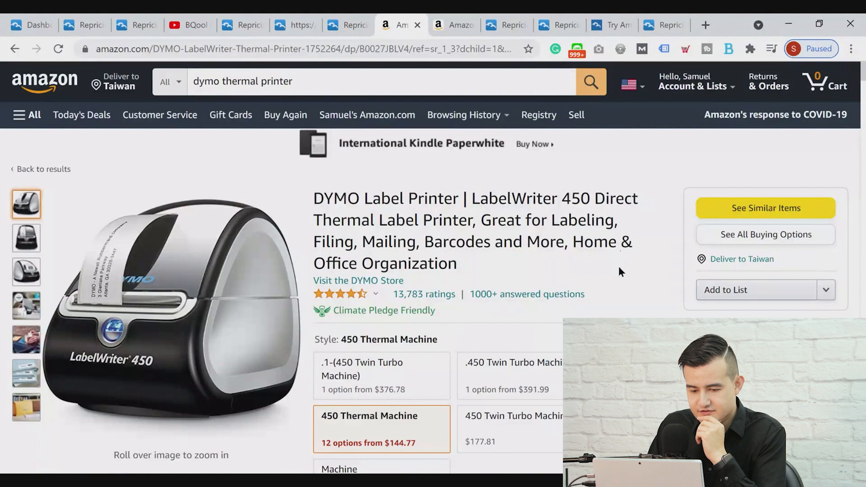
Examine the DYMO LabelWriter 450's price history chart and its product research data in the BigTracker extension
scroll(582, 271, down, 10)
scroll(578, 272, down, 4)
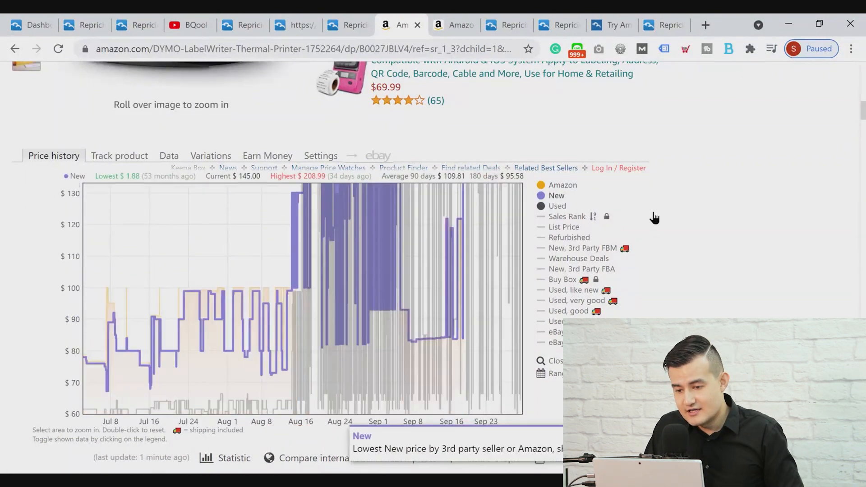
scroll(684, 240, up, 15)
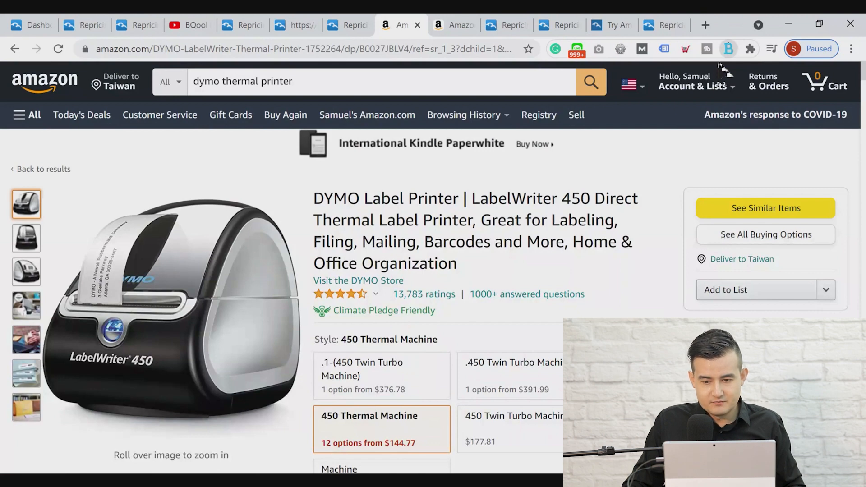
key(ctrl+Tab)
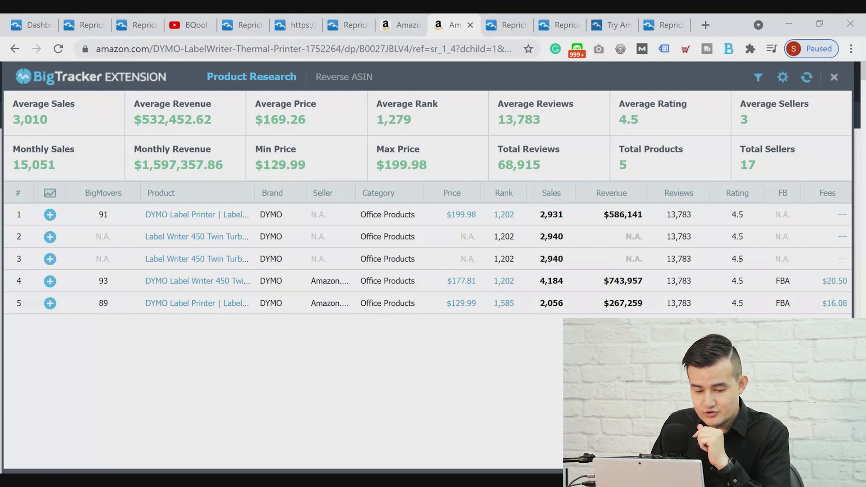
Return to Repricing Central's Manage Listings page for Amazon US and show the available listing views
click(259, 22)
click(355, 23)
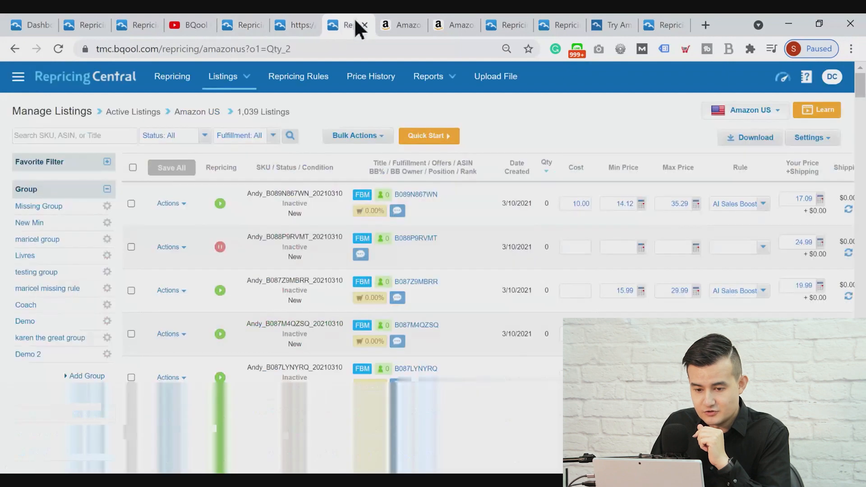
click(239, 77)
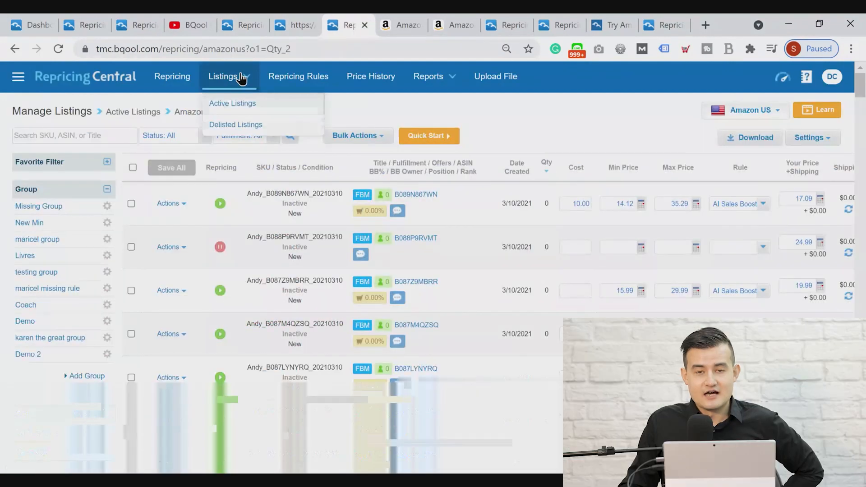
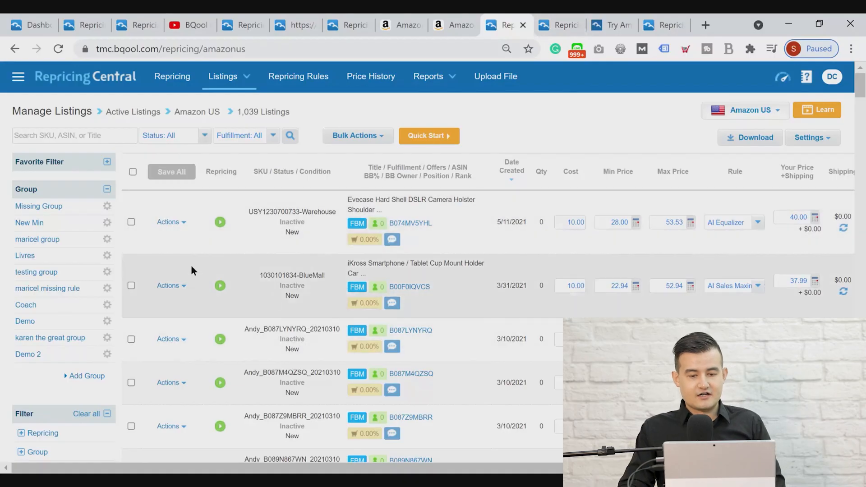
Collapse the group list, expand the default favorite filters and filter the listings by Missing min price
click(108, 189)
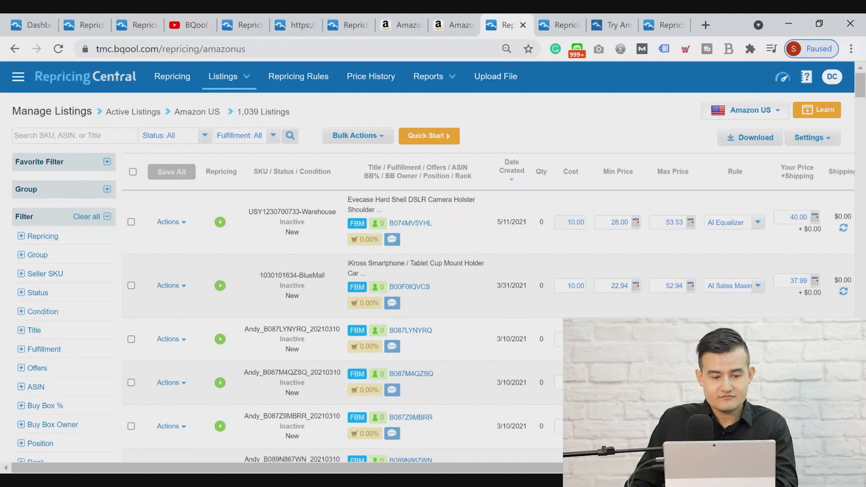
click(107, 163)
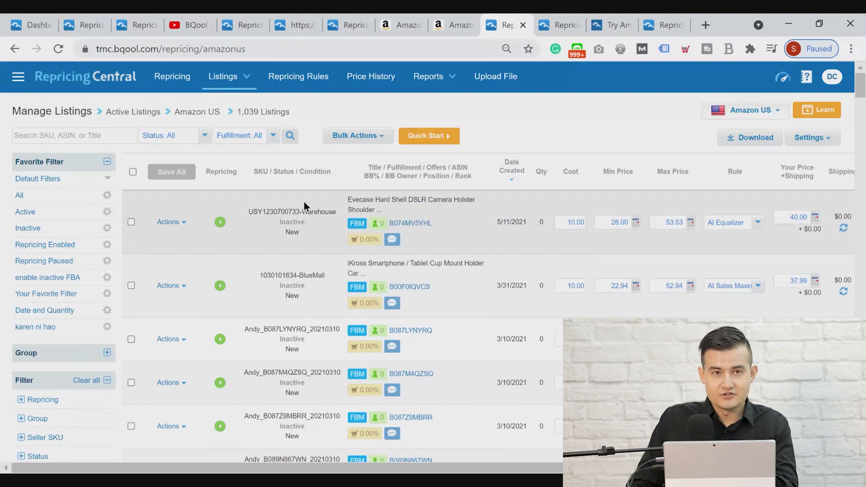
click(108, 180)
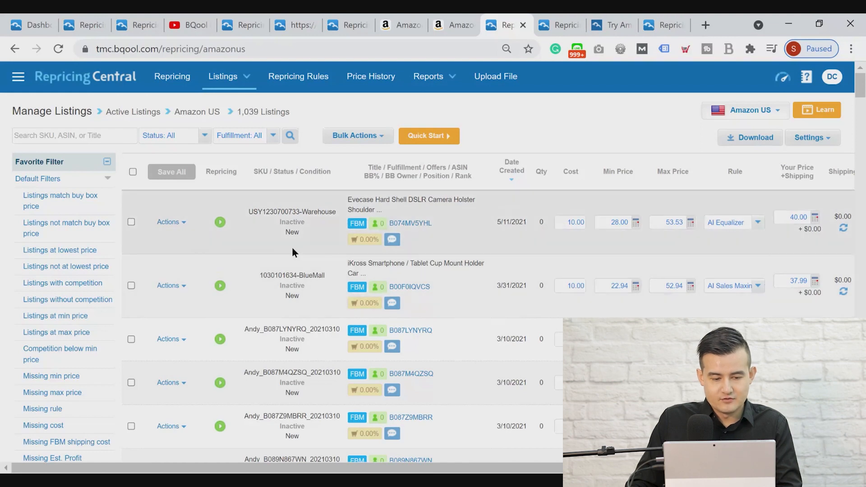
scroll(291, 247, down, 2)
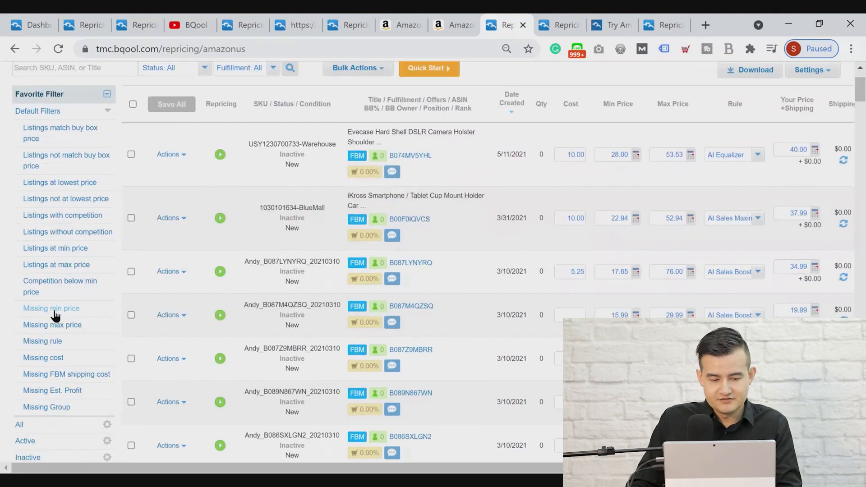
click(57, 311)
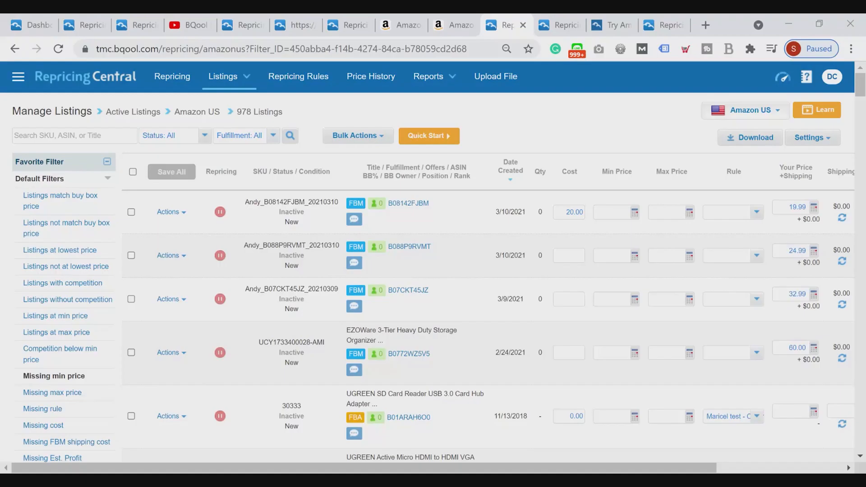
Look through the listings missing a min price and collapse the group list beside them
scroll(193, 321, down, 4)
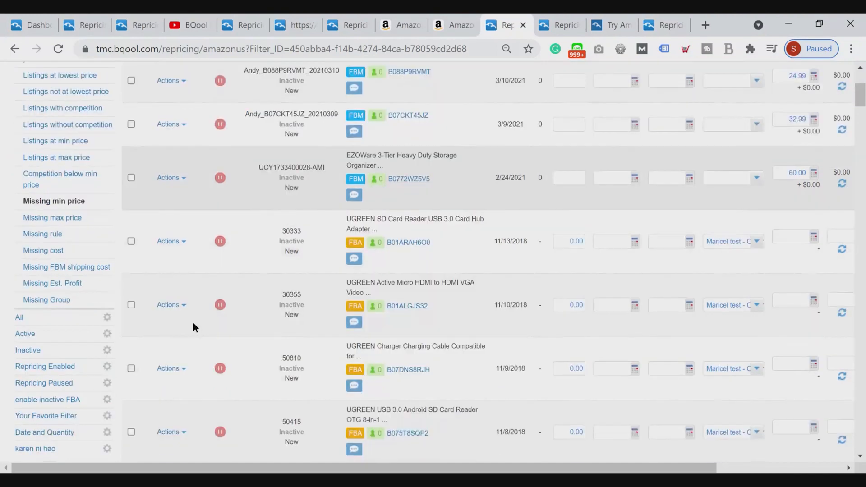
scroll(193, 321, down, 7)
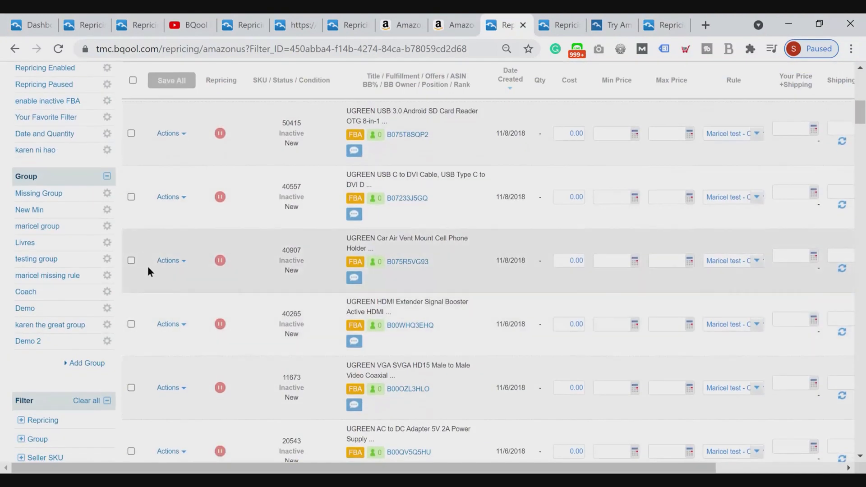
scroll(142, 248, down, 5)
scroll(131, 219, up, 5)
click(107, 177)
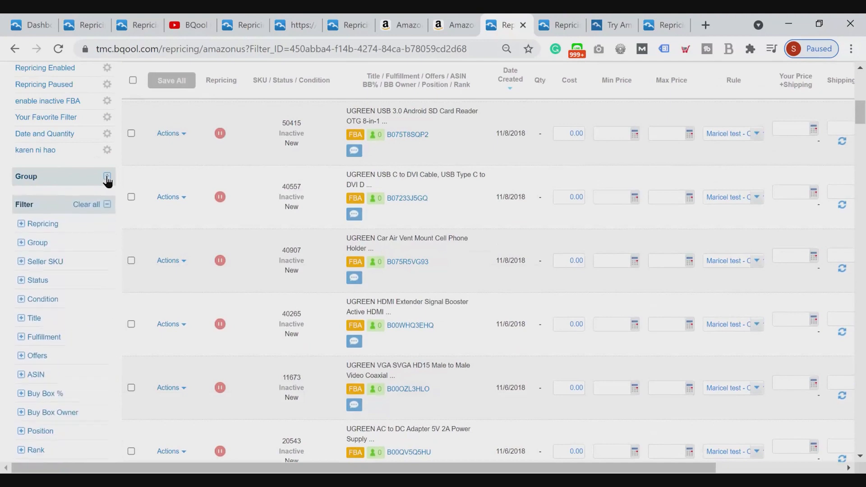
Expand the Repricing filter and view its available options
mouse_move(173, 262)
scroll(190, 271, down, 3)
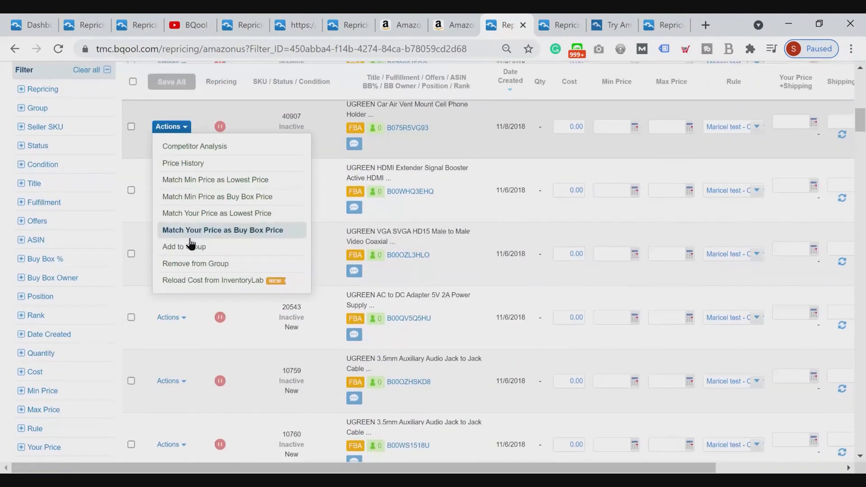
scroll(15, 158, up, 2)
click(22, 156)
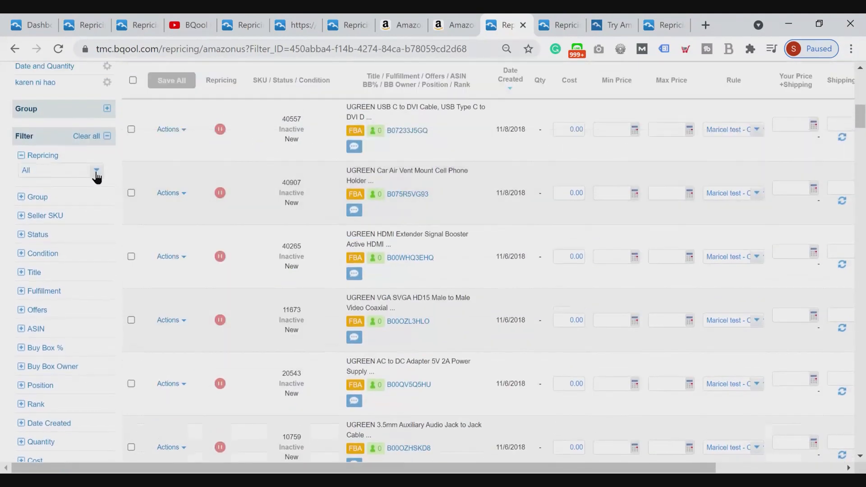
click(95, 172)
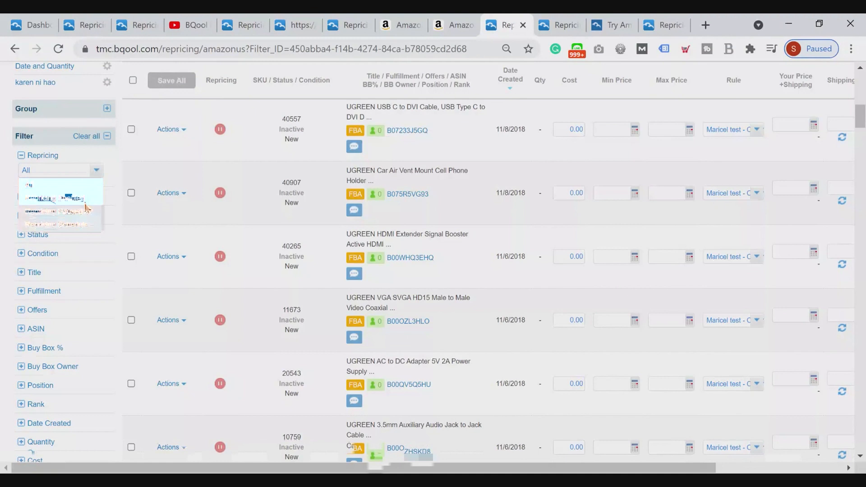
click(115, 185)
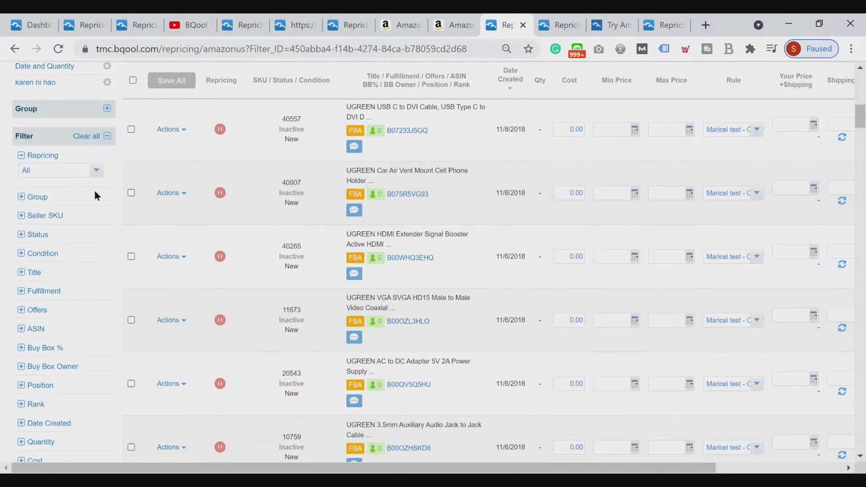
Expand the Offers filter and set its range from 5 to 20
scroll(93, 217, down, 1)
click(36, 242)
click(36, 258)
text(5)
click(80, 259)
text(20)
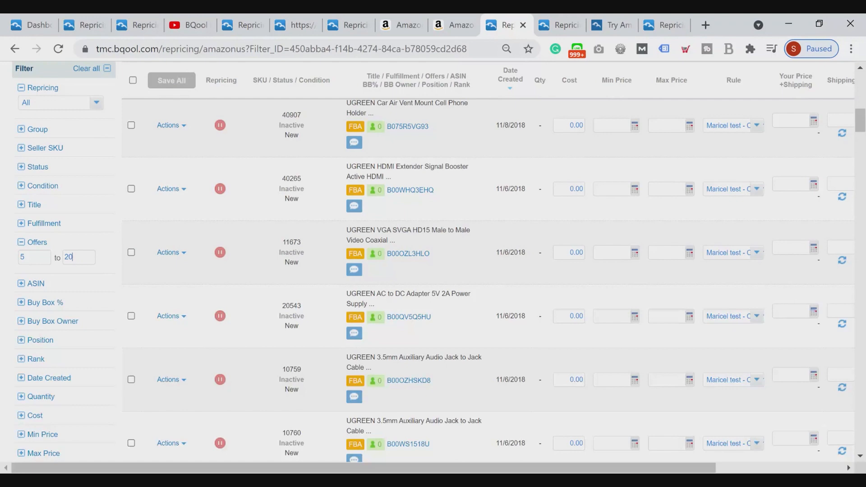
Expand the Buy Box % filter and set its range from 0% to 5%
scroll(91, 295, down, 3)
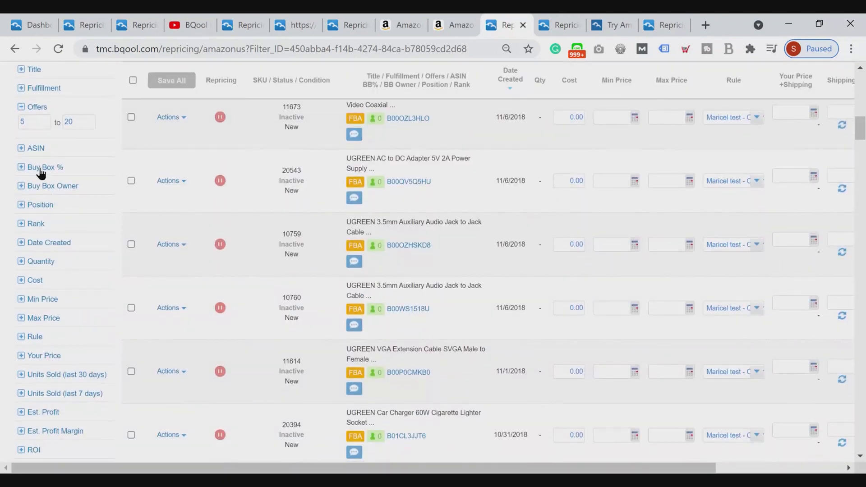
click(39, 170)
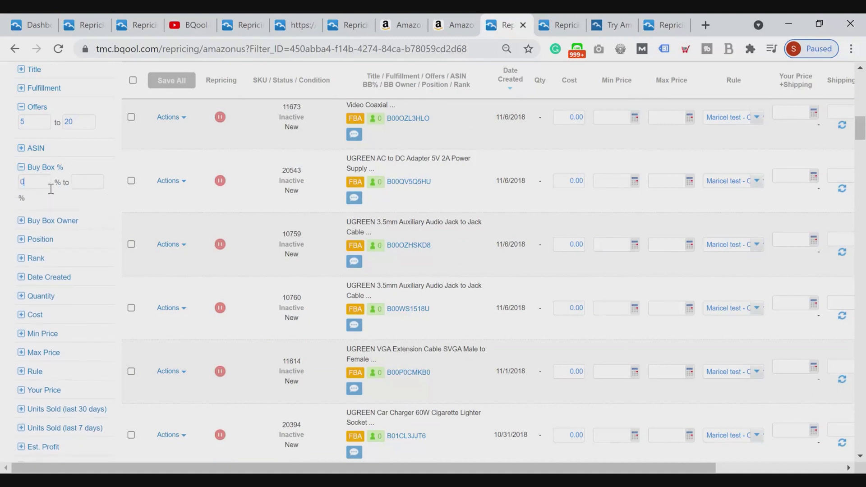
click(87, 189)
text(5)
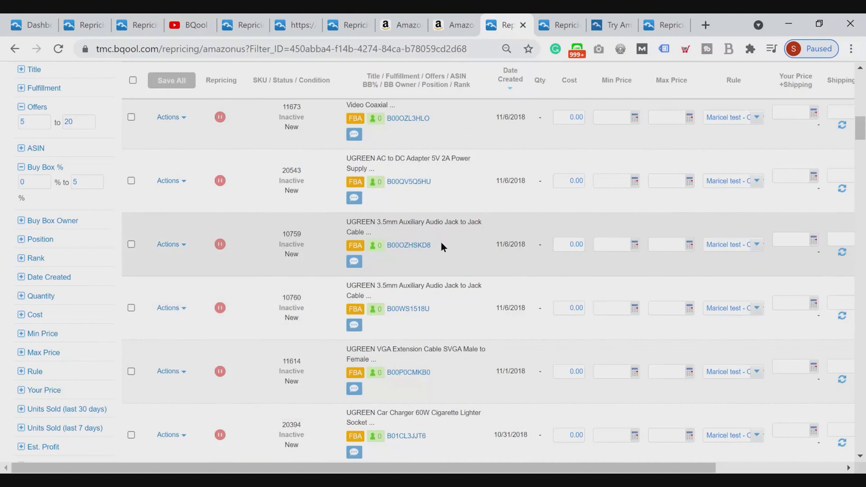
Try "Shoes" as a title filter, then remove the text and collapse the Title filter
scroll(131, 242, down, 2)
scroll(94, 251, up, 5)
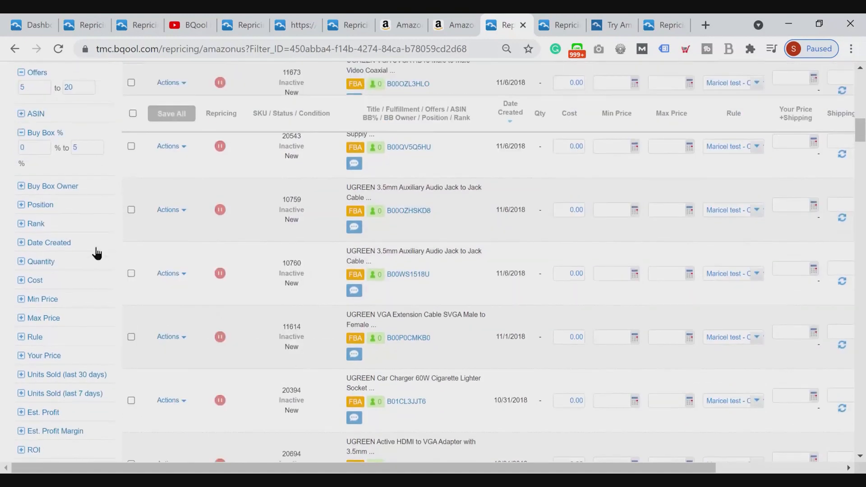
click(21, 205)
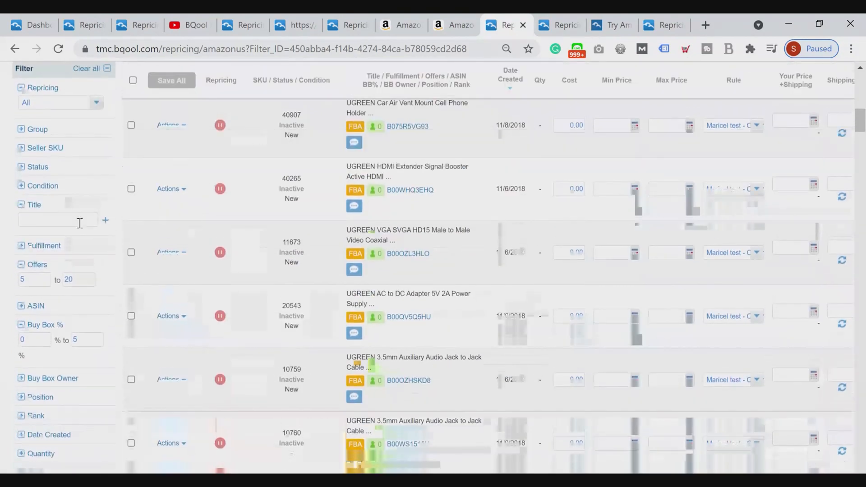
click(80, 223)
text(Shoes)
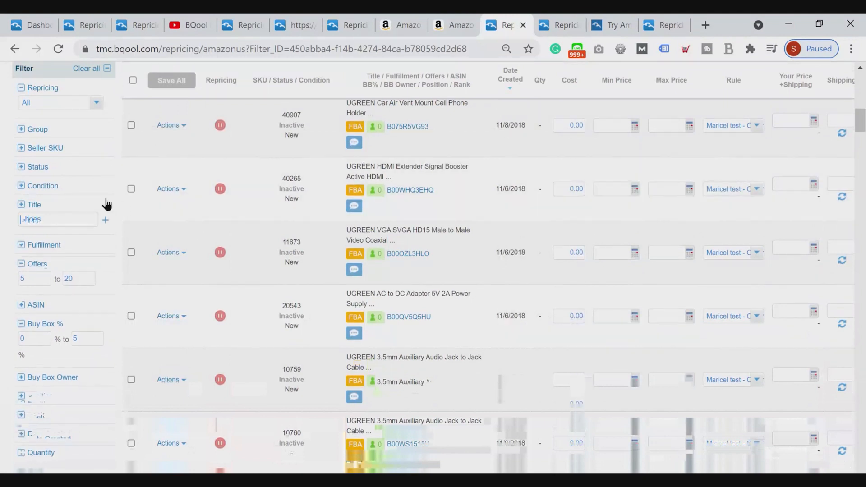
click(107, 203)
click(71, 190)
click(41, 186)
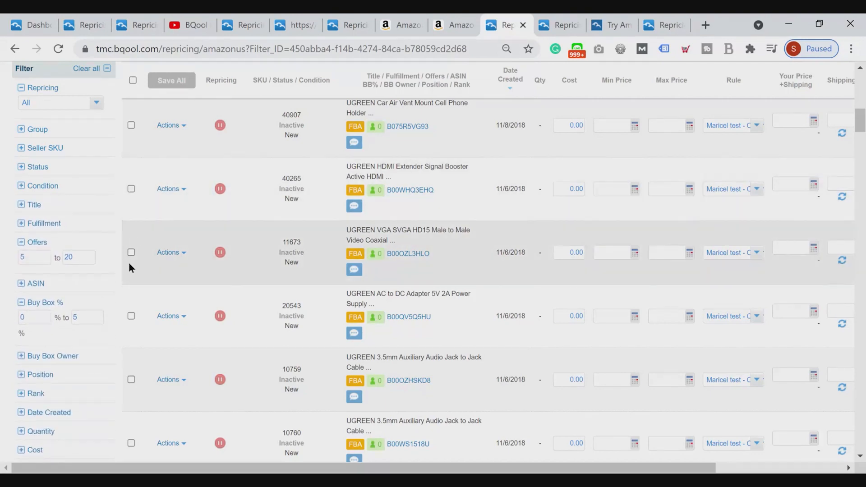
Expand the Date Created and Quantity filters and look over the remaining filter criteria
scroll(101, 307, down, 5)
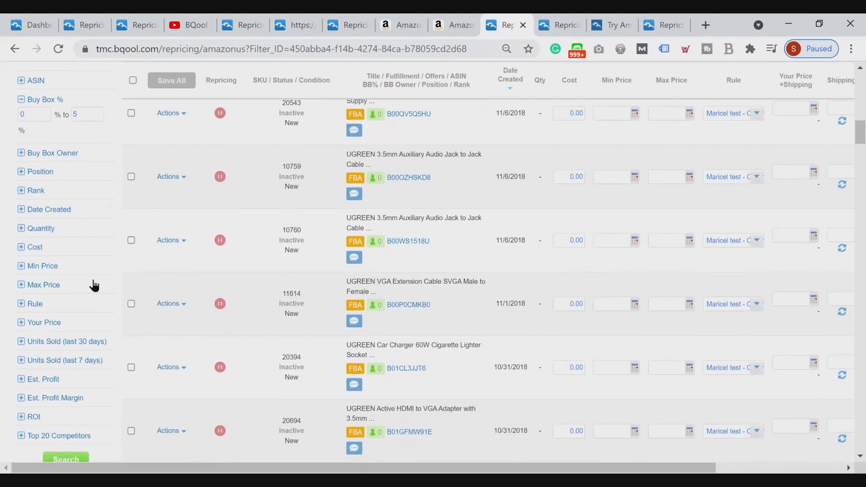
click(46, 210)
click(45, 269)
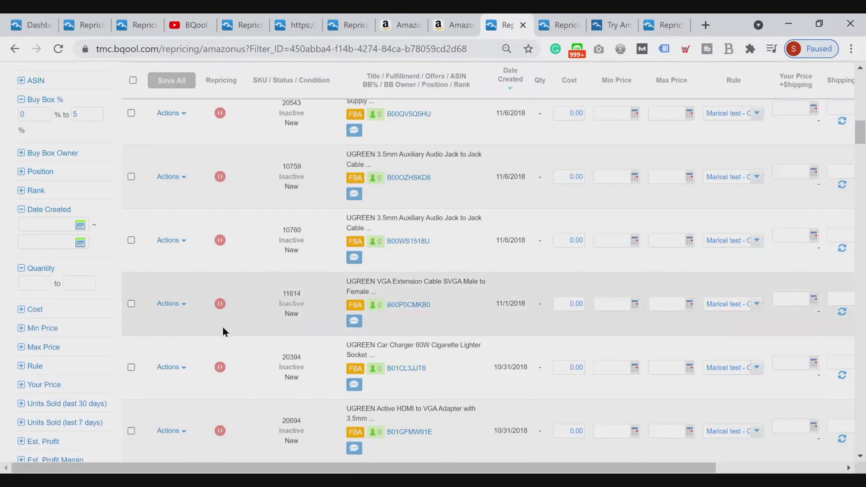
scroll(222, 326, down, 3)
scroll(191, 382, up, 3)
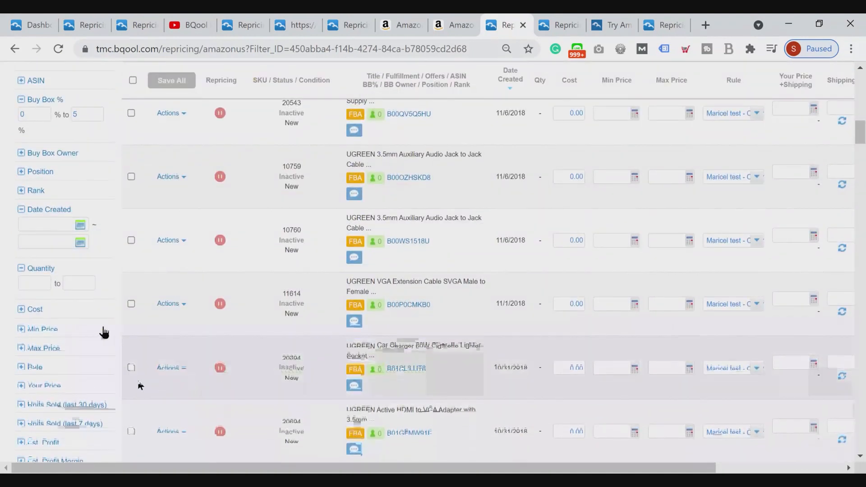
scroll(179, 340, down, 5)
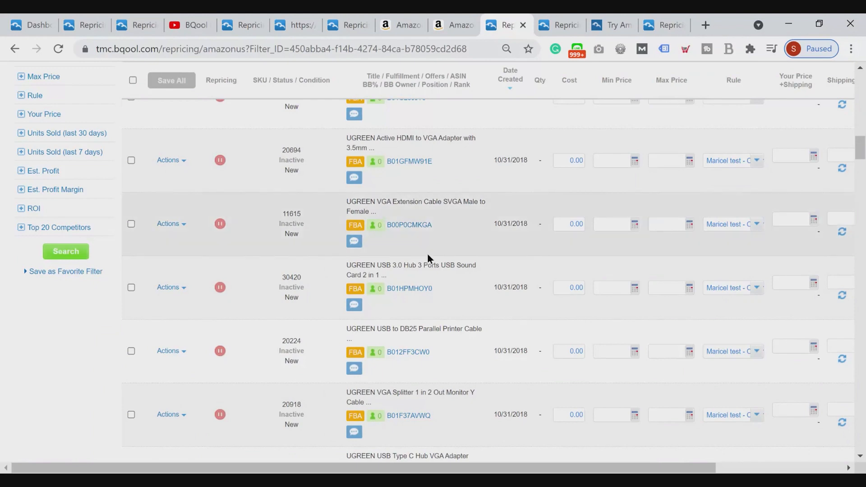
View the UGREEN Ethernet cable listings in the other open Manage Listings page, then return to the Missing min price listings
scroll(456, 288, up, 8)
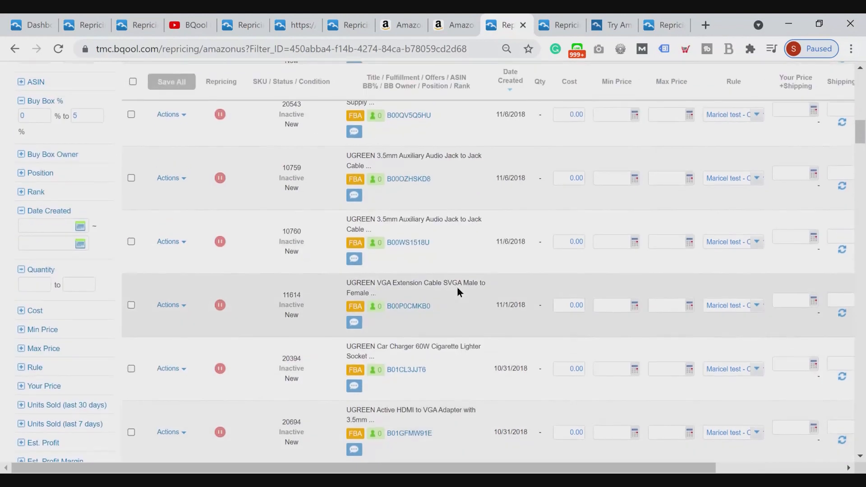
scroll(458, 313, up, 3)
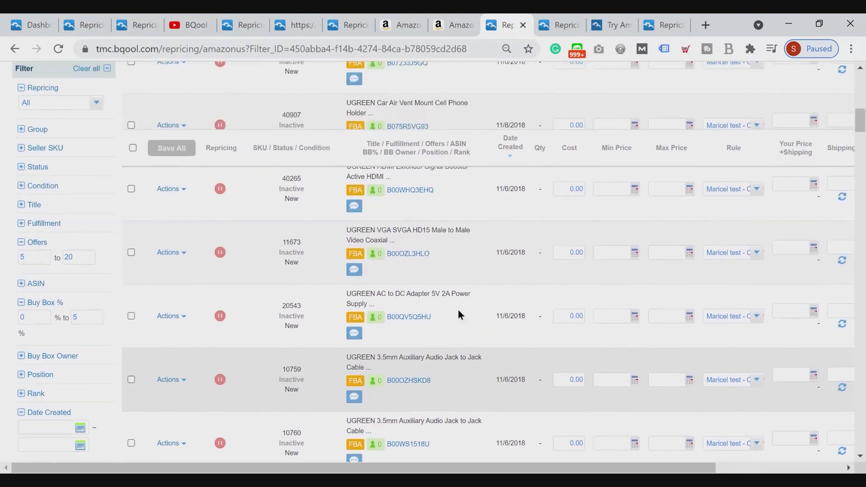
scroll(449, 330, up, 1)
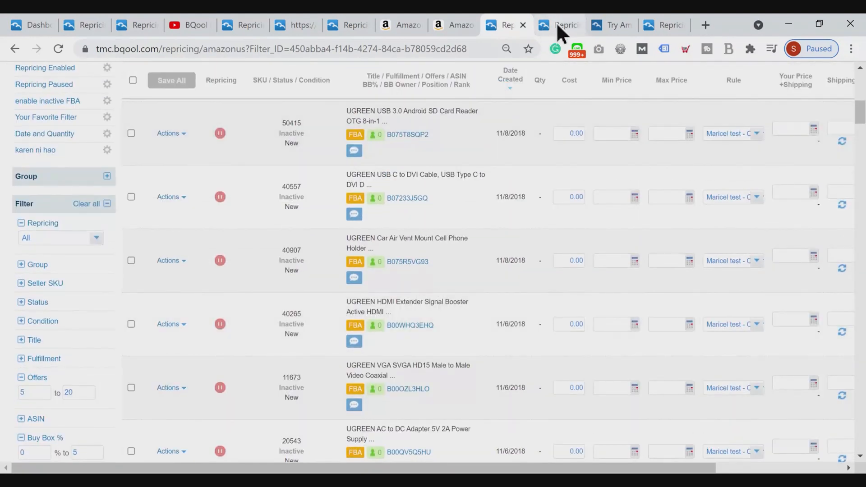
click(554, 27)
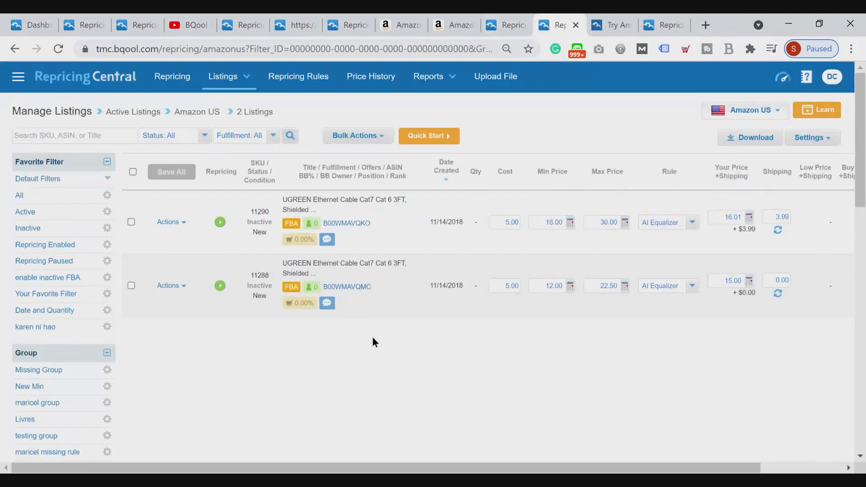
click(501, 25)
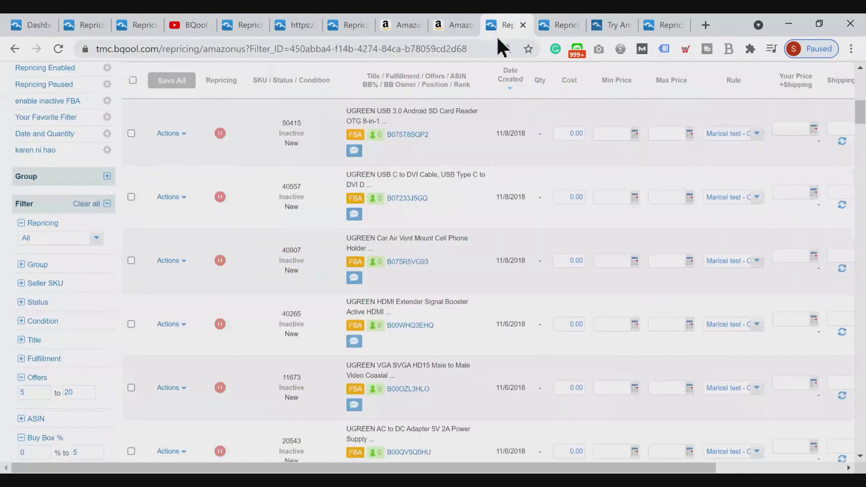
scroll(266, 305, up, 10)
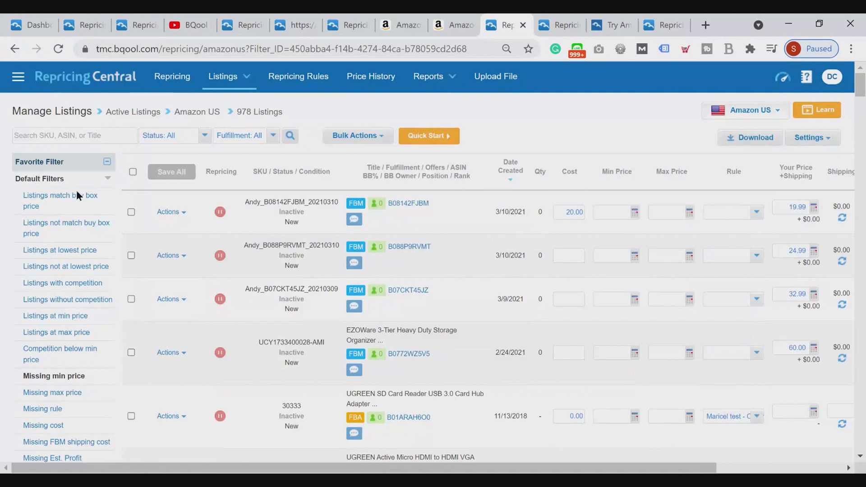
Review the listing search field and the filter criteria down to the option for saving a favorite filter
click(67, 135)
scroll(75, 383, down, 10)
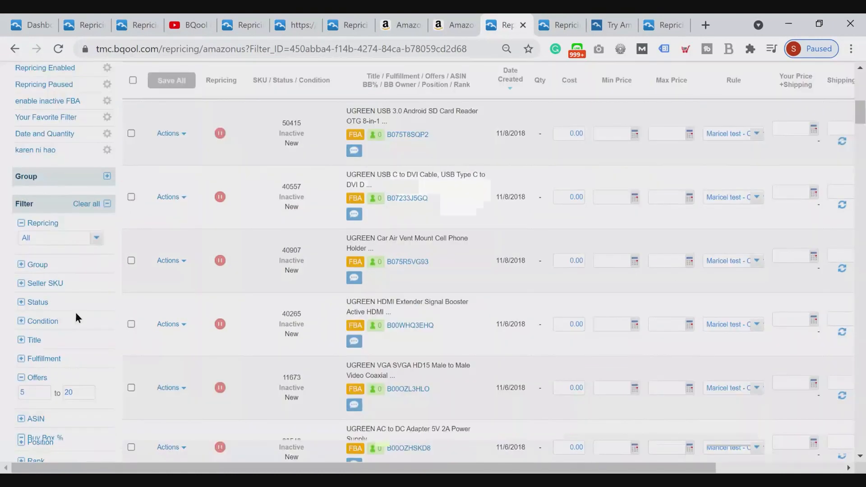
scroll(75, 312, down, 5)
scroll(96, 331, down, 6)
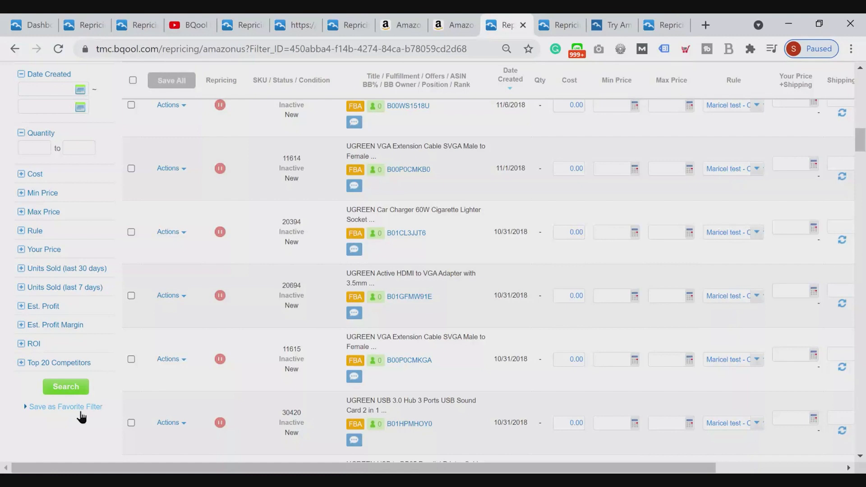
Clear the values entered in the Offers and Buy Box % filters
scroll(91, 379, up, 6)
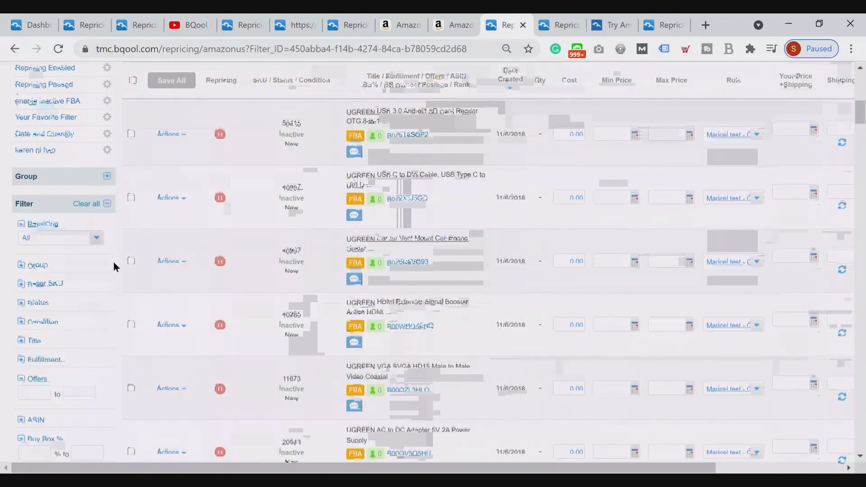
scroll(111, 268, down, 2)
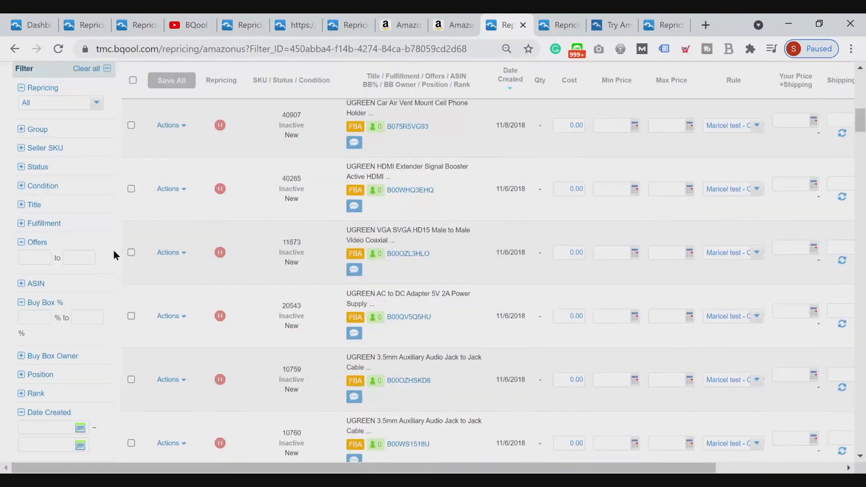
scroll(102, 294, down, 1)
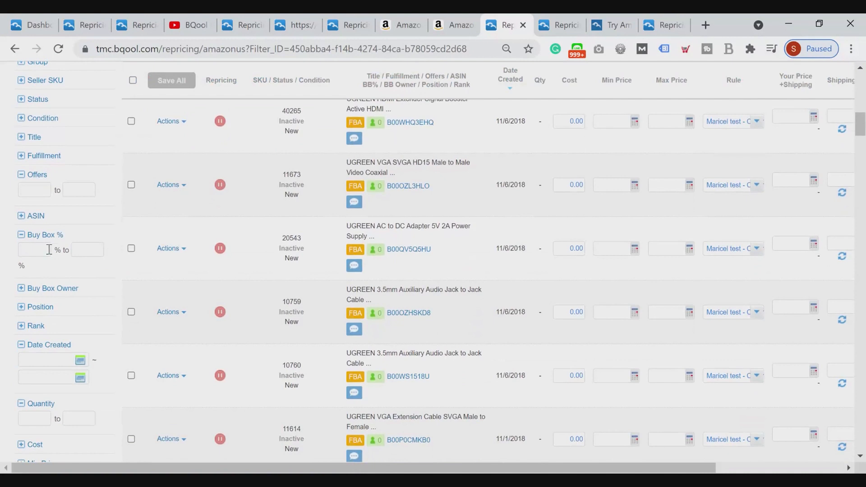
Set the Fulfillment filter to FBA and look over the other filter criteria
scroll(49, 249, up, 2)
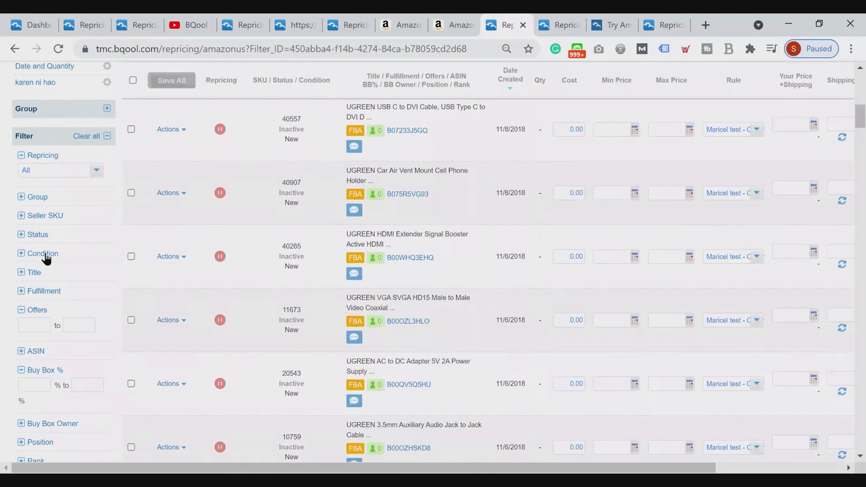
click(44, 290)
click(47, 335)
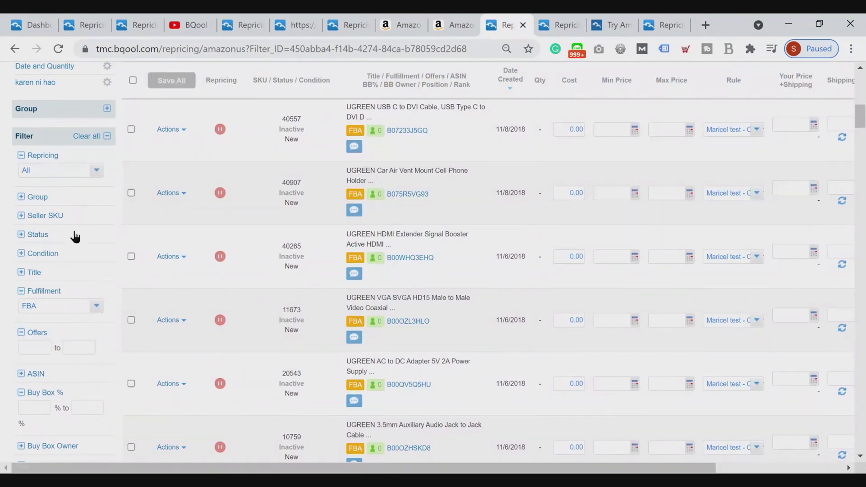
scroll(77, 244, up, 2)
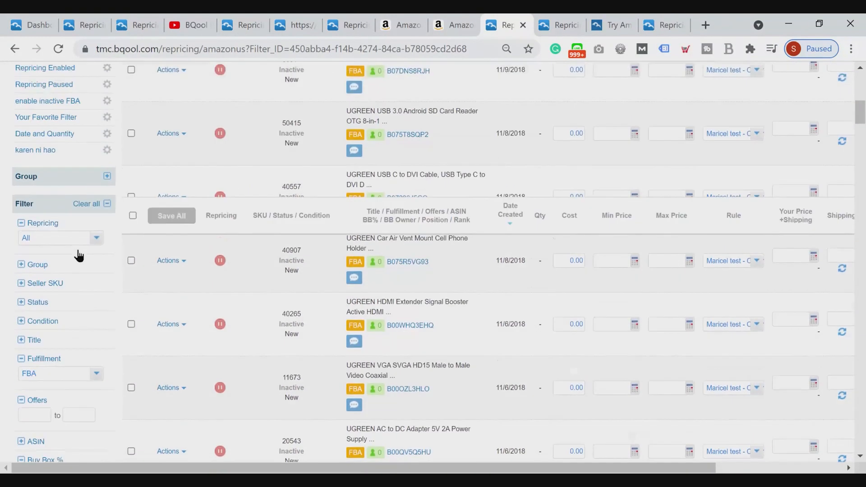
scroll(78, 256, down, 7)
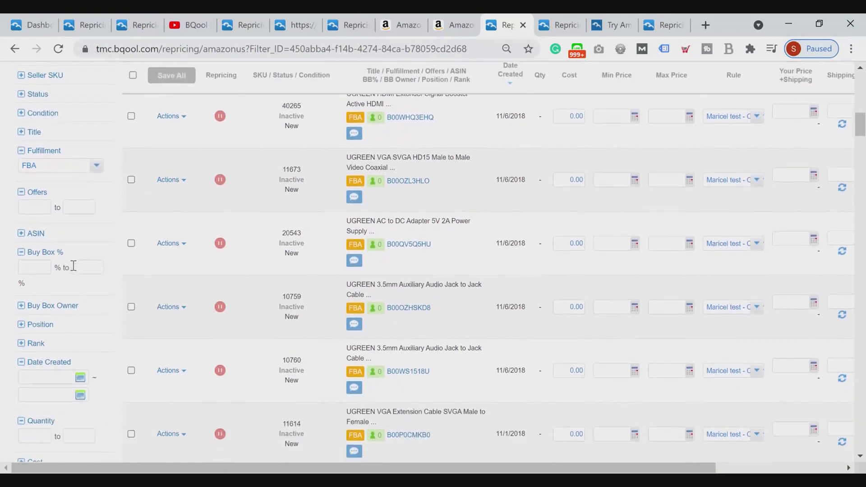
scroll(75, 266, down, 3)
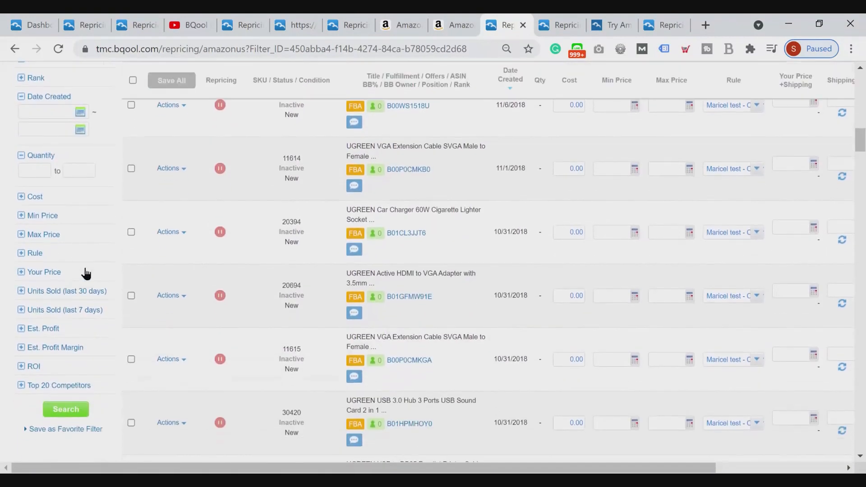
scroll(79, 285, up, 5)
scroll(82, 288, up, 3)
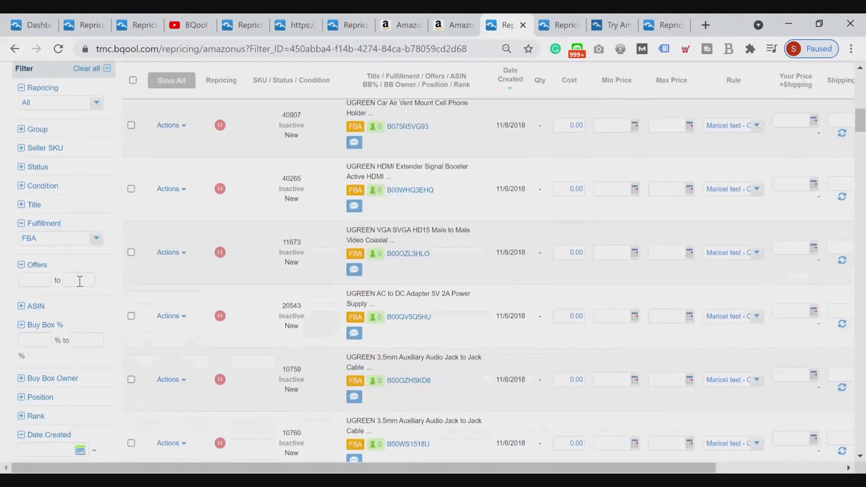
Add the title keywords Camera and Case to the Title filter and run the filtered search
click(30, 206)
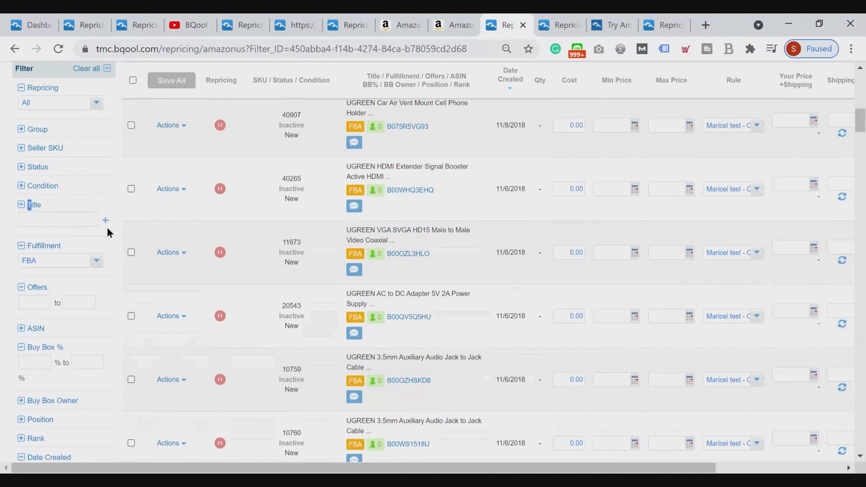
click(80, 220)
text(Camera)
click(102, 218)
text(Case)
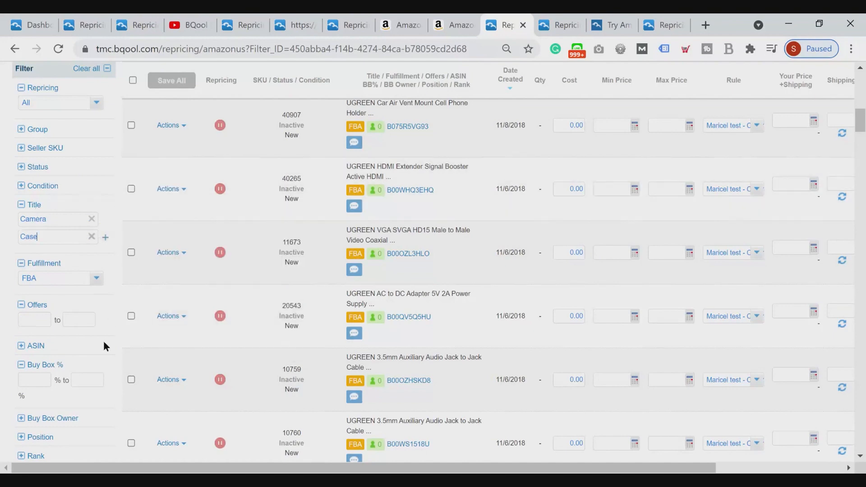
scroll(103, 347, down, 8)
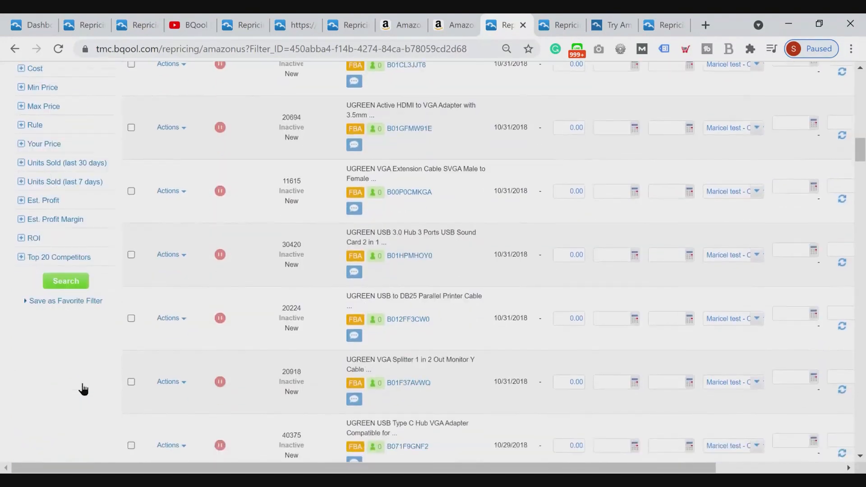
scroll(83, 388, down, 4)
click(64, 250)
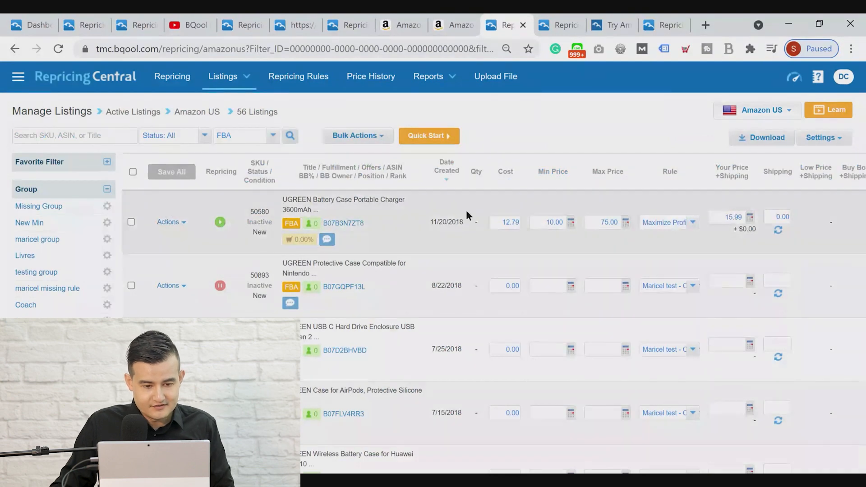
Look through the filtered listings and select all of them
scroll(144, 238, down, 3)
scroll(149, 240, up, 3)
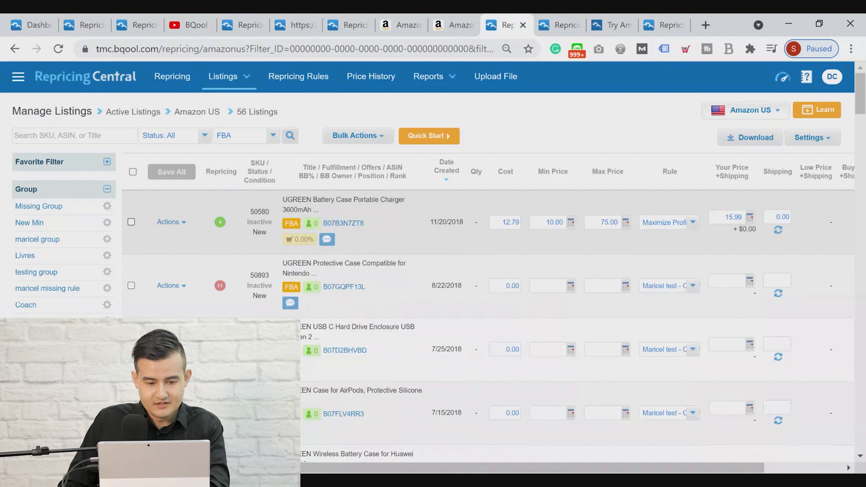
click(133, 172)
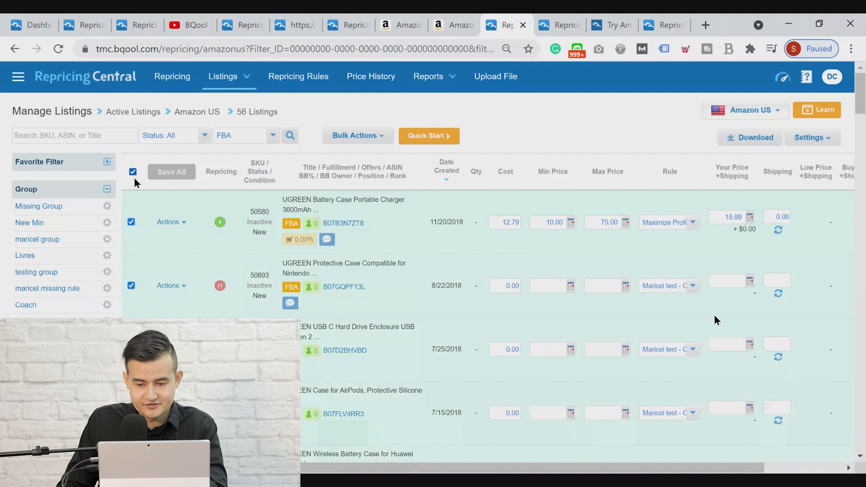
View the available numbers of results per page in the listing preferences, then close the preferences without changing them
click(835, 141)
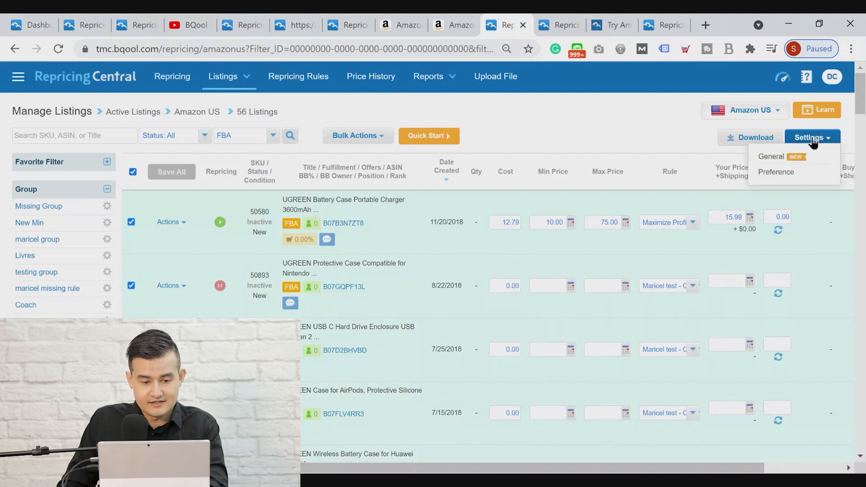
click(776, 171)
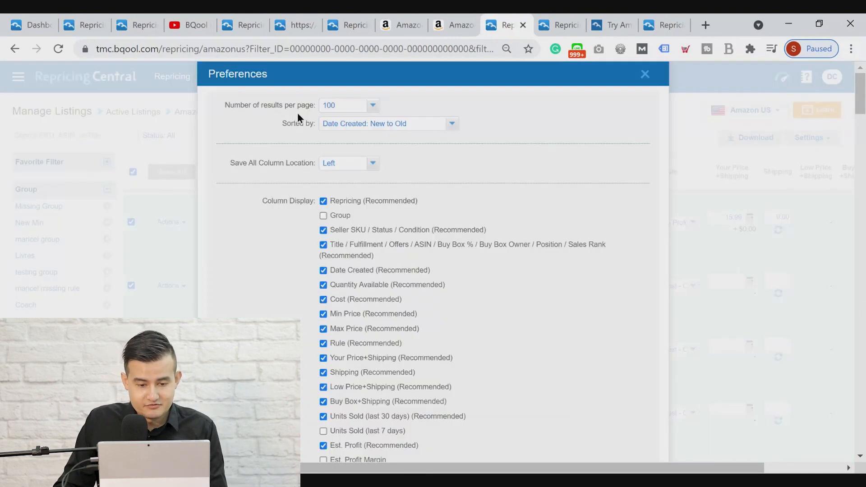
click(344, 108)
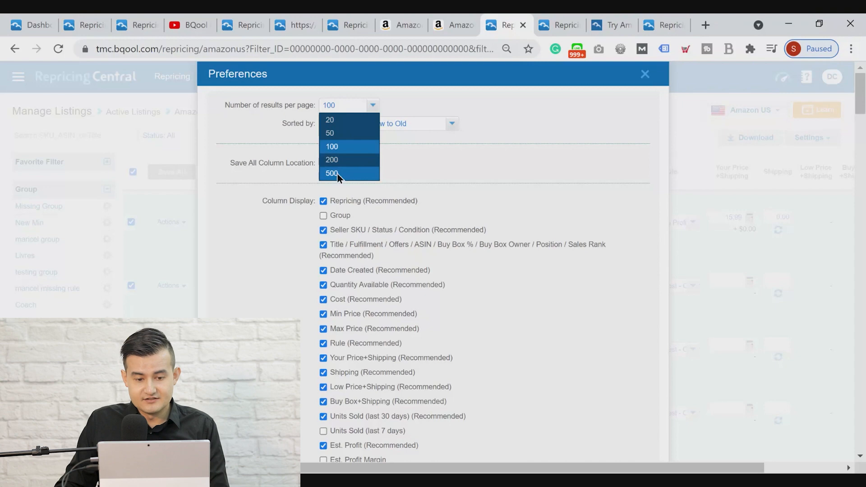
click(452, 91)
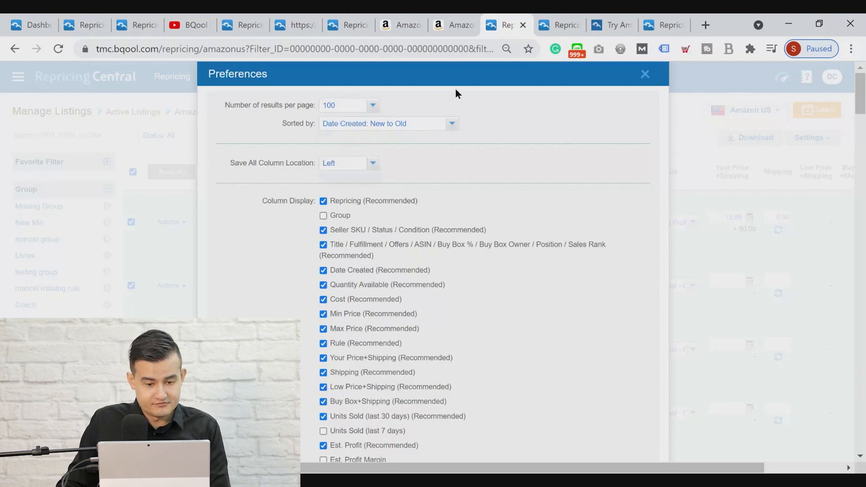
click(645, 78)
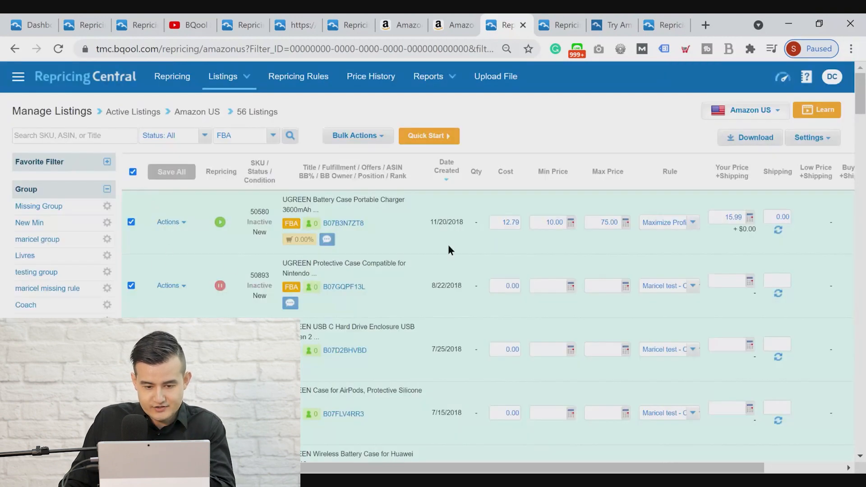
Open the bulk Set Min/Max Price & Rule action and check its Apply to choices, keeping it on selected listings
click(351, 136)
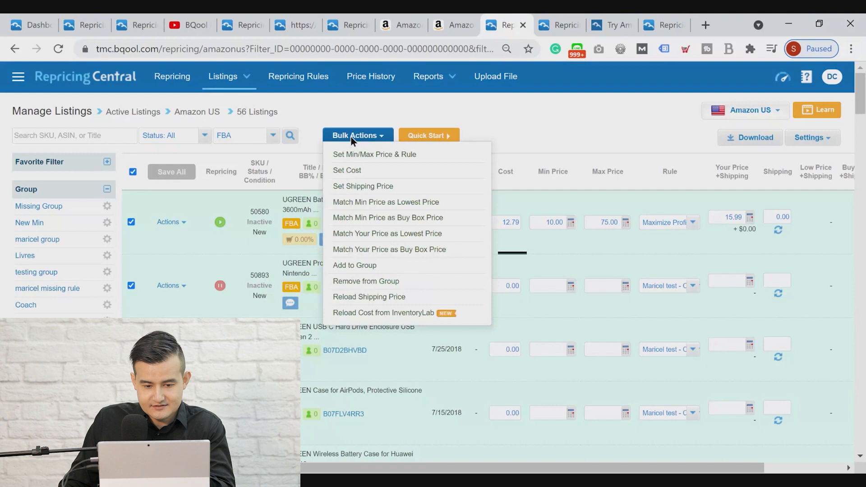
click(364, 156)
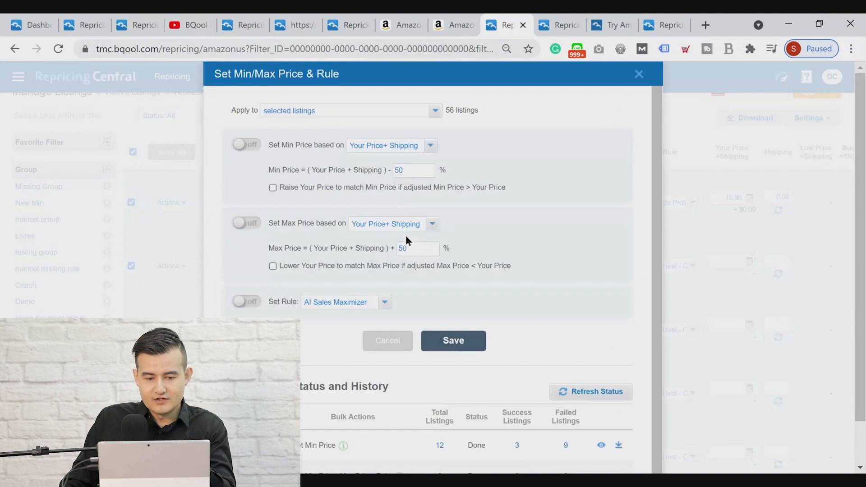
click(305, 113)
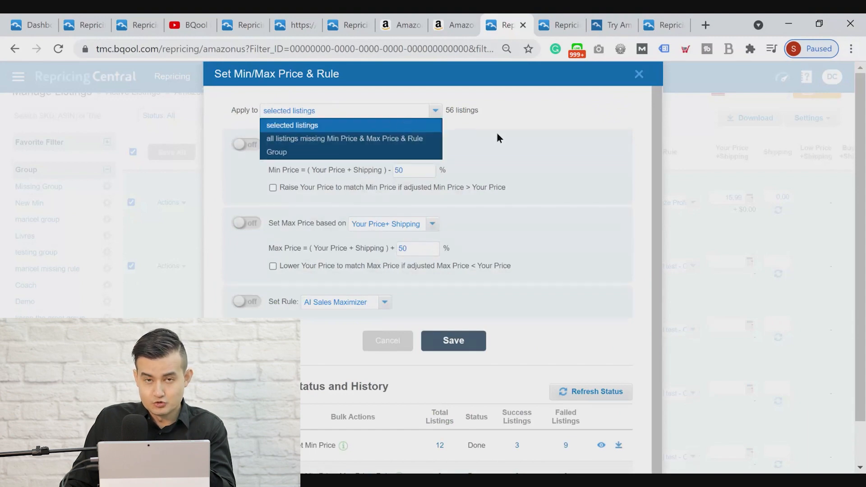
click(524, 135)
click(344, 112)
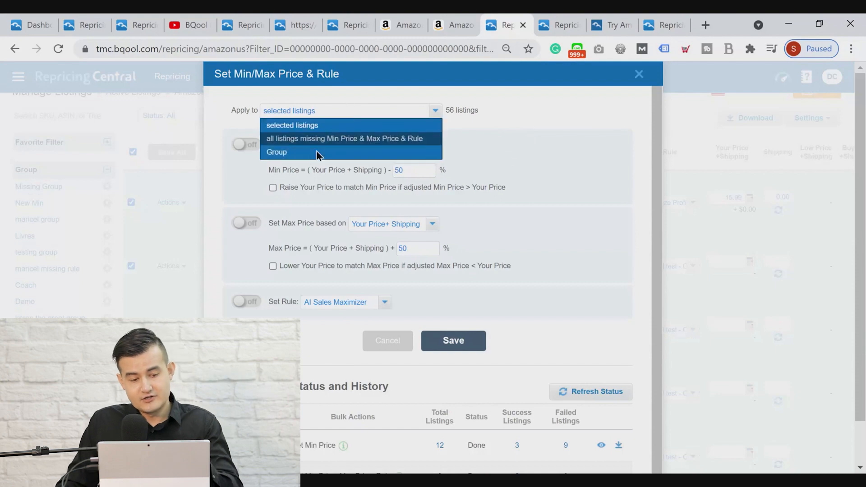
click(532, 130)
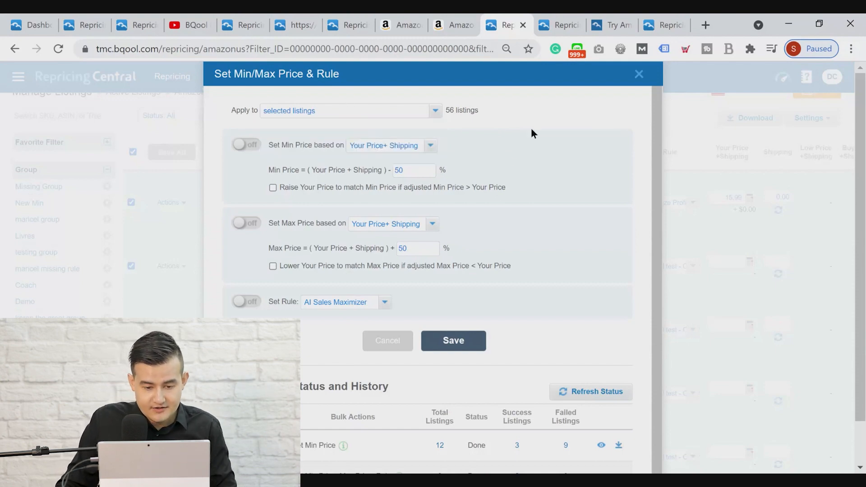
Enable the bulk min price at Your Price + Shipping minus 20% and the max price at Your Price + Shipping plus 100%
click(247, 149)
double_click(414, 170)
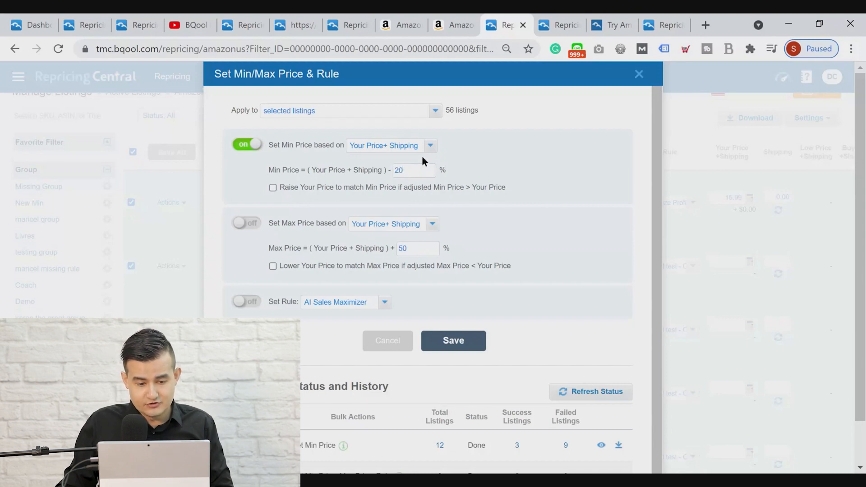
click(237, 227)
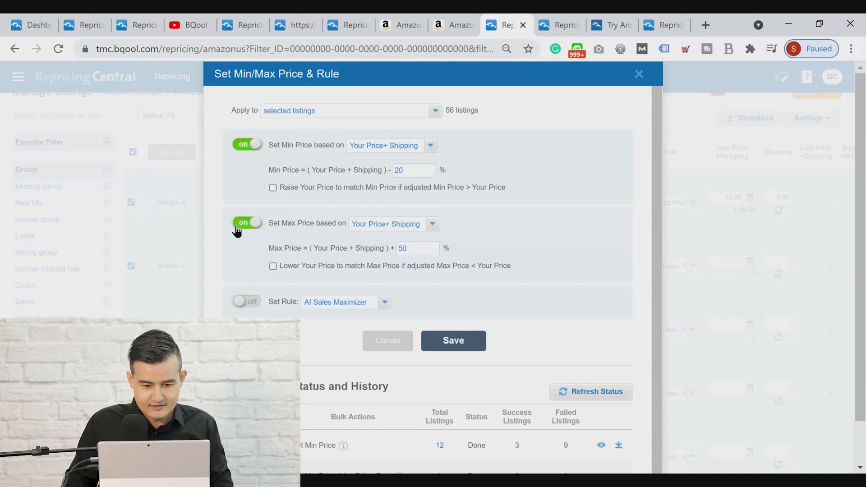
double_click(434, 251)
text(2)
text(00)
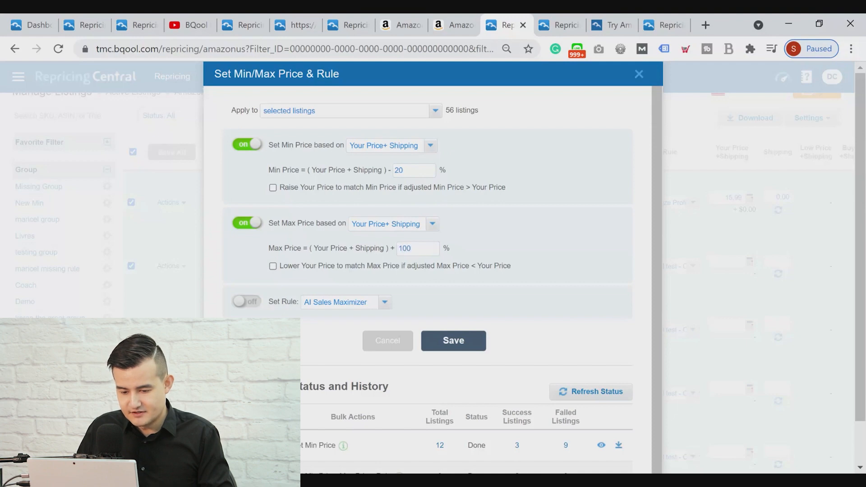
Enable the bulk rule setting with AI Equalizer and save the bulk action for the selected listings
click(246, 302)
click(333, 306)
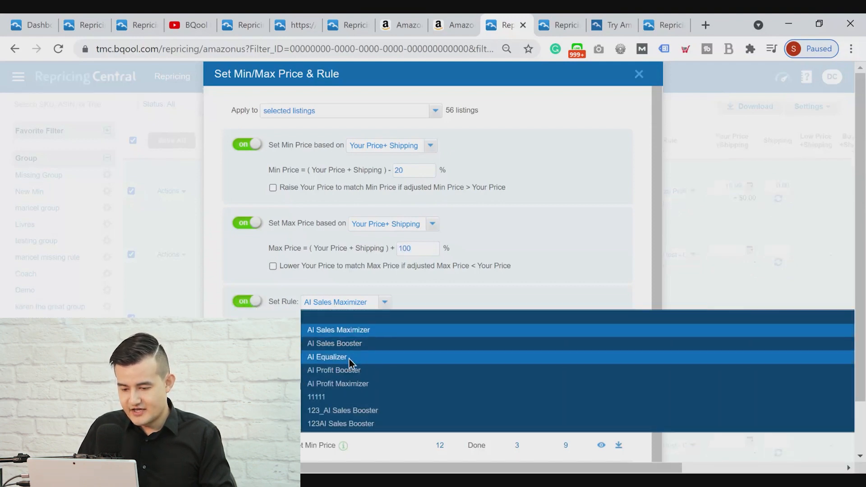
click(353, 356)
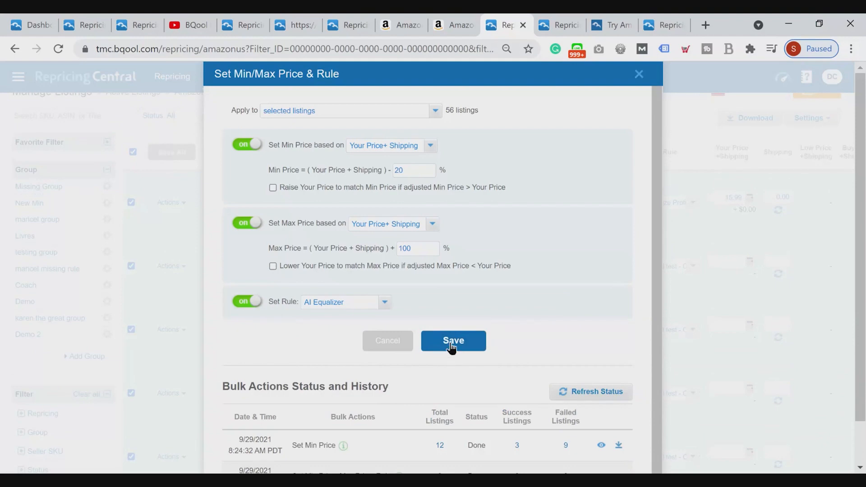
click(453, 343)
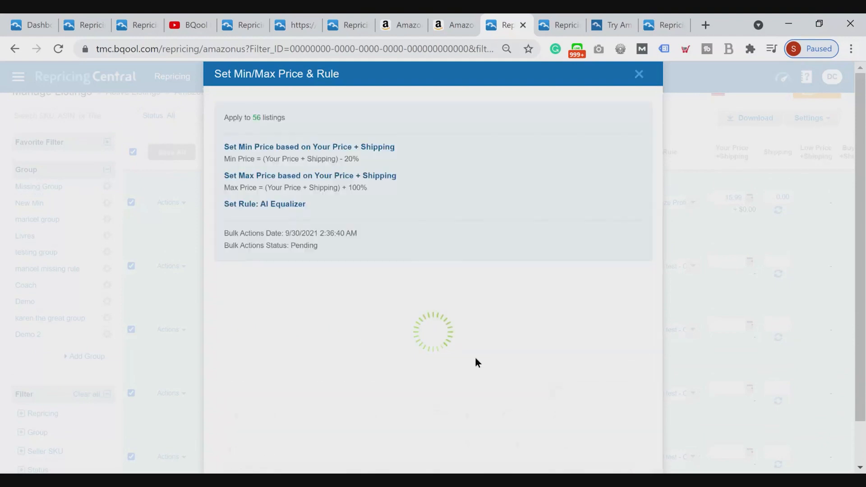
Review the bulk action summary and the Bulk Actions Status and History table, then close the dialog
scroll(473, 308, down, 1)
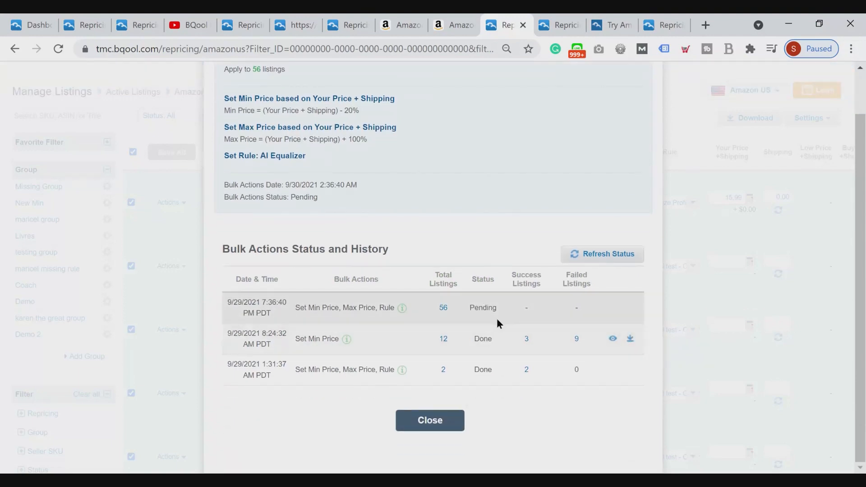
scroll(526, 336, up, 1)
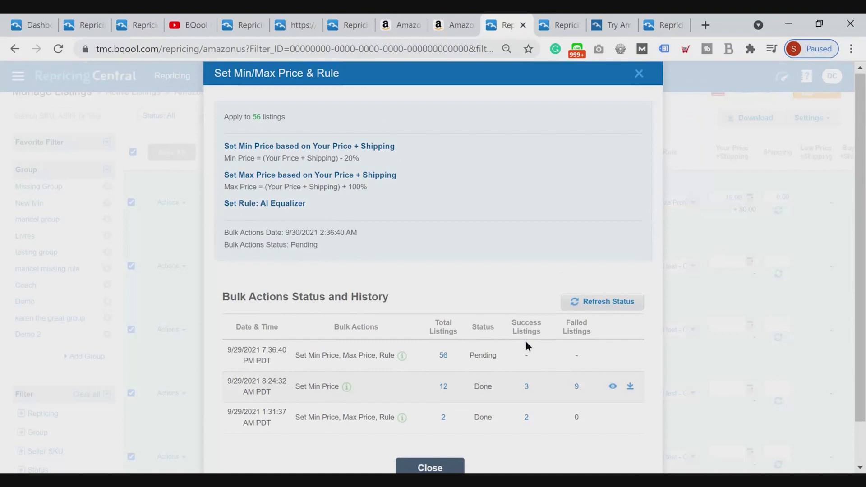
scroll(526, 341, down, 1)
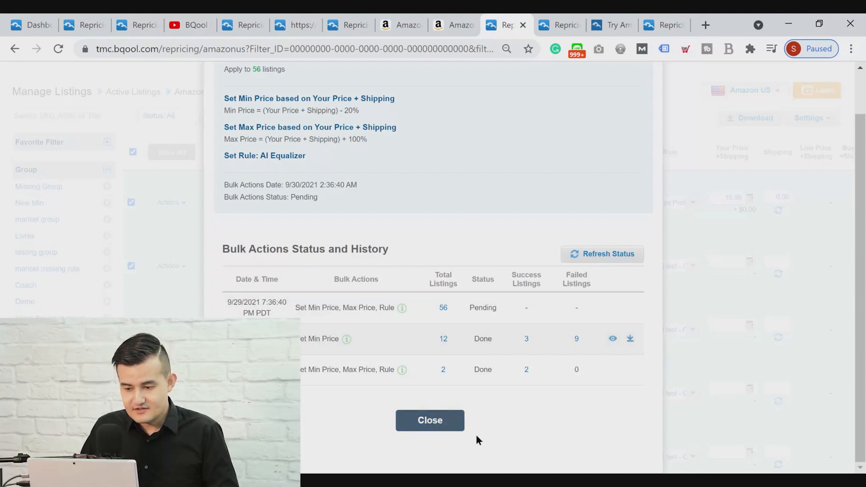
click(436, 421)
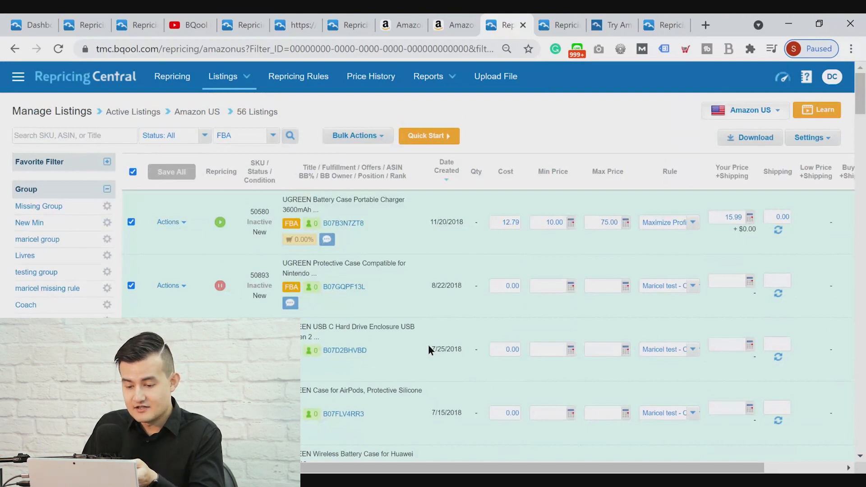
Review the available bulk actions, open Set Cost for the selected listings to inspect its options, and close it without saving
click(358, 135)
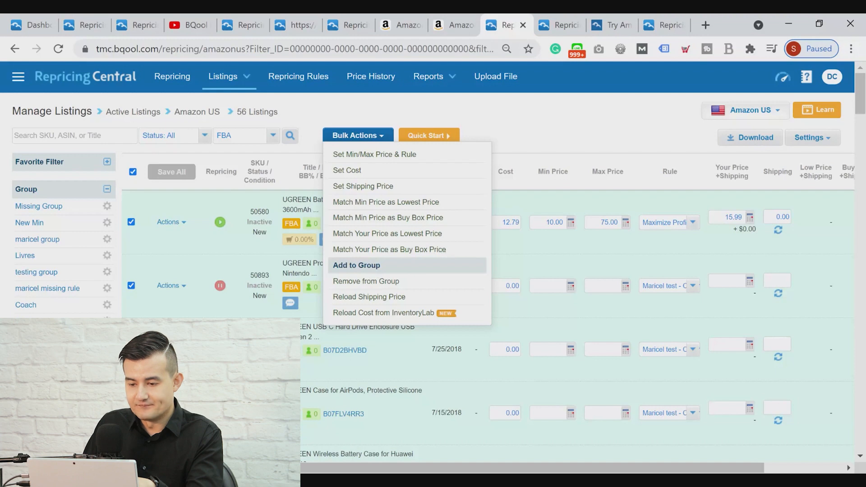
click(597, 119)
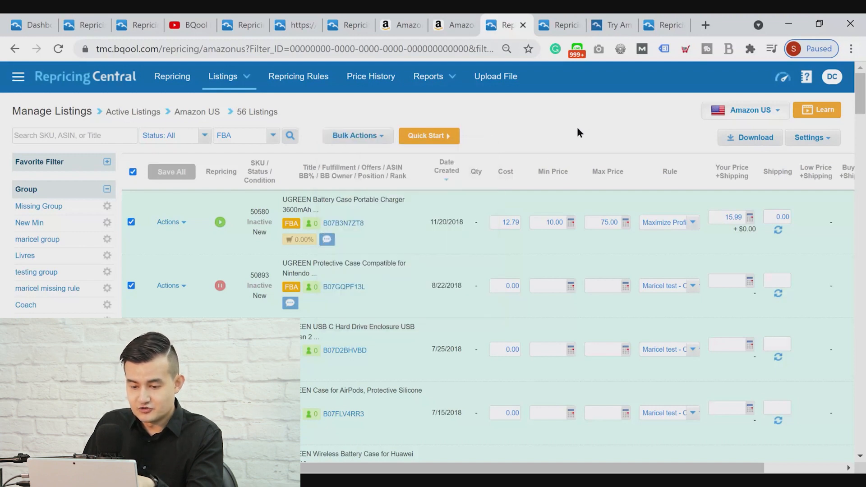
click(364, 139)
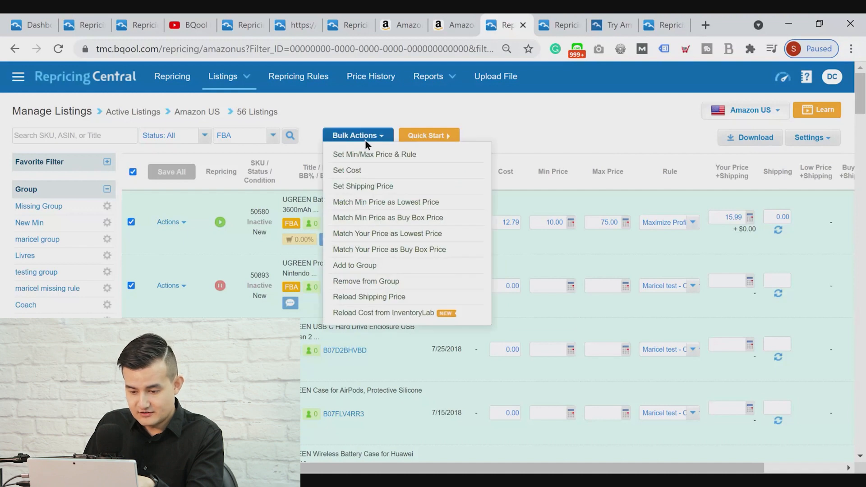
click(364, 174)
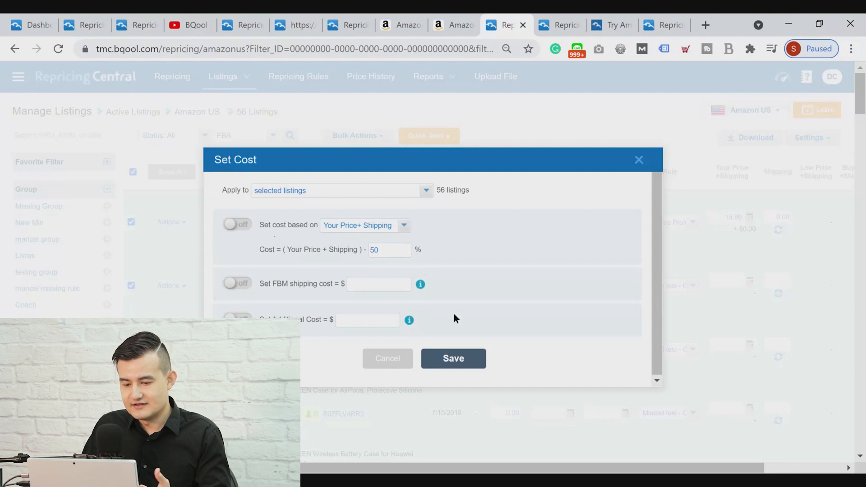
click(639, 161)
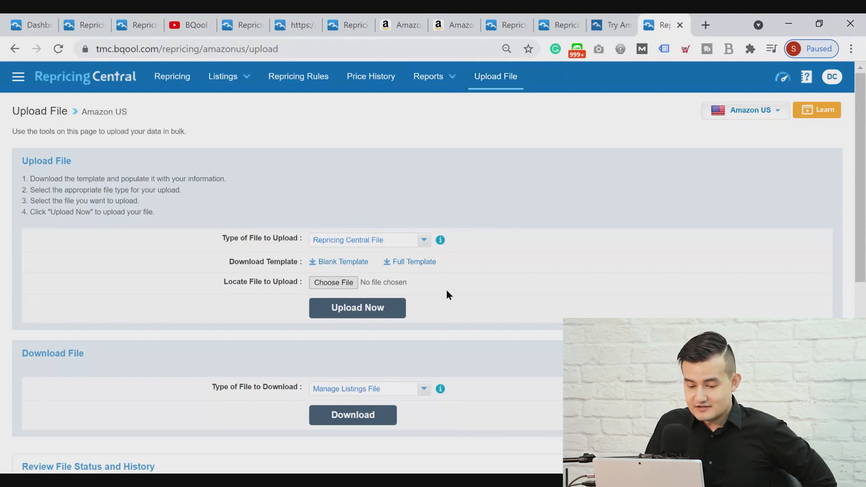
Download the blank and full templates for the Repricing Central File, opening each downloaded file and returning to the Upload File page
click(335, 266)
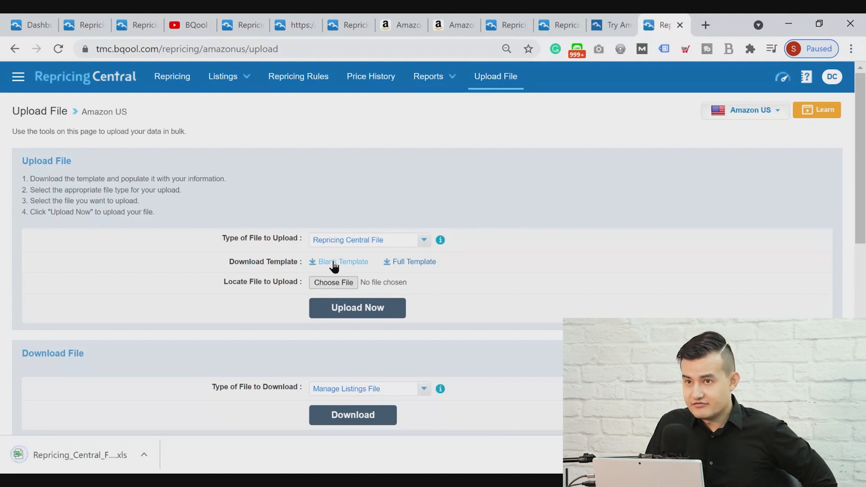
click(102, 448)
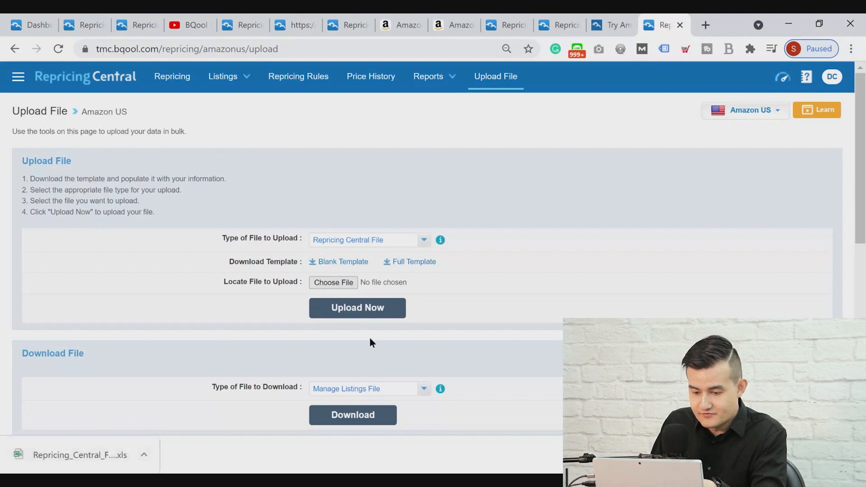
click(421, 268)
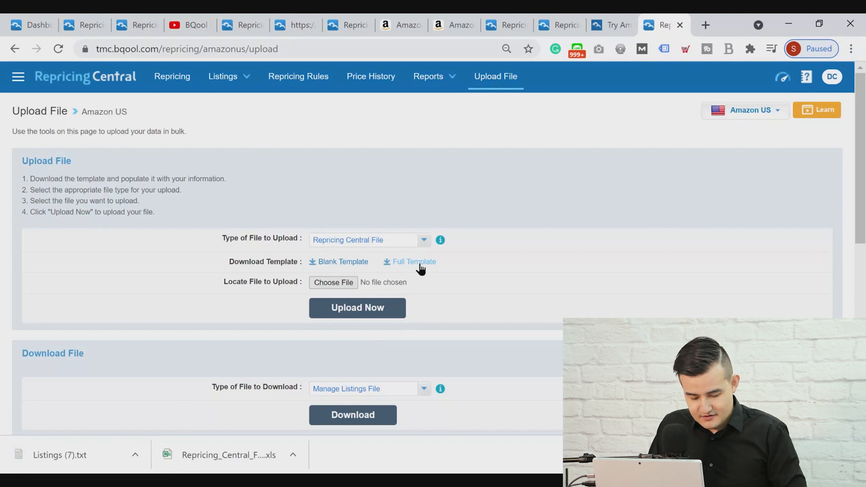
click(77, 454)
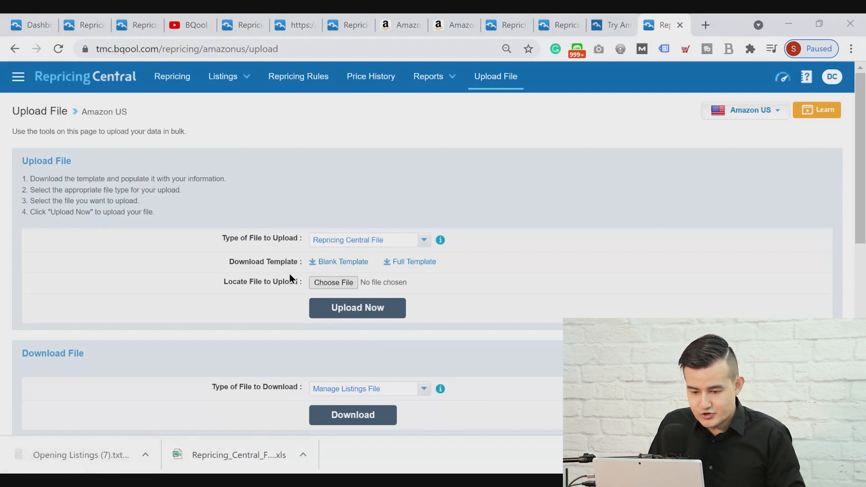
click(820, 77)
key(alt+Tab)
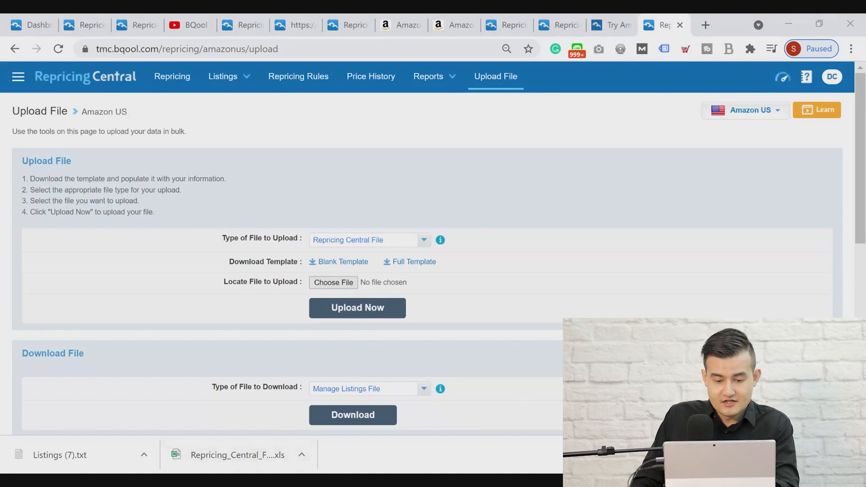
Check the available types of file to upload, keeping Repricing Central File selected
click(404, 253)
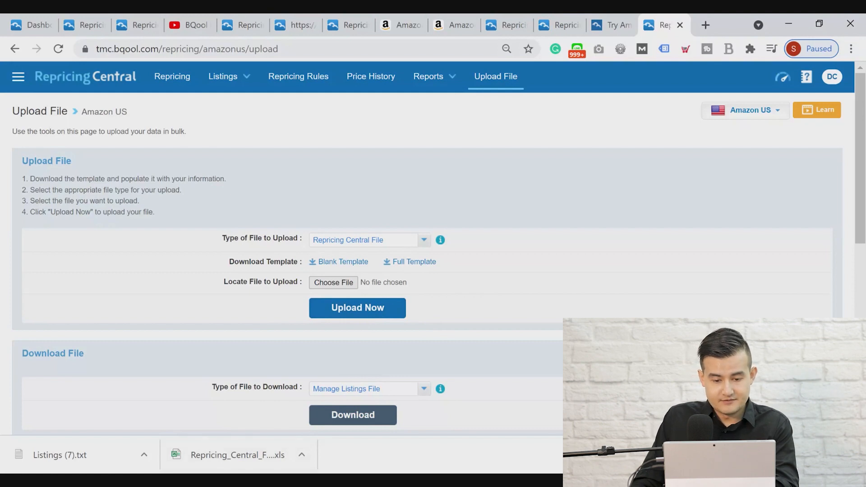
click(371, 243)
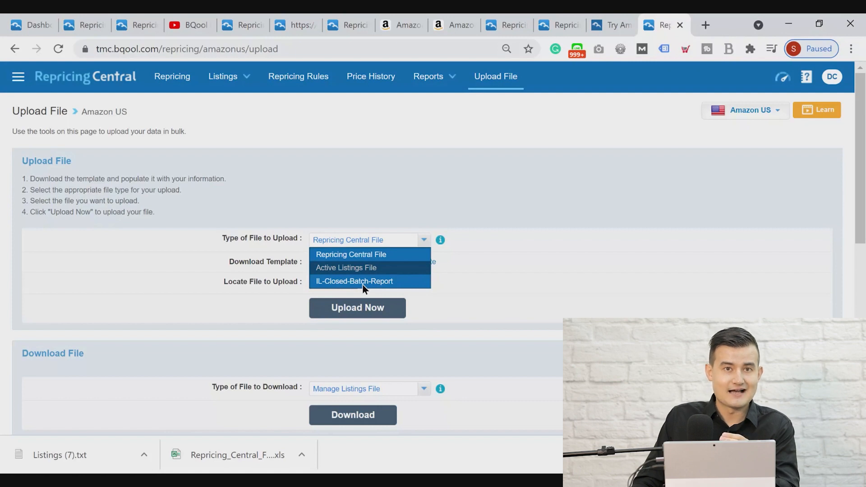
click(614, 270)
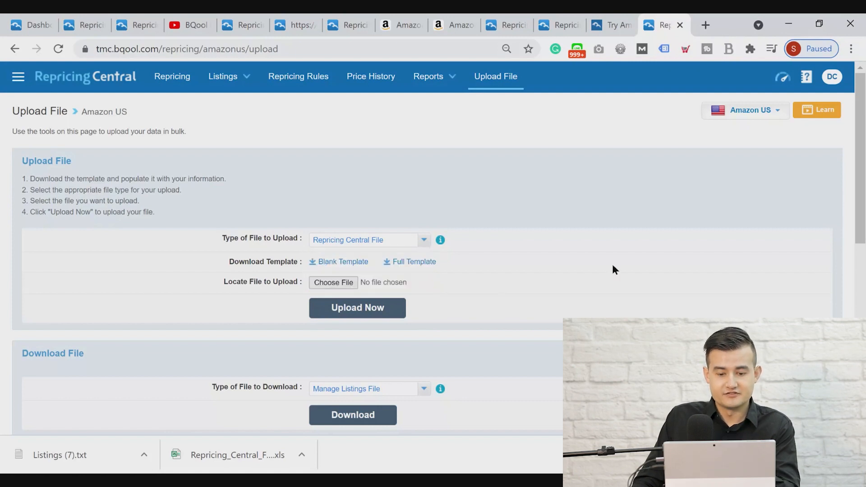
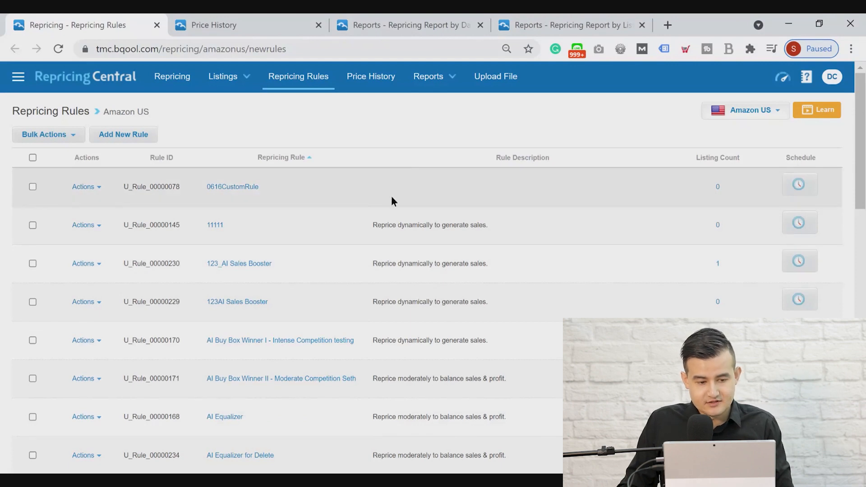
Start adding a new repricing rule and compare the AI-Powered rule types with the Rule-Based ones, ending on AI-Powered
click(131, 140)
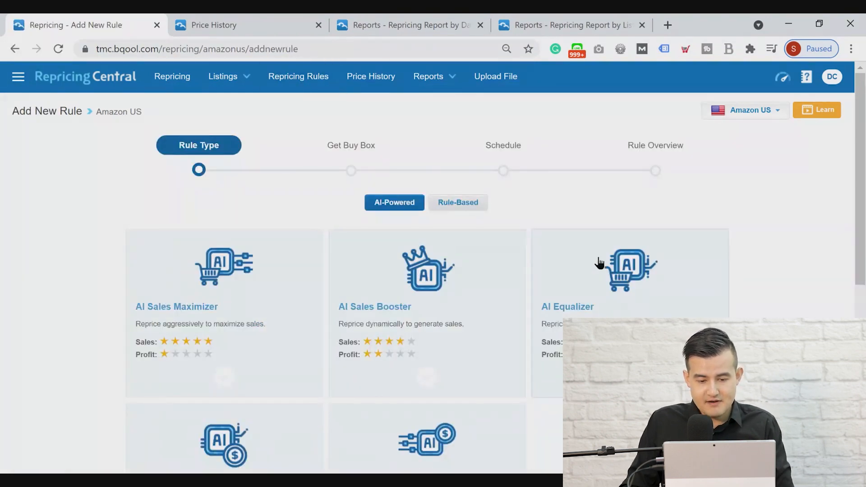
scroll(805, 300, down, 3)
scroll(806, 310, up, 3)
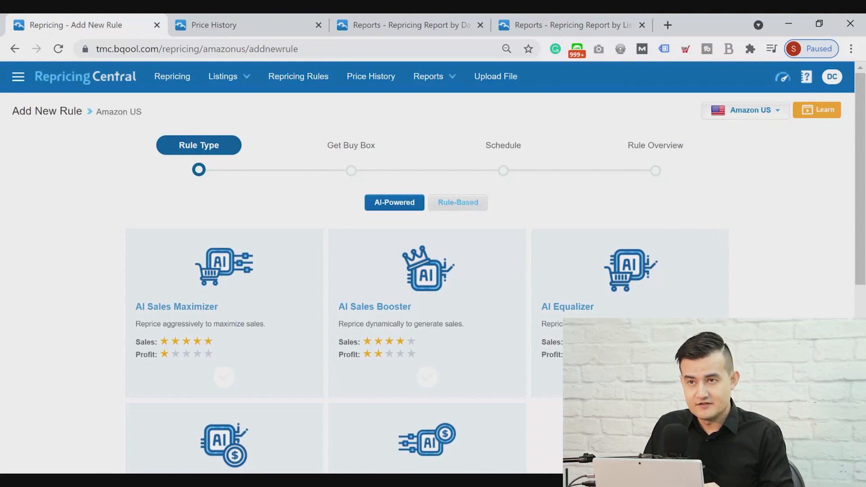
click(465, 207)
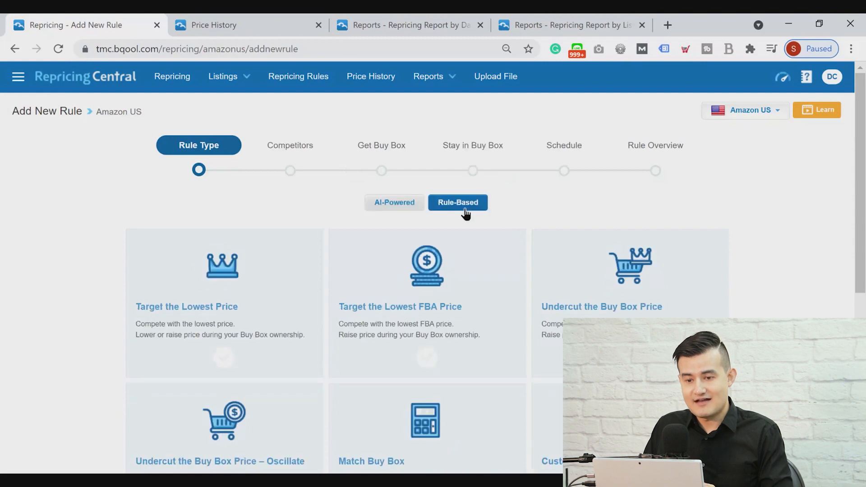
click(406, 208)
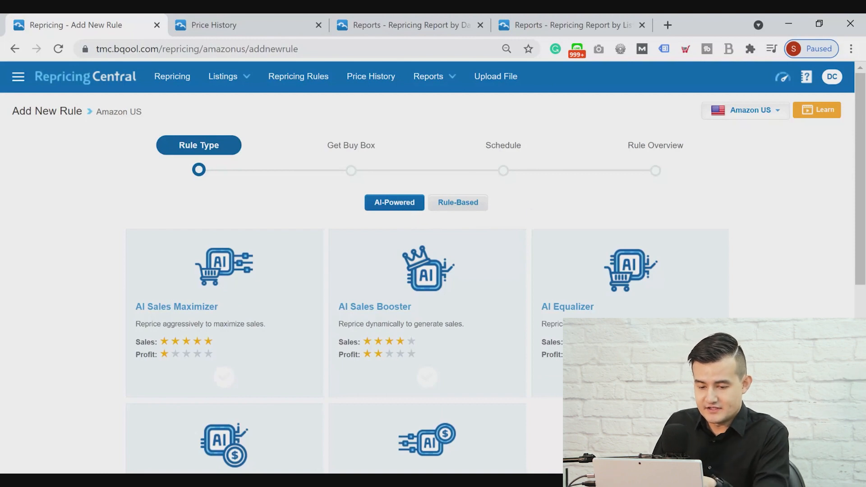
Review the descriptions and the sales and profit ratings of the AI-Powered rule types
scroll(433, 270, down, 2)
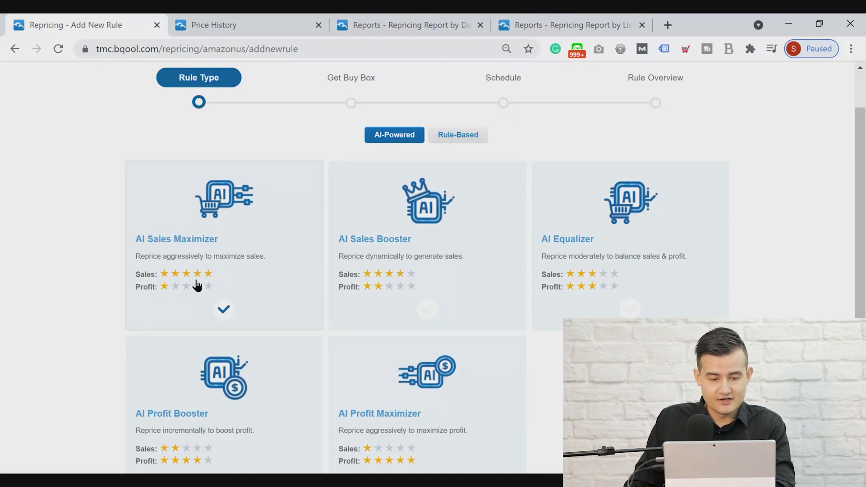
click(419, 303)
click(270, 297)
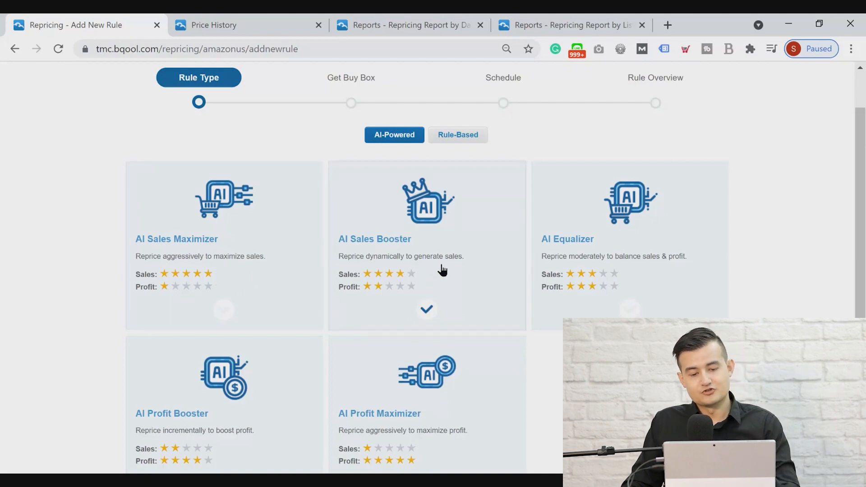
scroll(464, 308, down, 3)
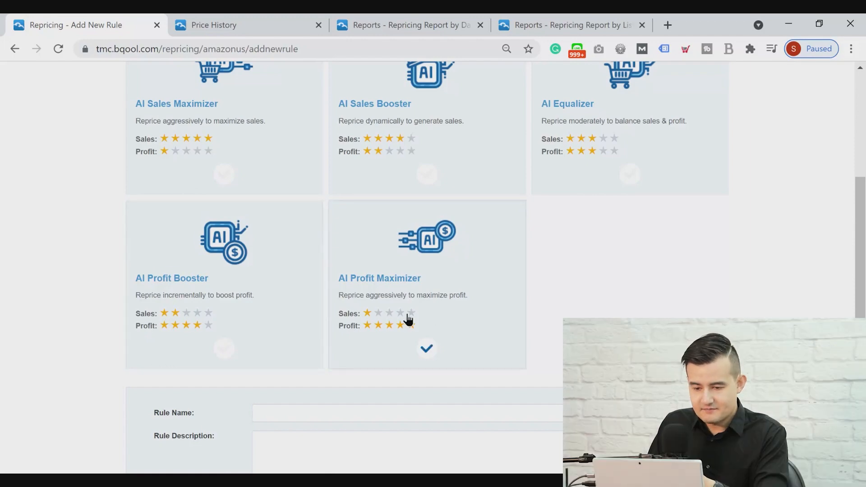
scroll(480, 323, up, 3)
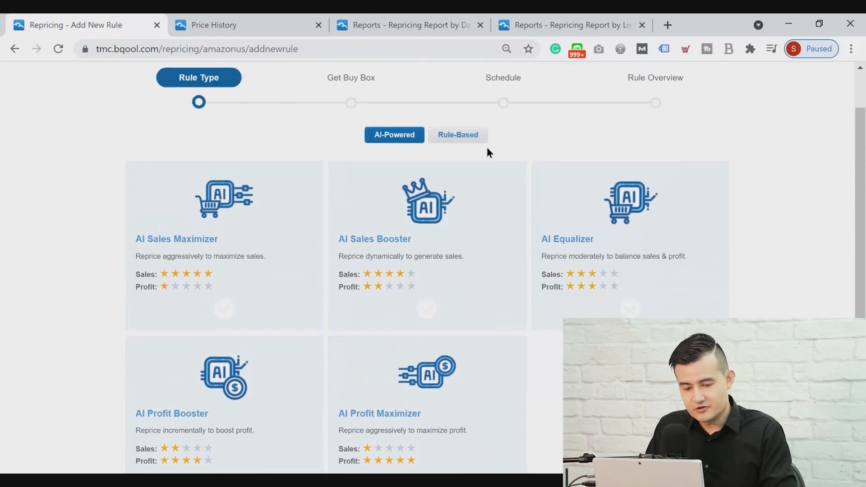
scroll(433, 162, up, 2)
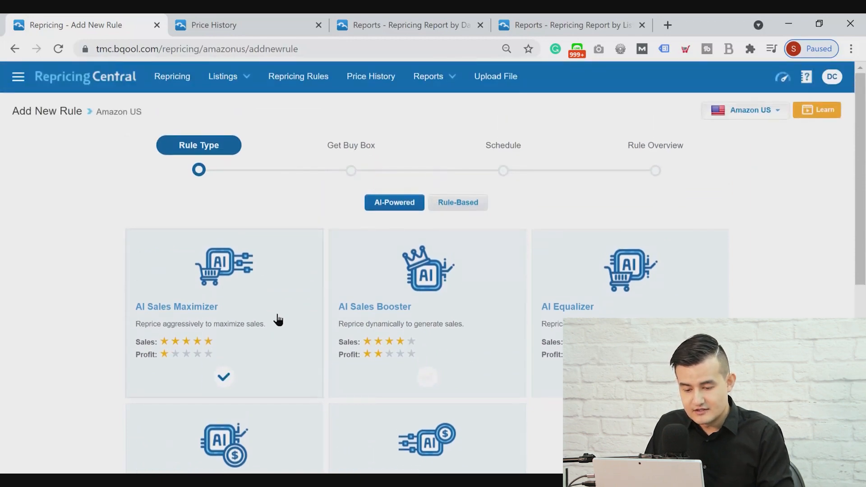
Choose the AI Sales Booster rule type, name the rule "AI Sales Booster Test" and continue to the Get Buy Box stage
click(481, 307)
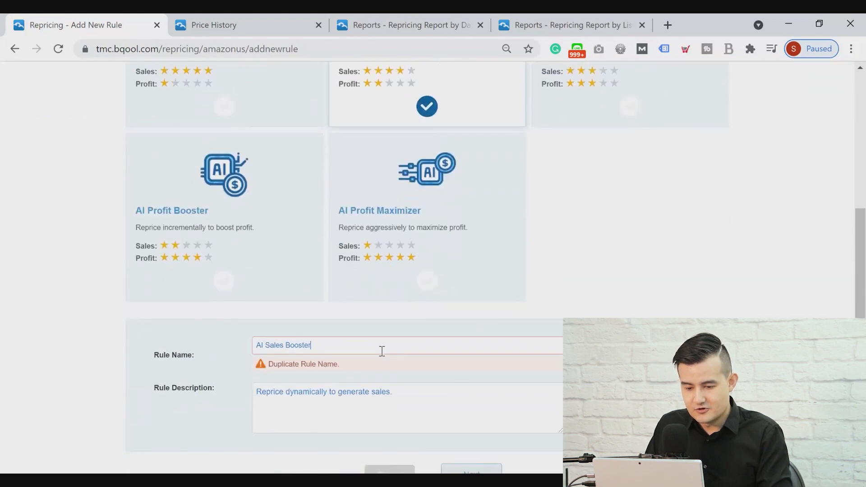
text(Test)
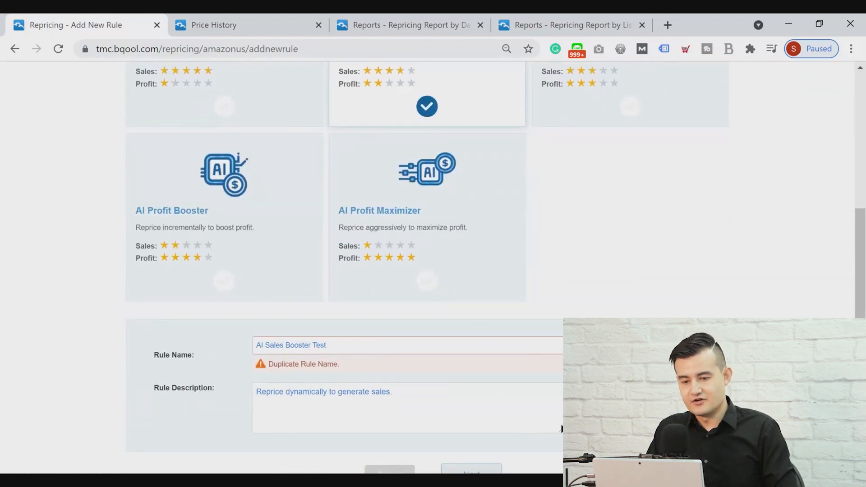
scroll(528, 439, down, 2)
click(471, 384)
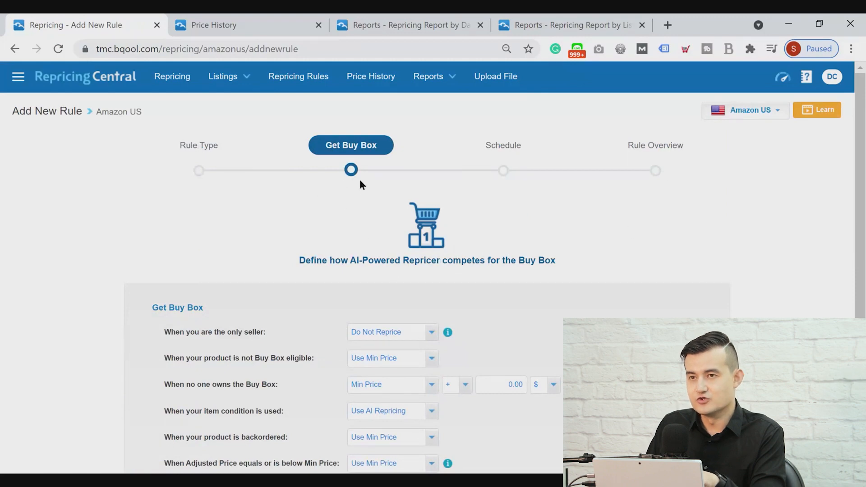
Set the rule to Use Max Price when you are the only seller
scroll(518, 266, down, 1)
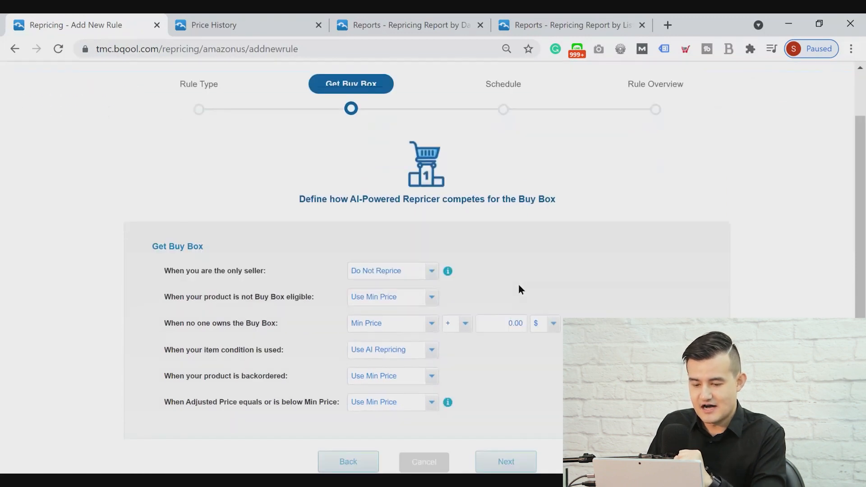
scroll(518, 286, up, 1)
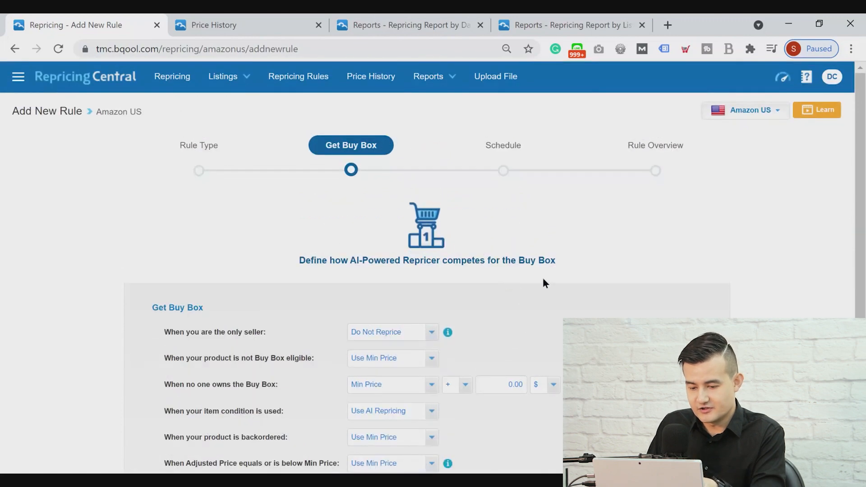
scroll(573, 288, down, 1)
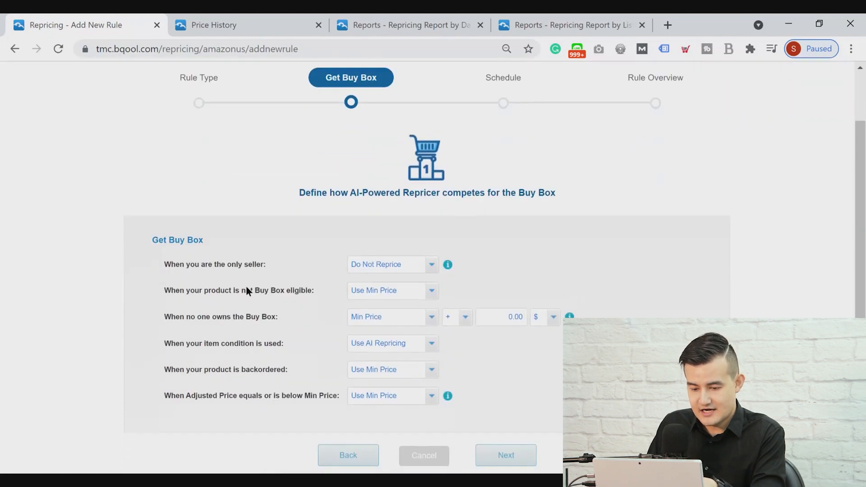
click(398, 273)
click(388, 280)
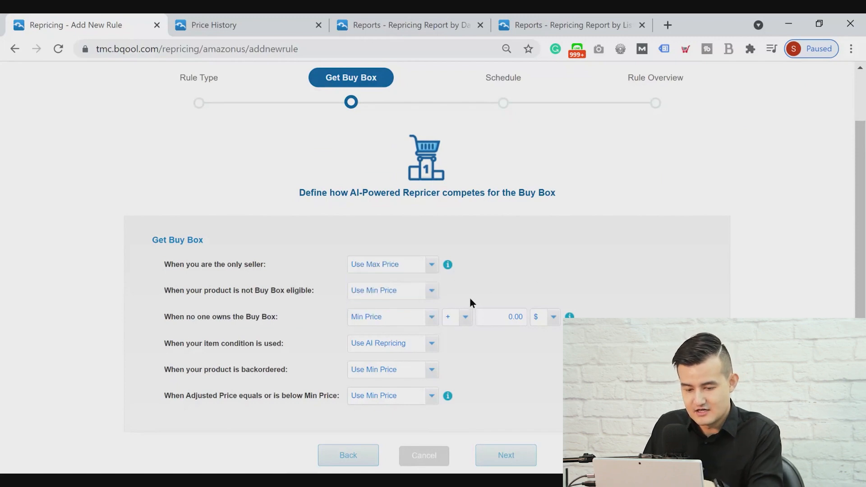
For when no one owns the Buy Box, select Min Price as the base price and $ as the adjustment unit
scroll(580, 289, down, 3)
scroll(564, 307, up, 3)
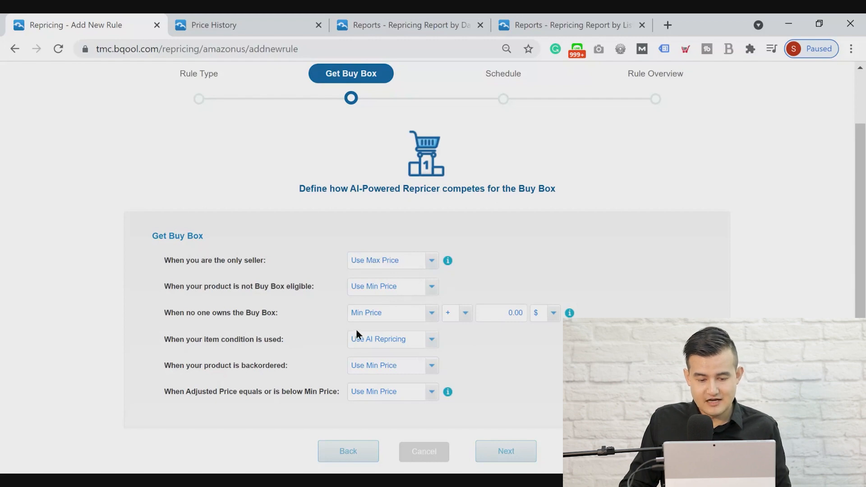
click(365, 316)
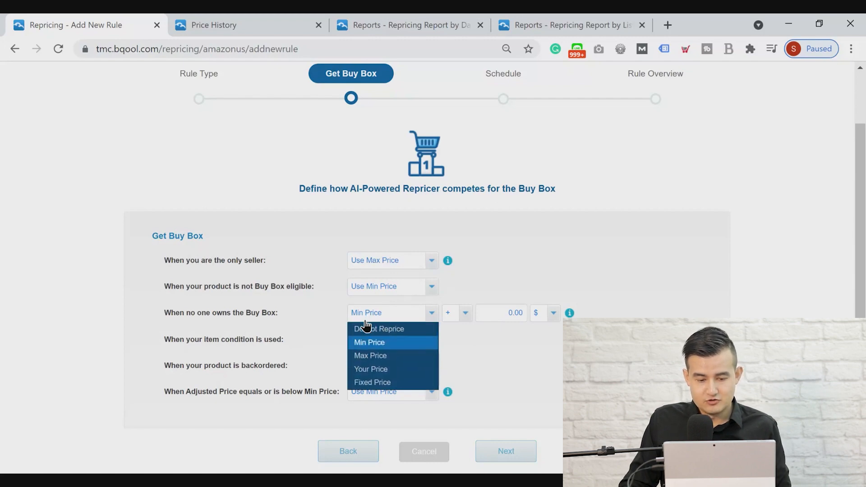
click(385, 345)
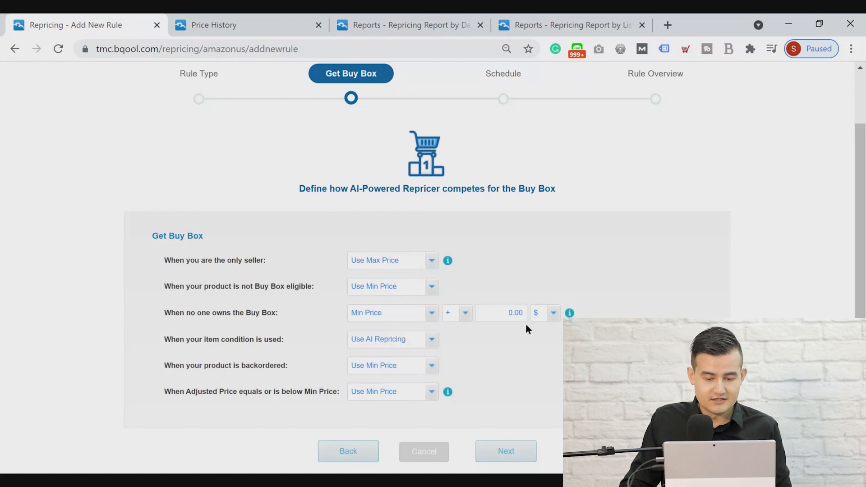
click(544, 319)
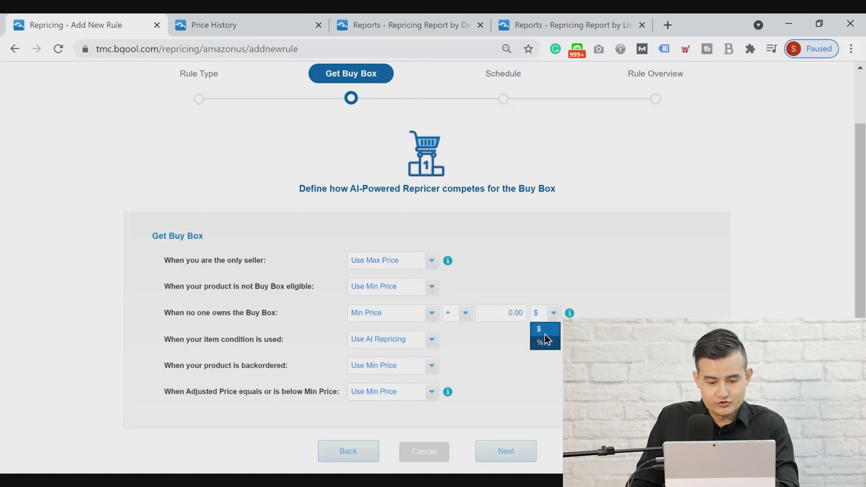
click(545, 334)
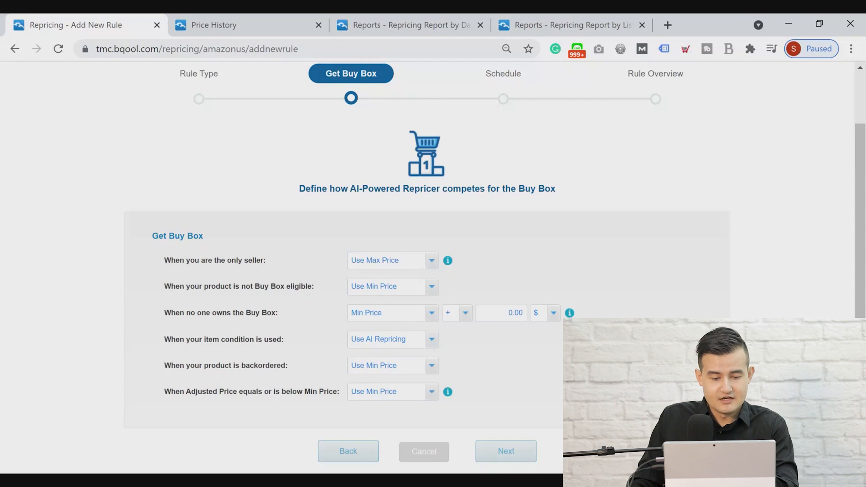
Select Use AI Repricing for used item condition and check the options for backordered products, leaving Use Min Price
click(388, 339)
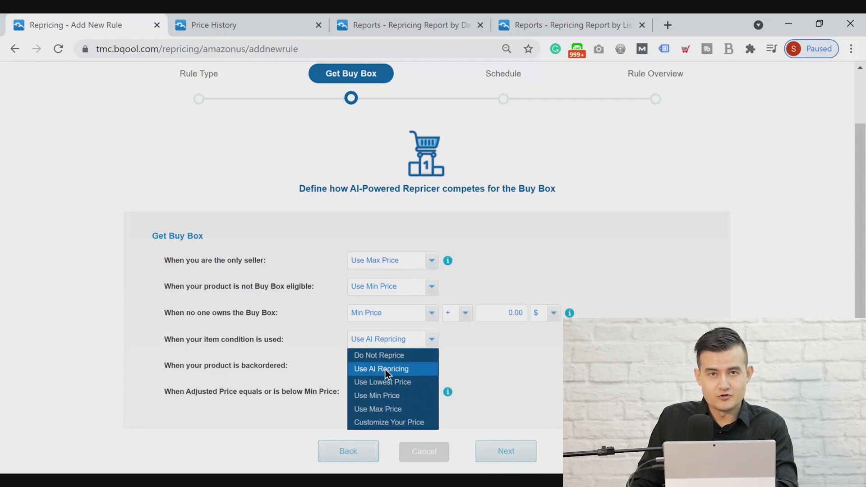
click(385, 369)
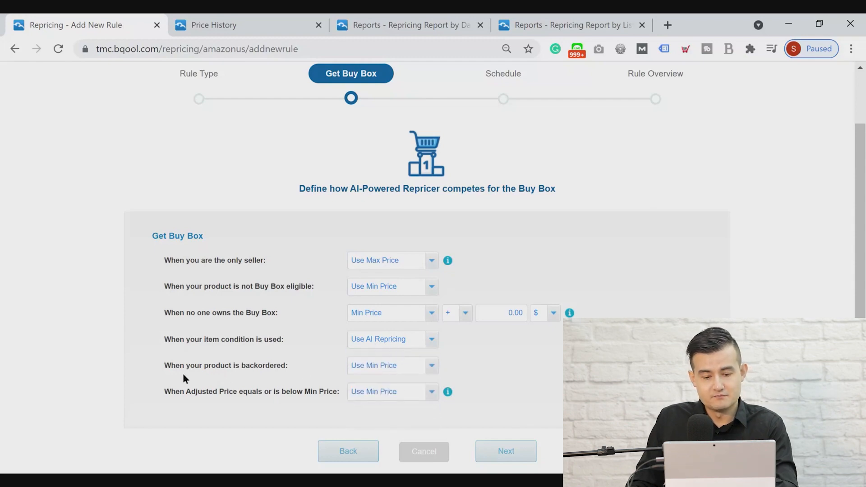
click(427, 374)
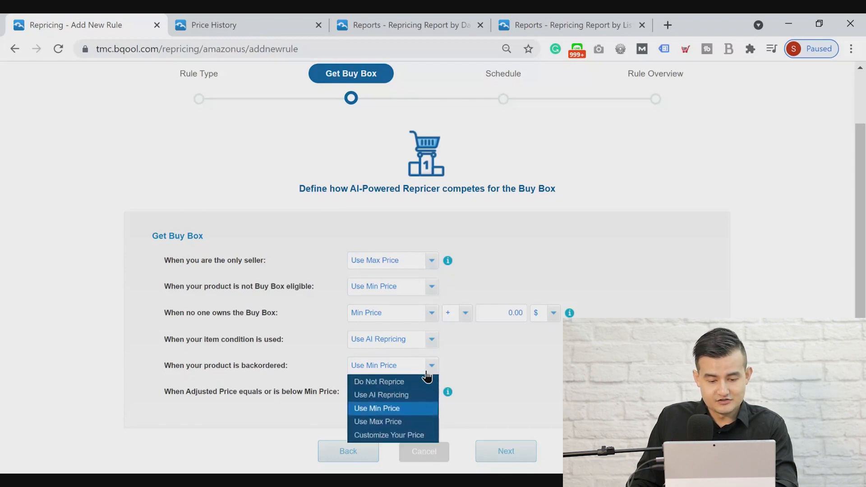
click(503, 366)
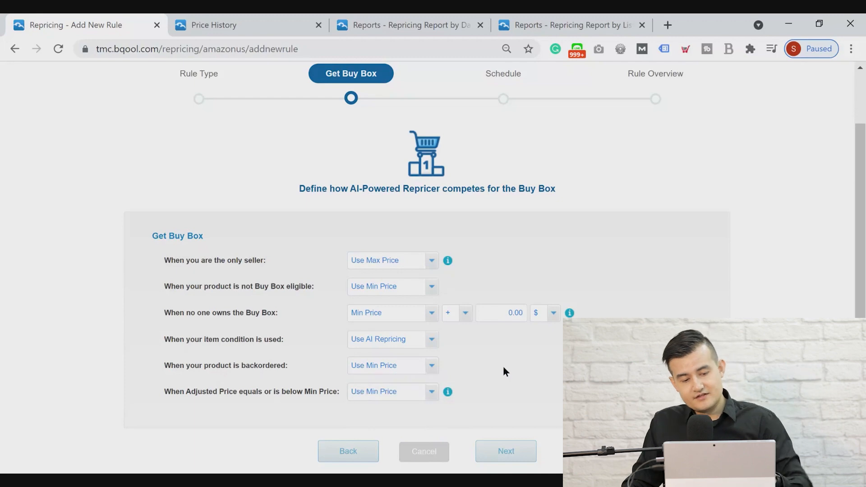
click(379, 372)
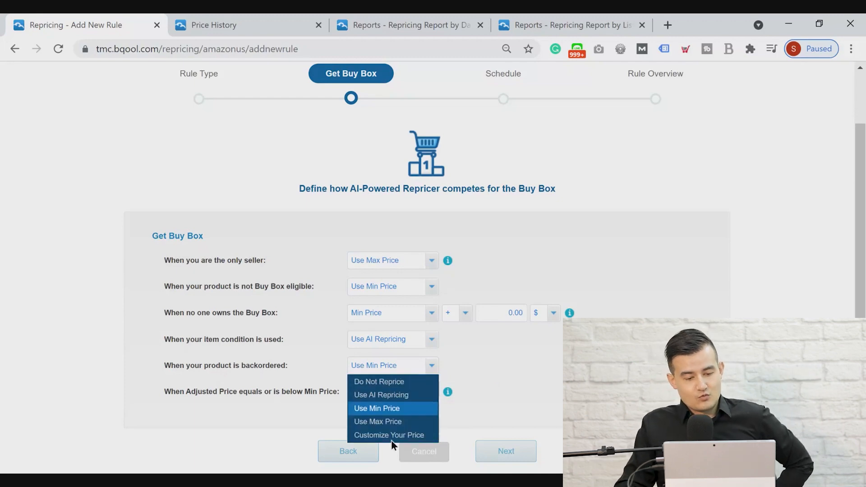
click(530, 365)
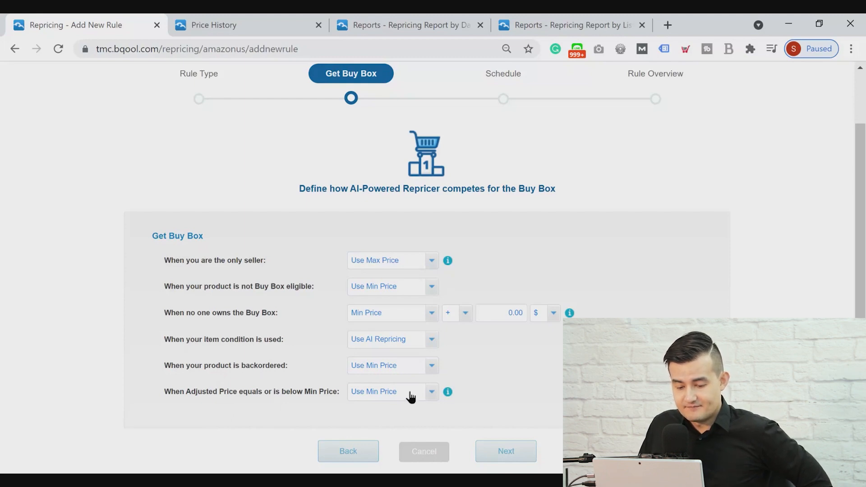
Set the case where Adjusted Price equals or is below Min Price to Customize Your Price, based on Min Price
click(363, 392)
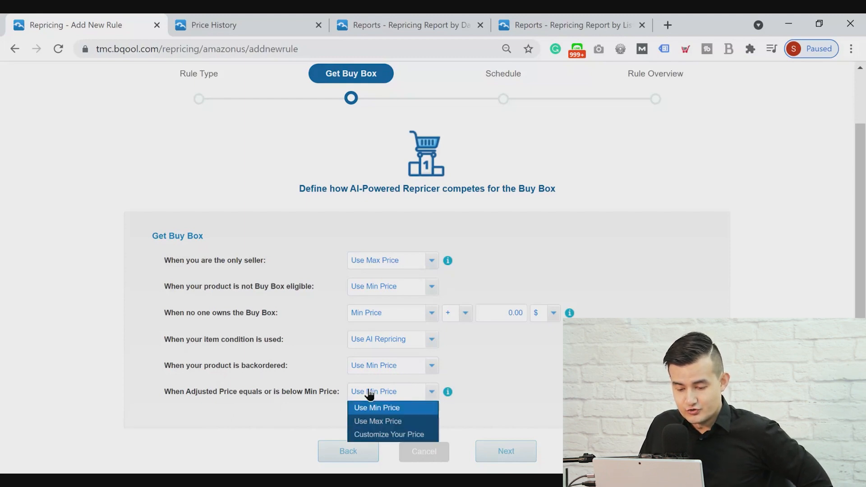
click(389, 406)
click(389, 399)
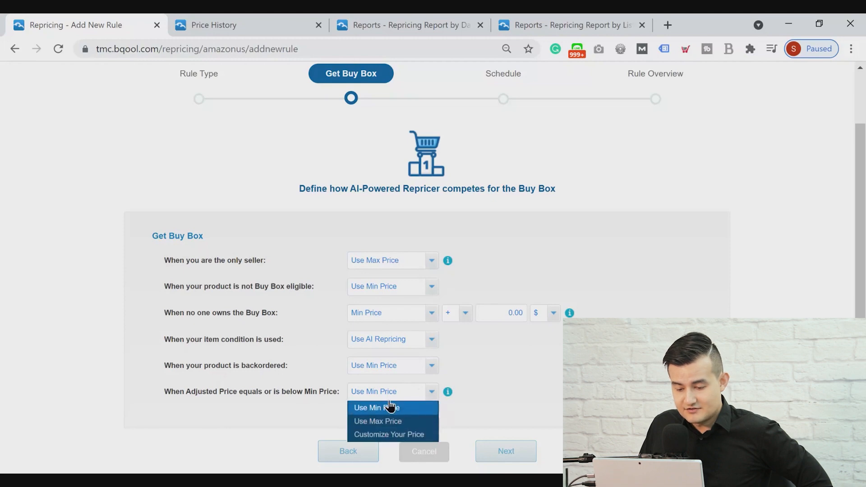
click(386, 428)
click(474, 397)
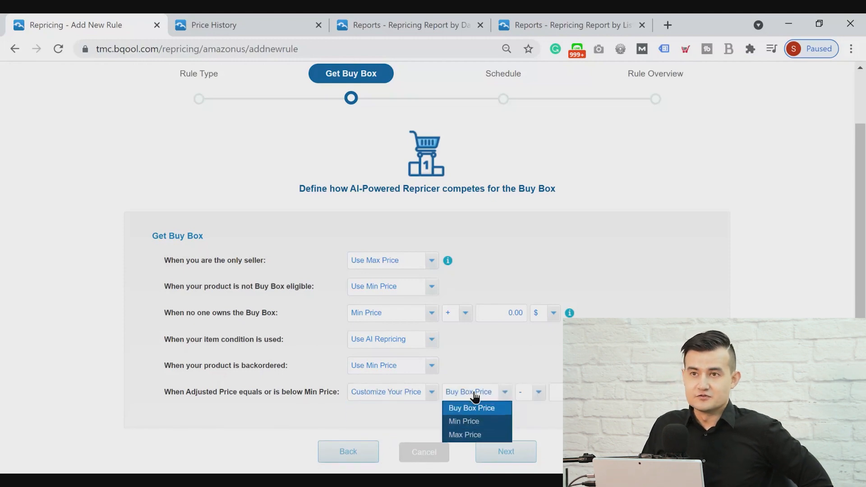
click(472, 423)
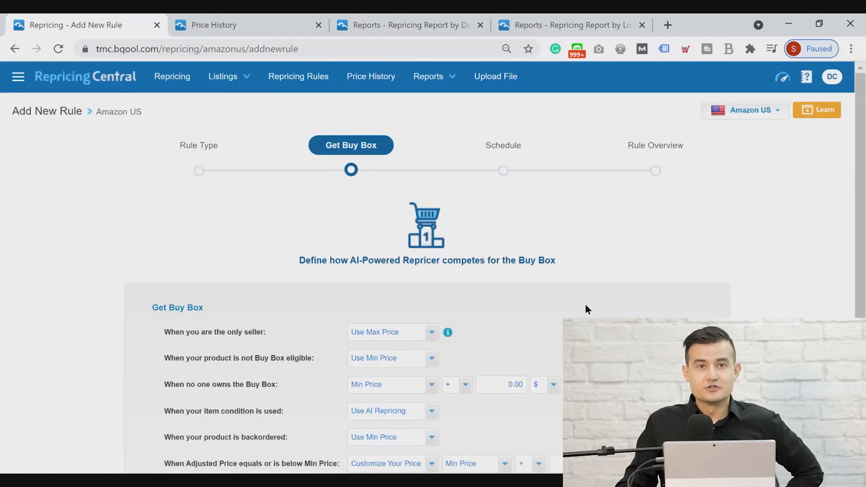
In the rule's Schedule stage, turn on Set Repeated Schedule and set Pause Repricing to 03:00
click(503, 171)
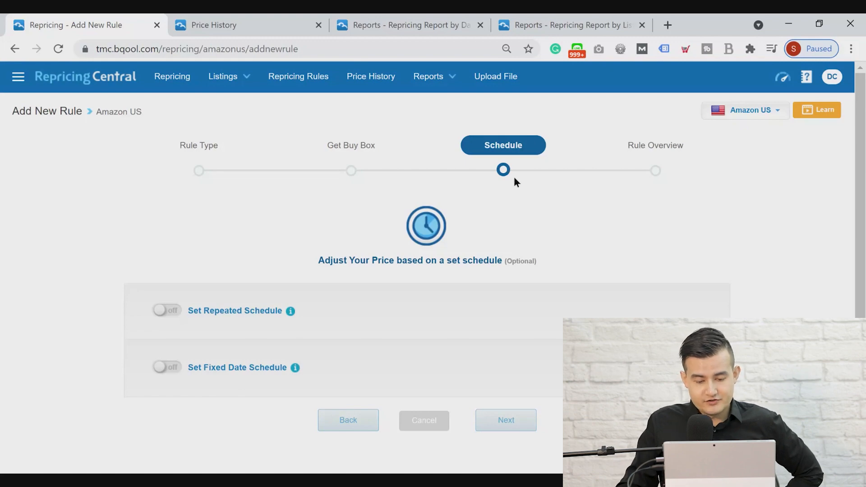
scroll(605, 256, down, 1)
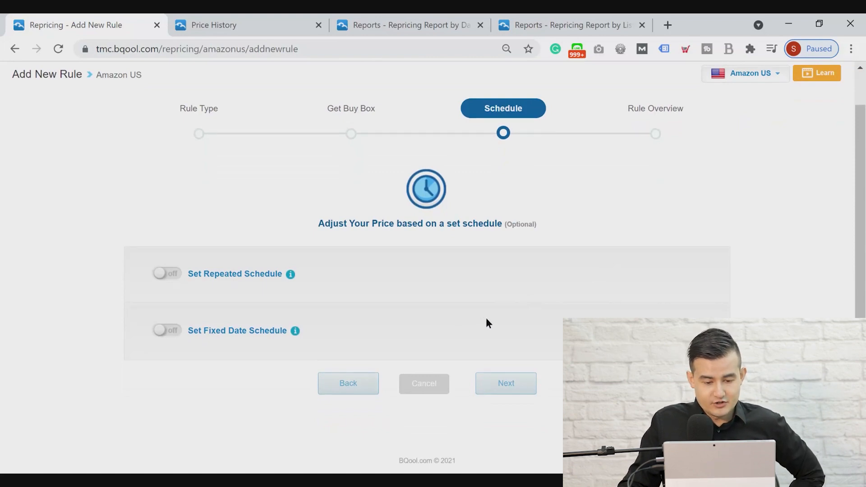
click(161, 275)
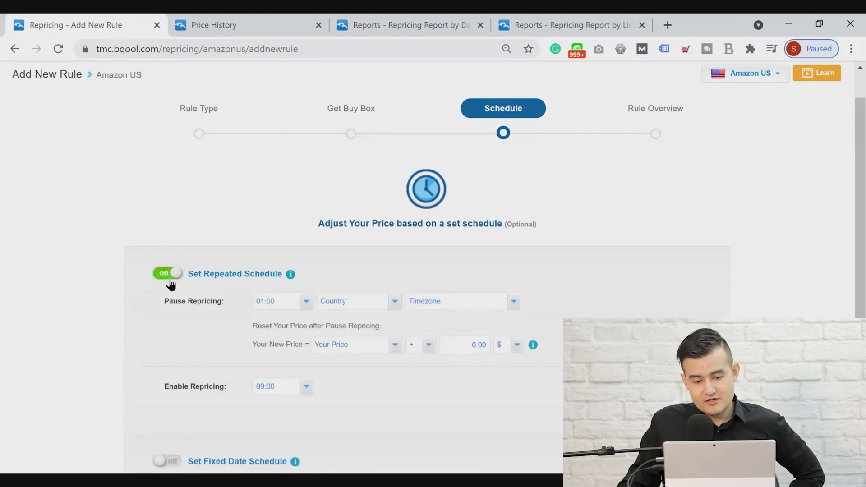
click(277, 311)
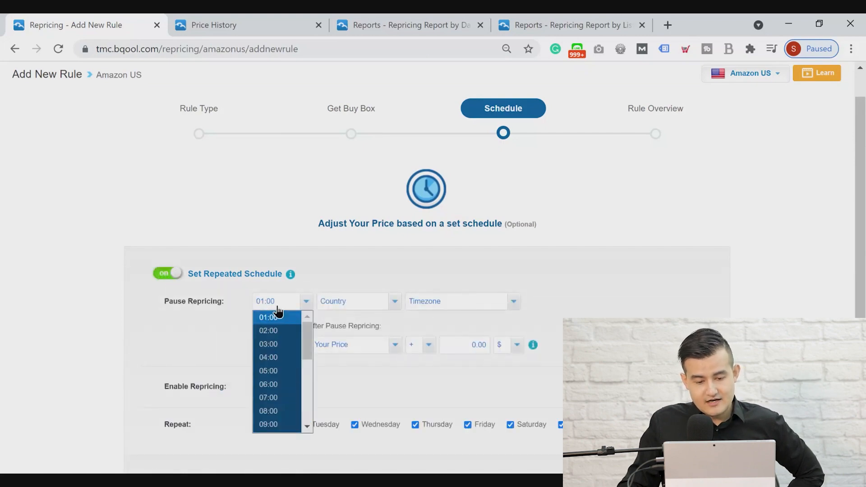
click(271, 344)
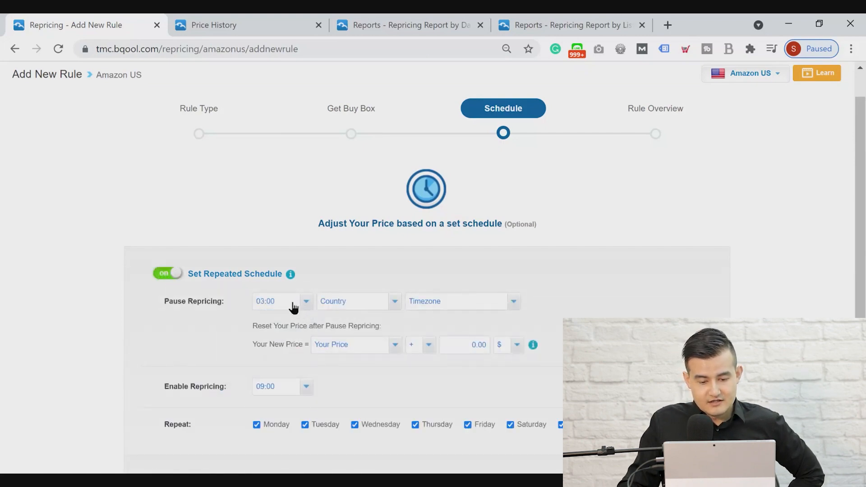
Set the pause schedule's country to US - United States and its timezone to UTC-08:00 (PT)
click(381, 304)
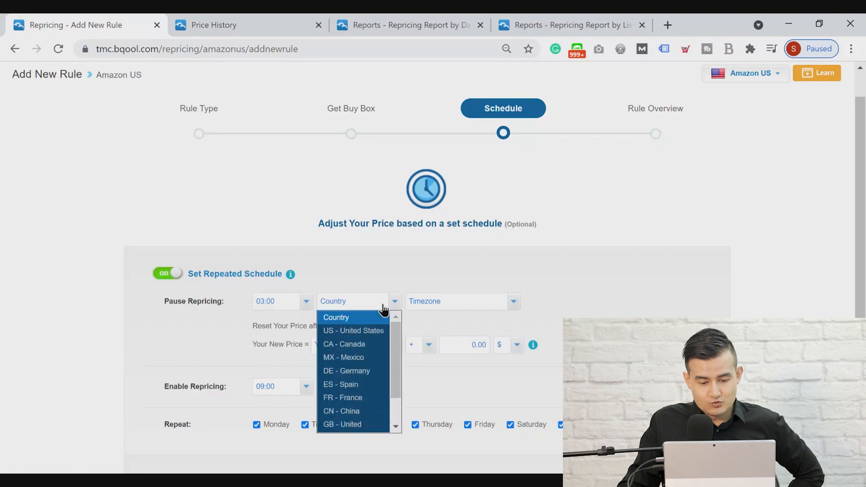
click(363, 332)
click(459, 303)
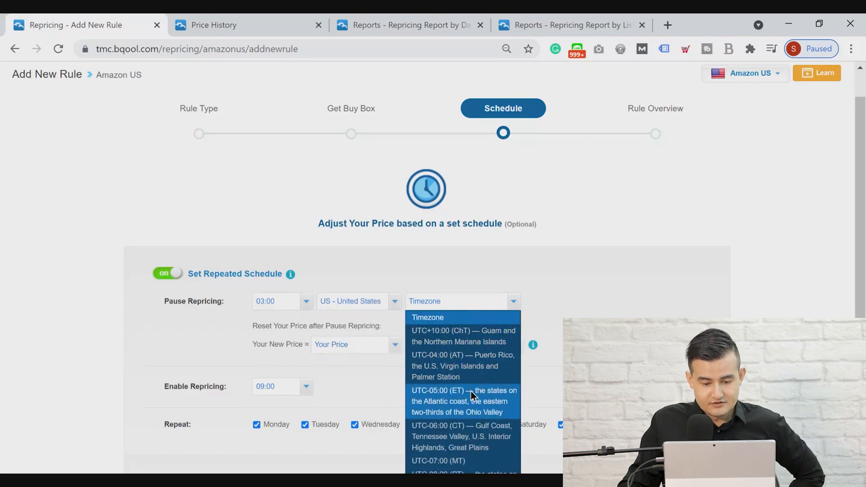
scroll(471, 392, down, 1)
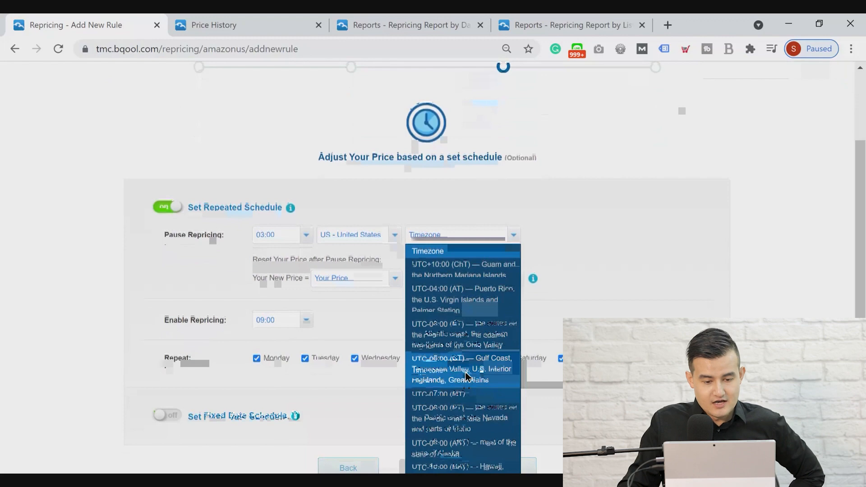
scroll(469, 370, down, 1)
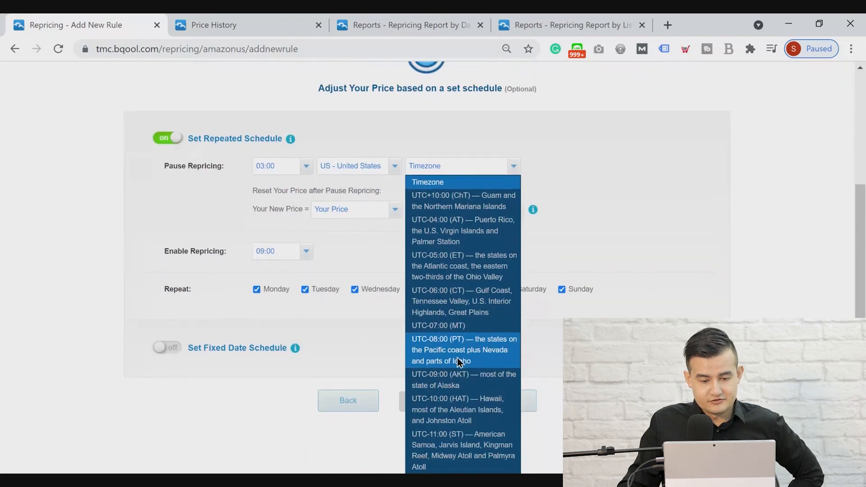
click(458, 358)
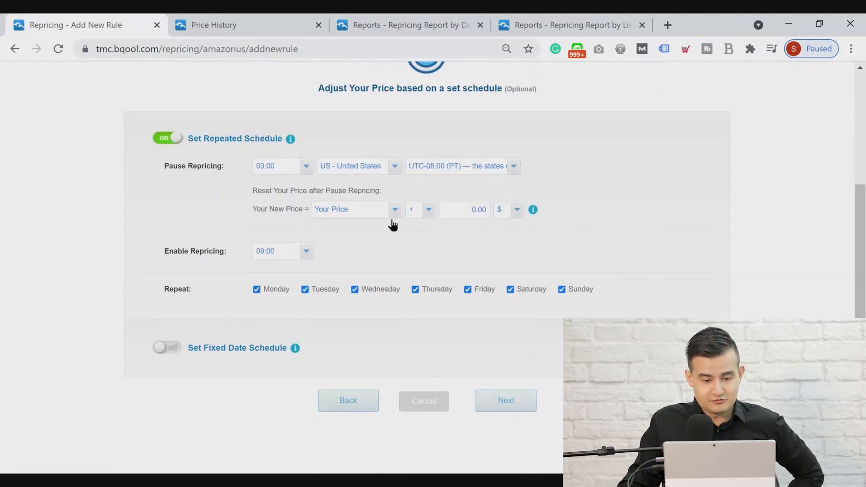
Base the new price after pausing on Max Price and set Enable Repricing to 04:00
click(475, 217)
click(374, 212)
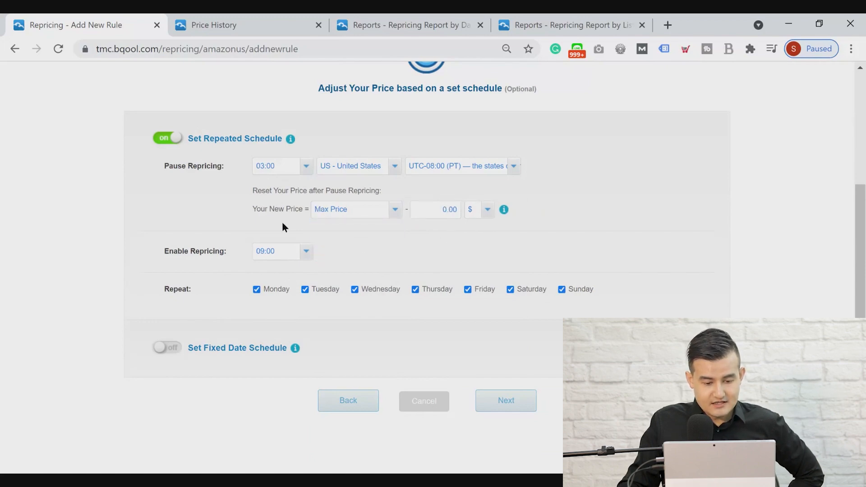
click(271, 255)
drag(307, 289, 306, 264)
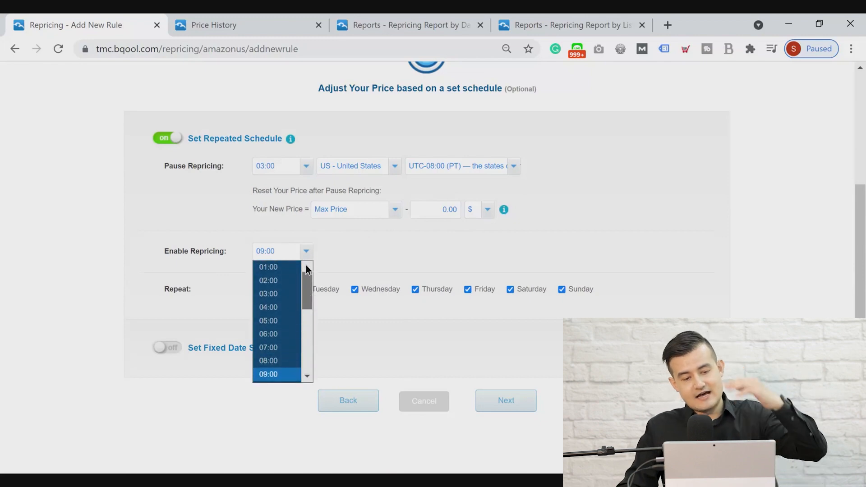
click(272, 310)
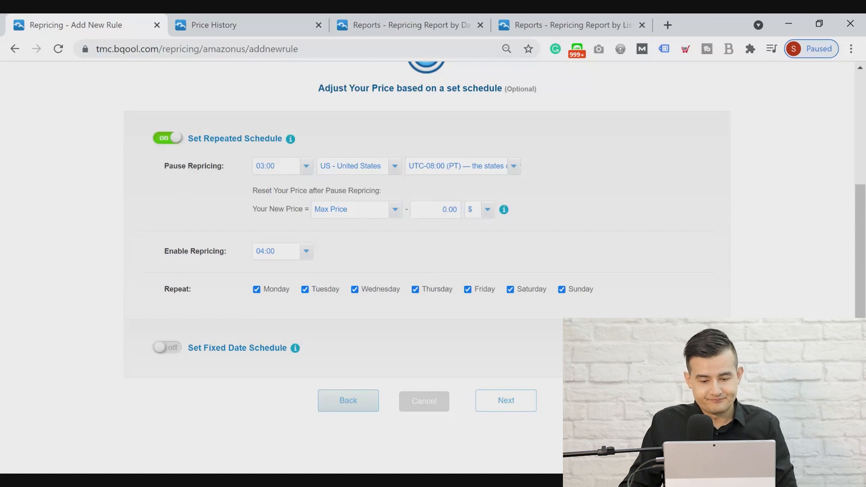
Proceed to the Rule Overview, review the AI Sales Booster Test rule, and save it
click(506, 400)
scroll(508, 397, down, 3)
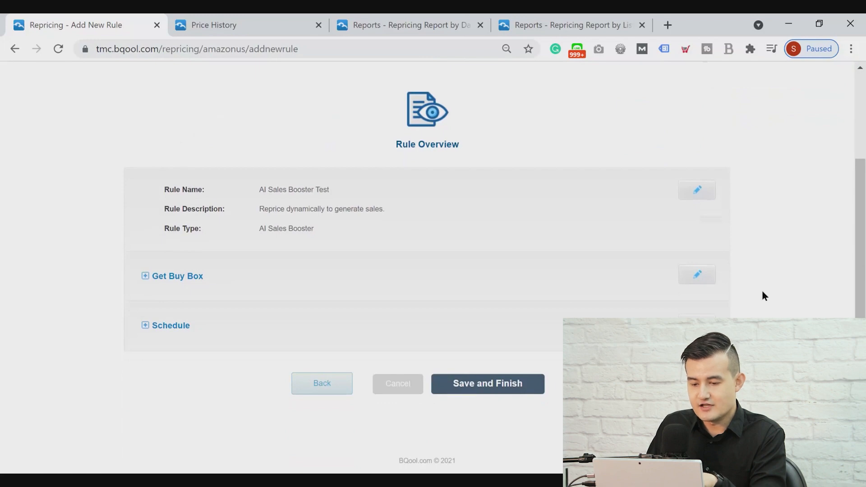
click(487, 389)
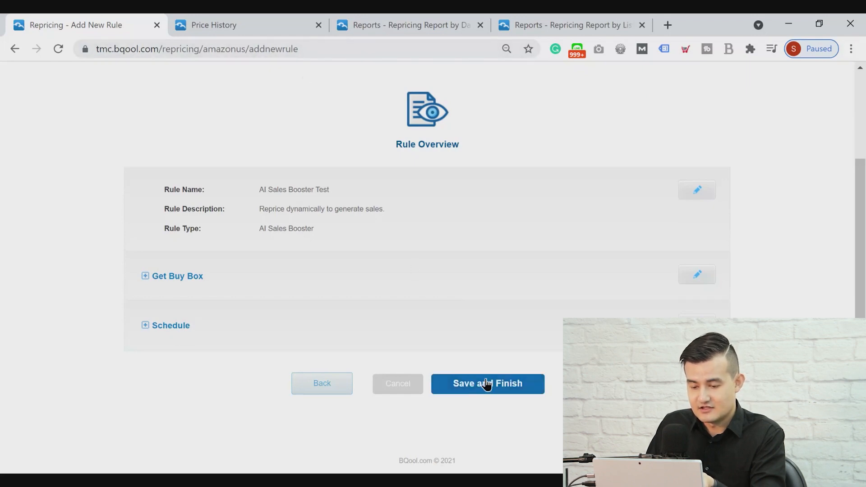
scroll(486, 383, up, 3)
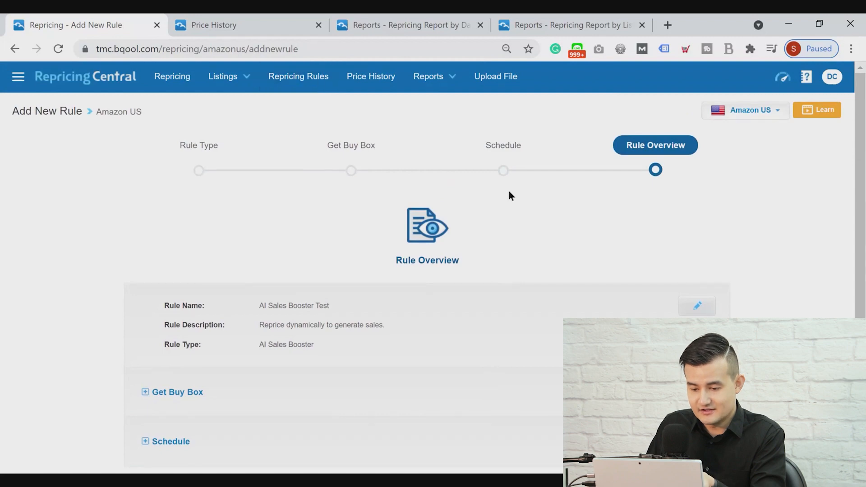
scroll(507, 206, down, 3)
click(481, 394)
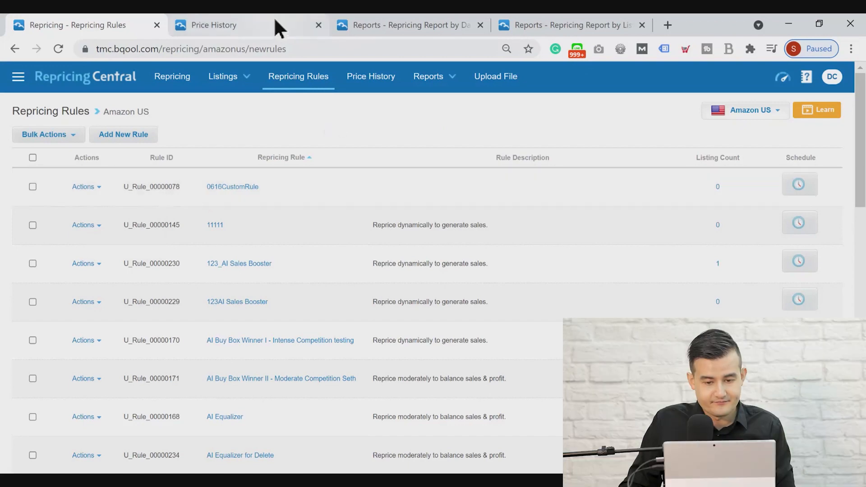
Open Active Listings in a new browser tab and move that tab to the end of the tab row
click(218, 79)
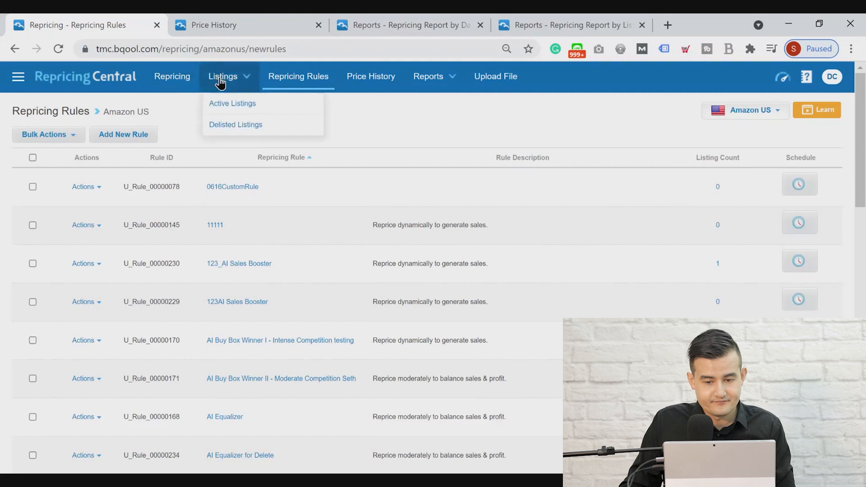
middle_click(226, 104)
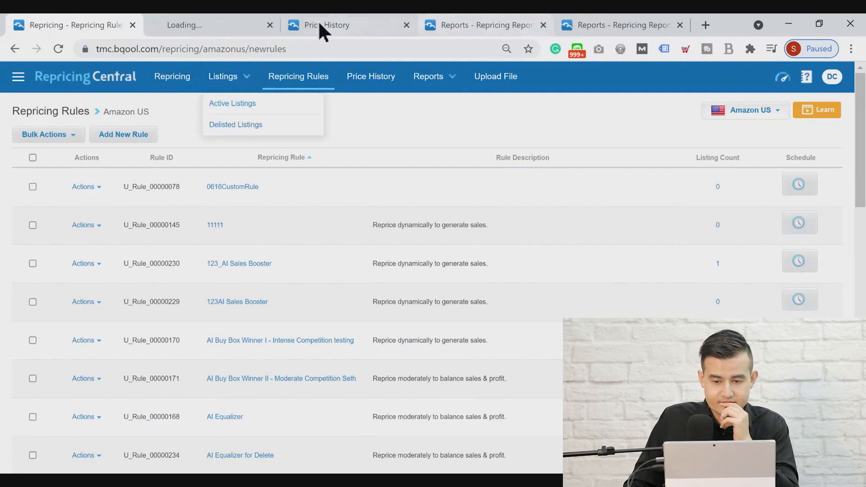
drag(208, 25, 624, 29)
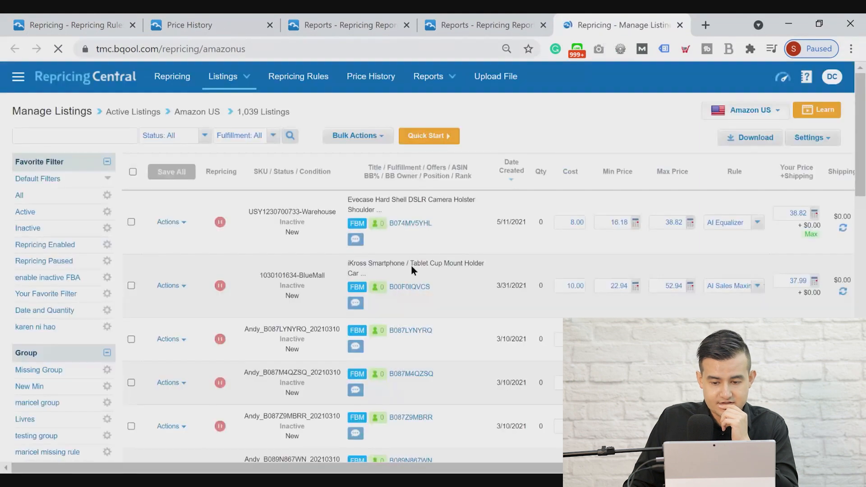
Select the Evecase DSLR camera holster listing, view its rule choices, and open the bulk action Set Min/Max Price & Rule
click(131, 222)
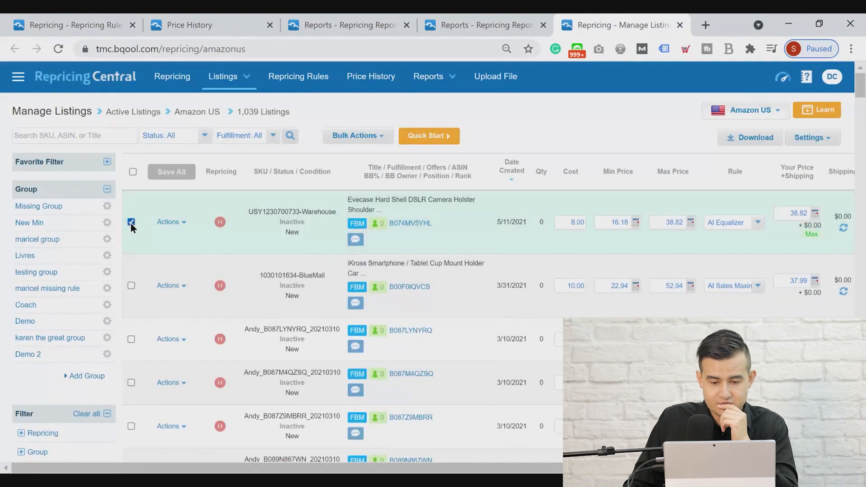
click(740, 224)
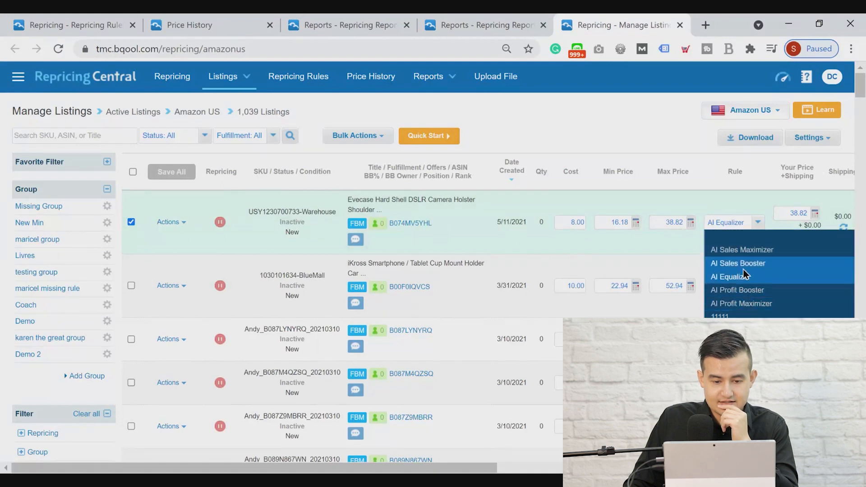
click(355, 135)
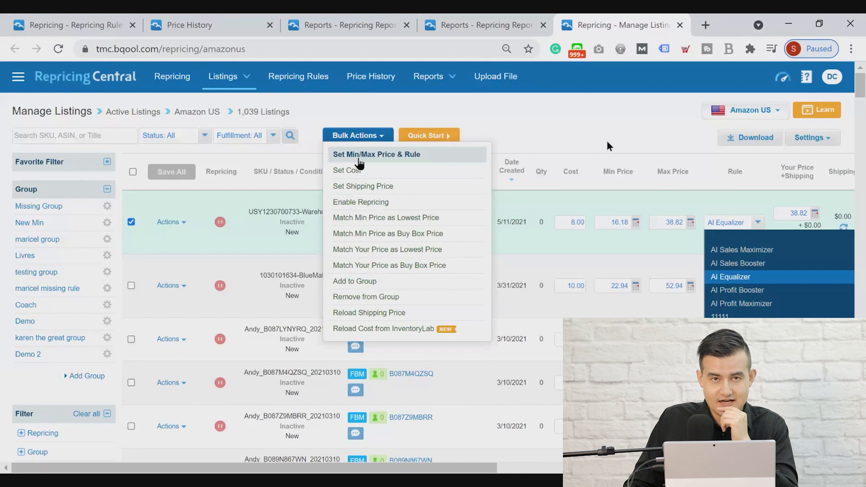
click(358, 156)
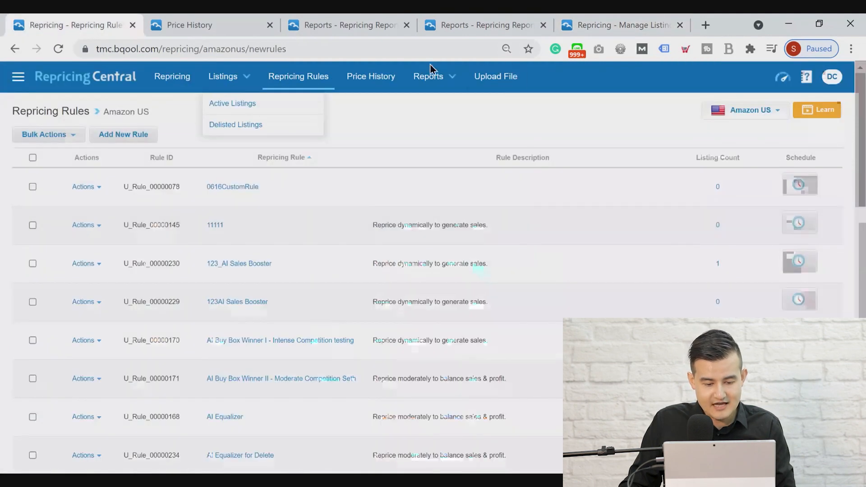
Return to the Repricing Rules page, start adding a new rule, and look over the AI-Powered rule types
click(189, 25)
click(93, 25)
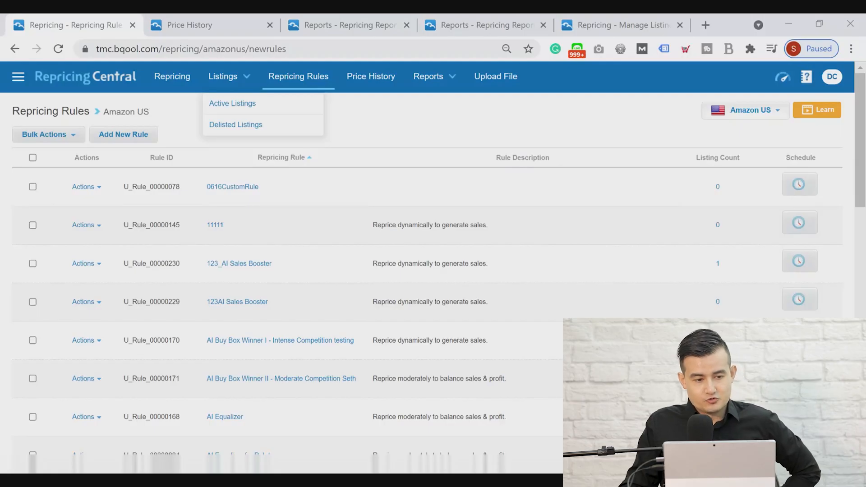
click(124, 141)
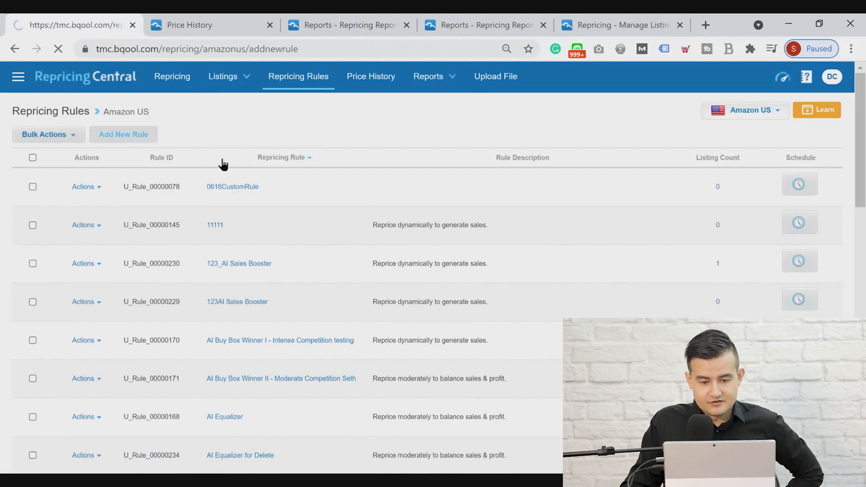
scroll(739, 314, down, 6)
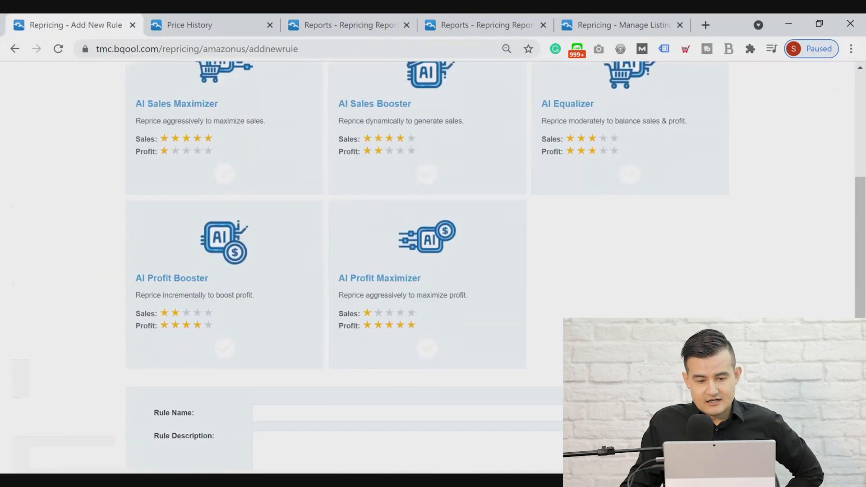
scroll(478, 128, up, 5)
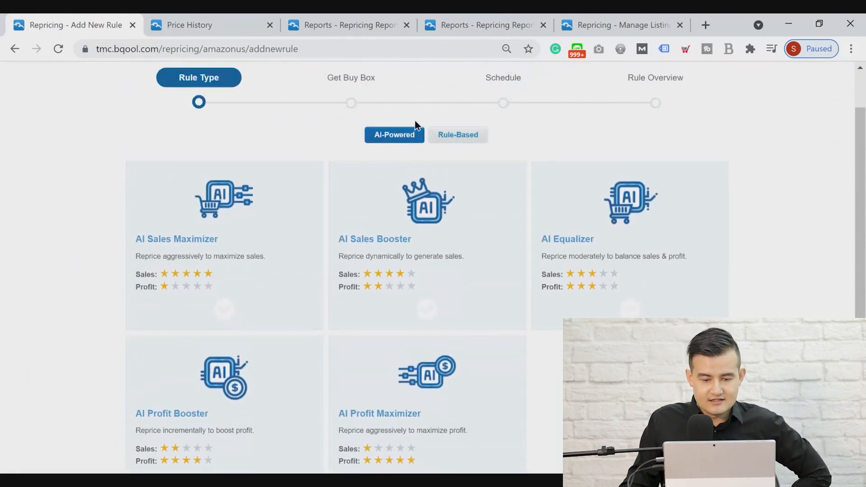
scroll(560, 155, up, 2)
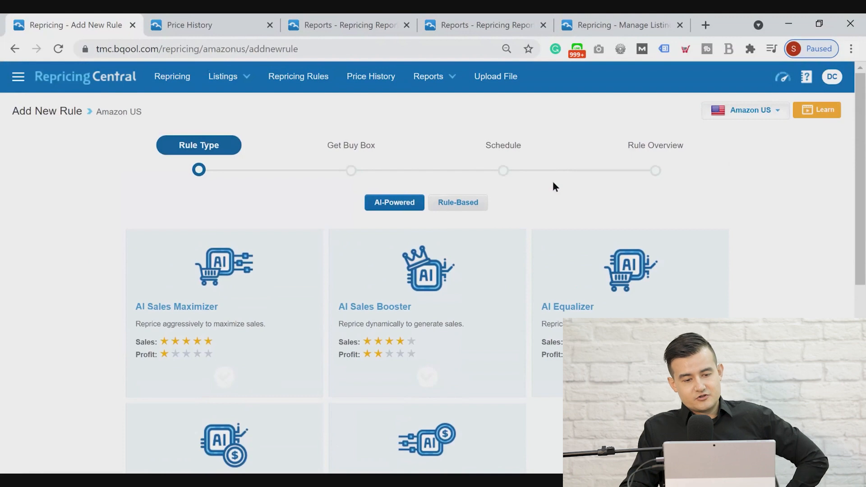
Switch the new rule to Rule-Based, look over the preset types, and select Target the Lowest FBA Price
click(456, 204)
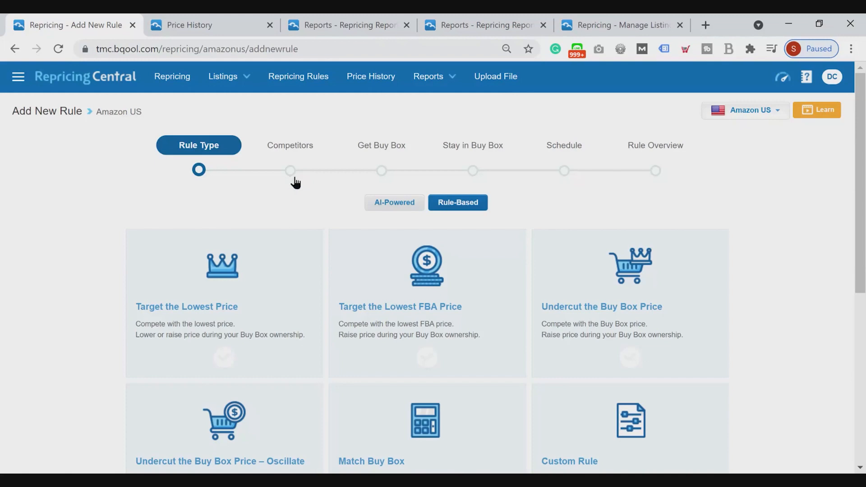
scroll(692, 324, down, 1)
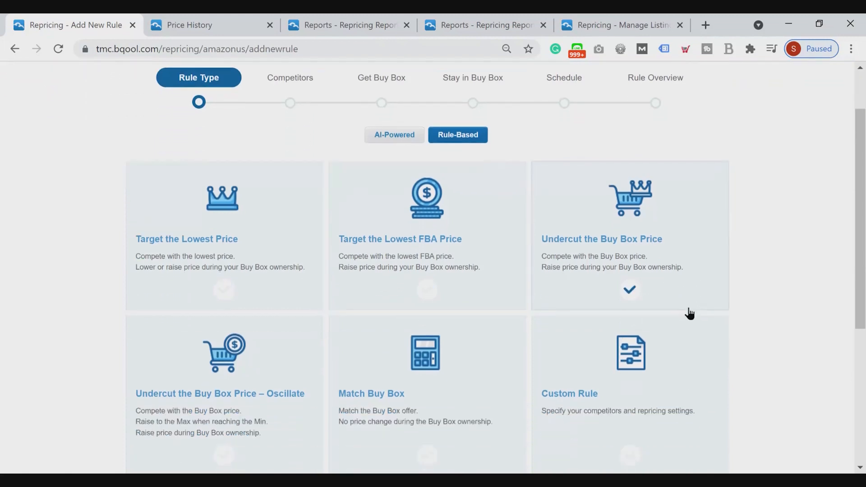
scroll(698, 273, down, 4)
scroll(692, 286, up, 4)
click(437, 294)
scroll(623, 319, down, 1)
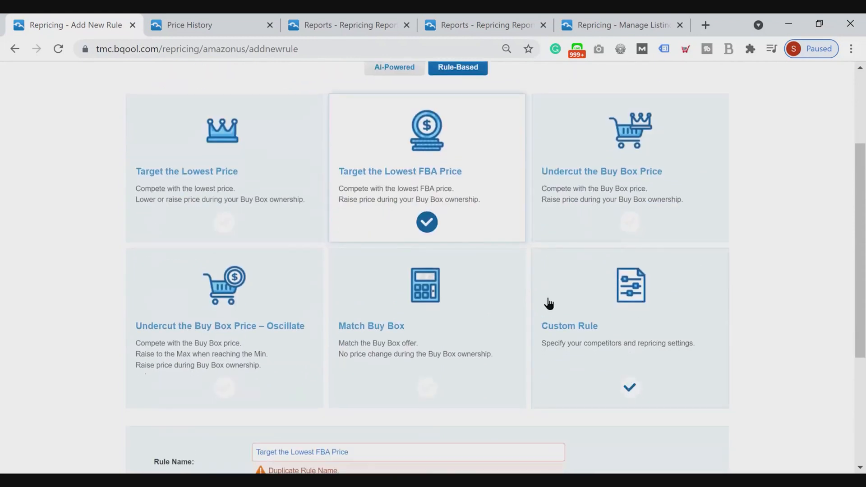
scroll(548, 303, up, 1)
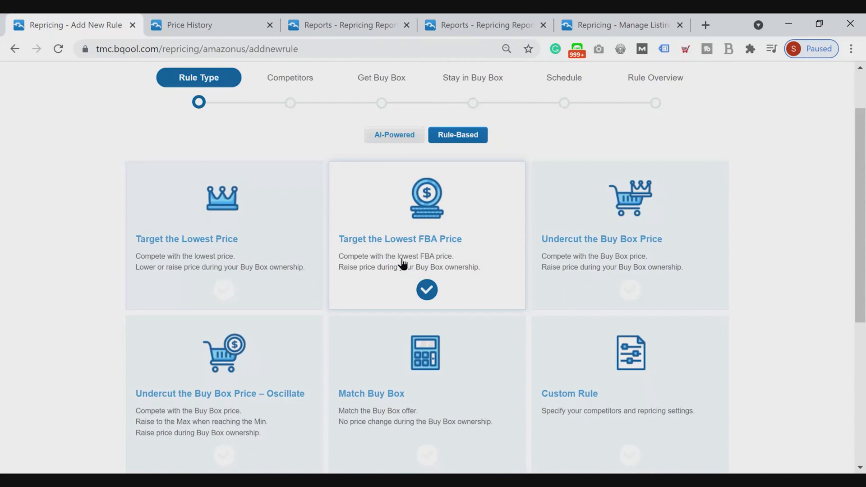
click(203, 255)
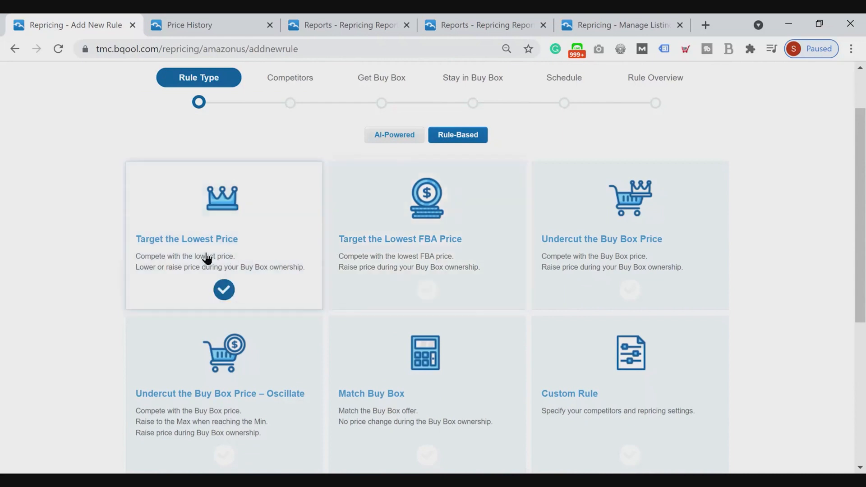
click(399, 267)
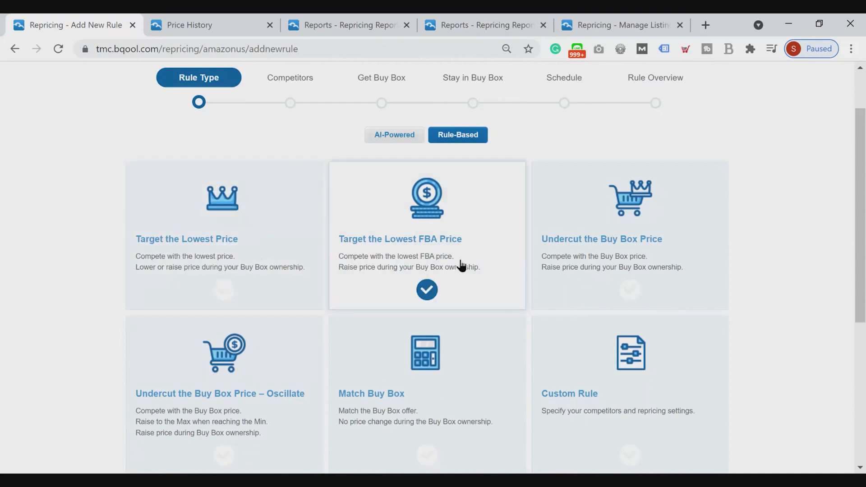
Try the Undercut the Buy Box Price, Undercut the Buy Box Price – Oscillate, and Match Buy Box presets in turn
click(598, 246)
click(244, 363)
click(391, 369)
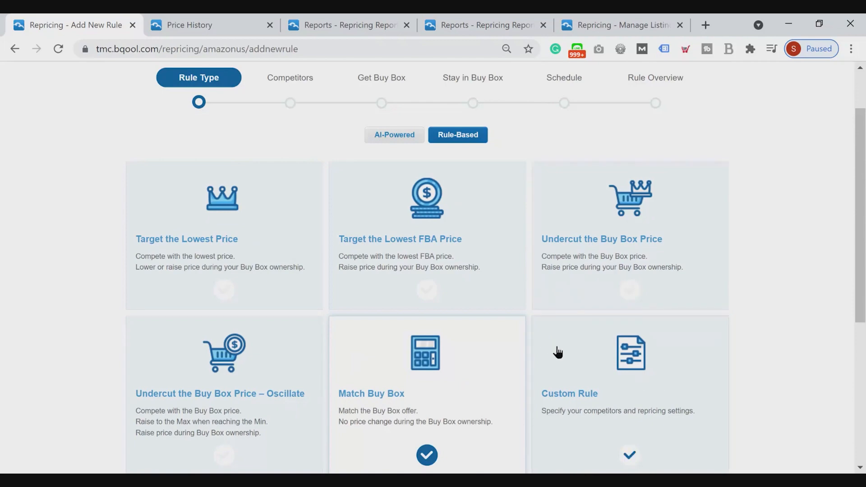
scroll(634, 361, down, 3)
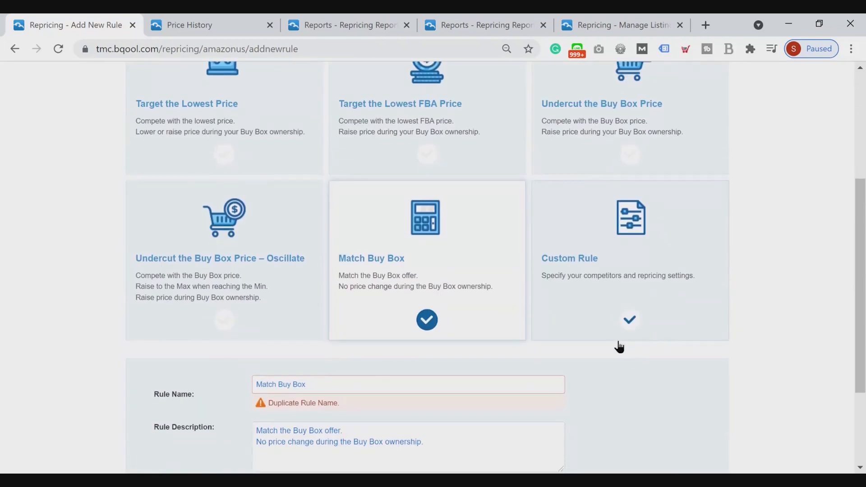
scroll(618, 346, up, 3)
Choose the Target the Lowest Price preset, name the rule Target the Lowest Price Test, and proceed to Competitors
click(226, 247)
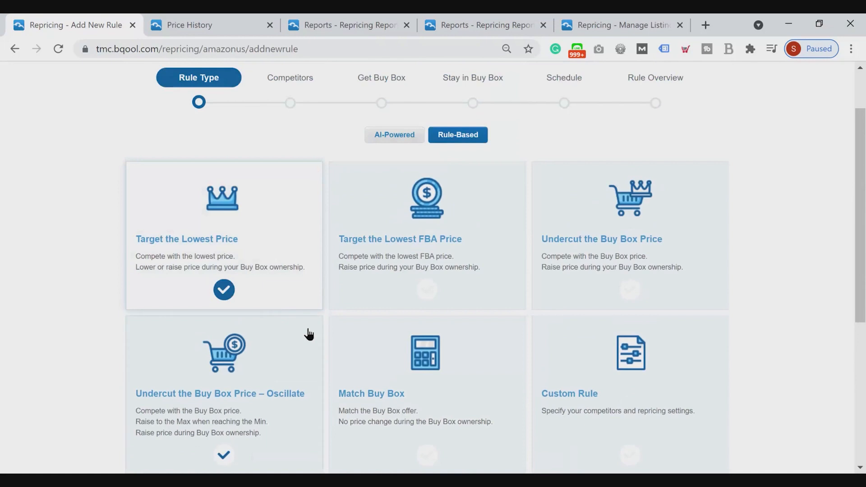
scroll(309, 334, down, 6)
text(est Price Test)
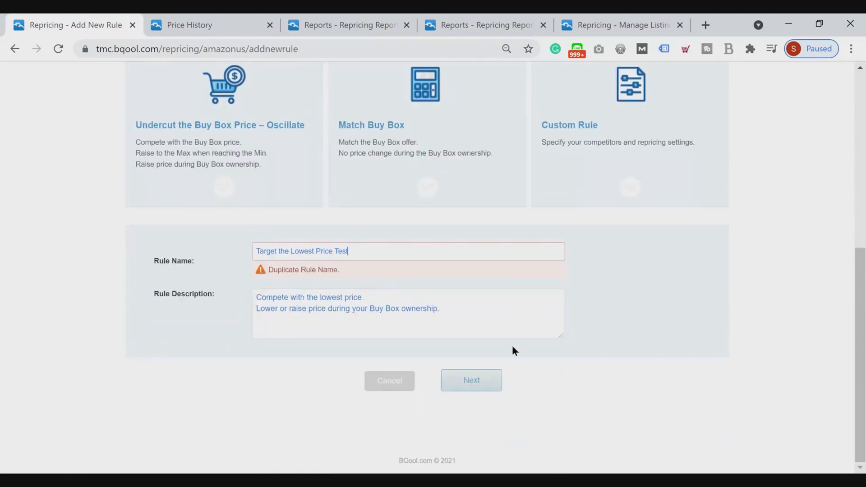
click(469, 381)
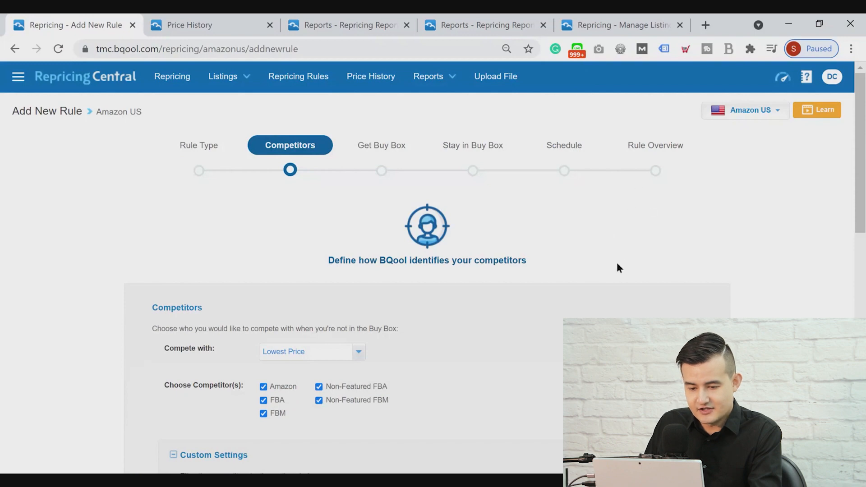
Limit the rule's competitors to Amazon only and set it to compete with Lowest Price
scroll(614, 269, down, 5)
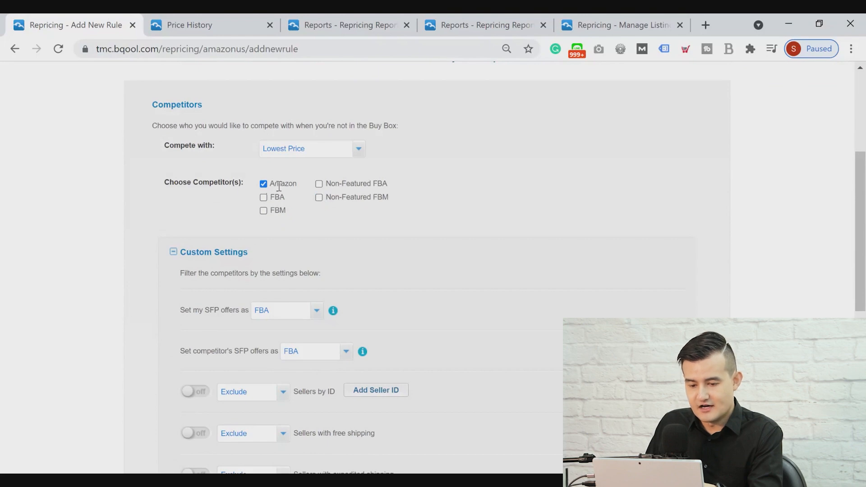
click(311, 153)
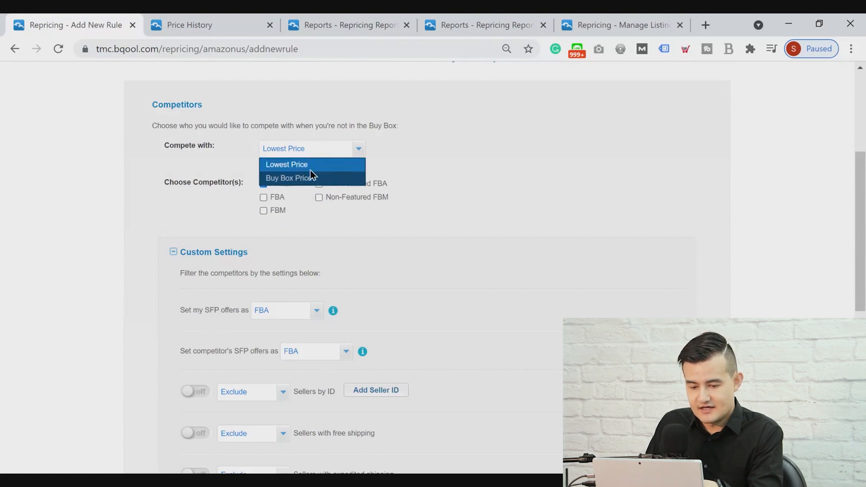
click(297, 164)
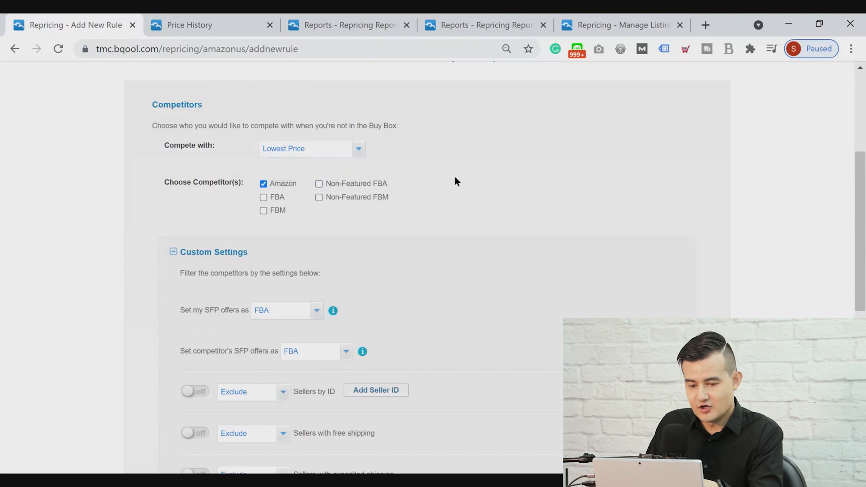
Look over the competitor Custom Settings, including the SFP offer handling and the seller exclusion filters
scroll(469, 284, down, 3)
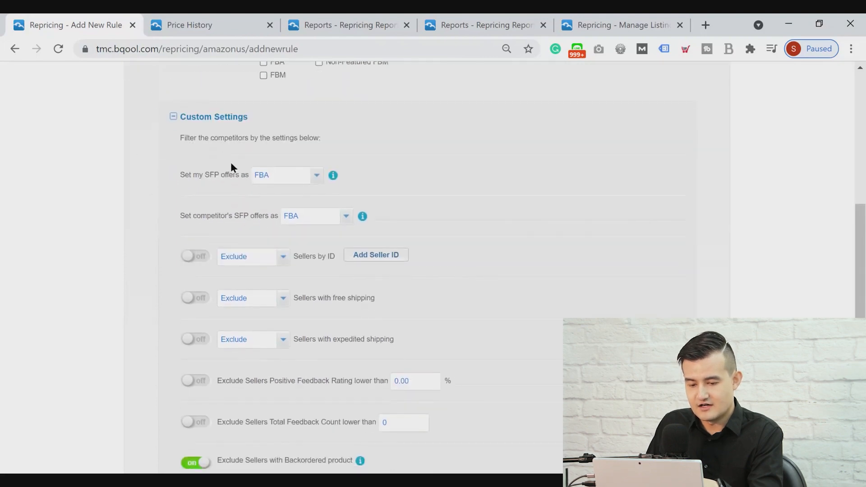
mouse_move(204, 174)
mouse_down()
mouse_move(231, 173)
mouse_move(220, 171)
mouse_up()
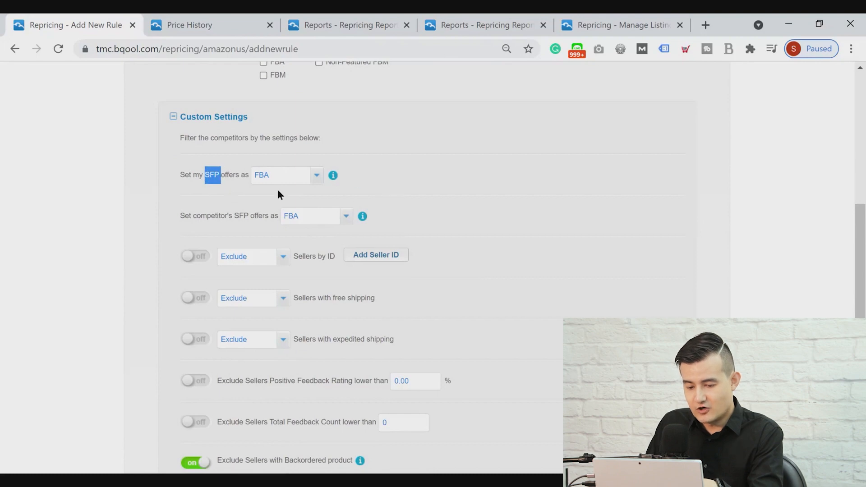
scroll(232, 152, up, 3)
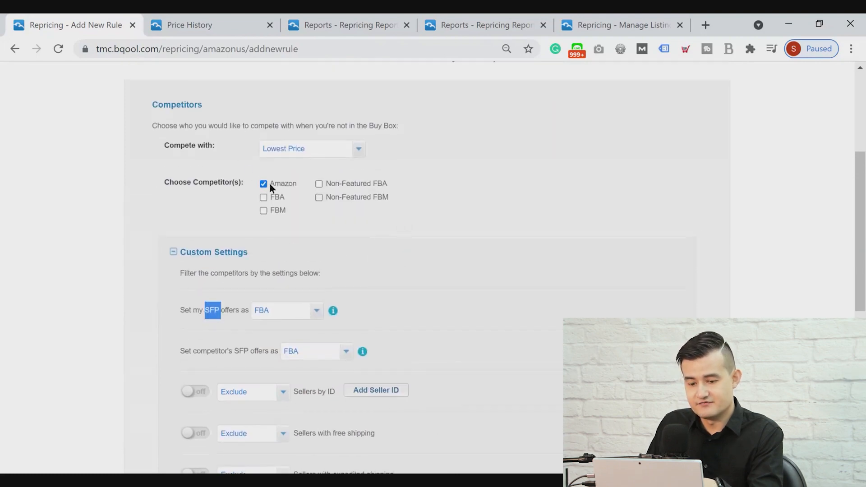
scroll(280, 278, down, 3)
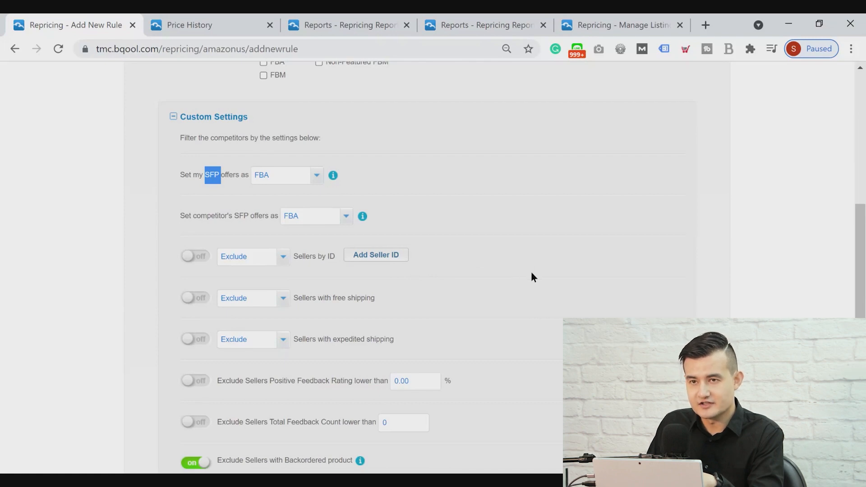
scroll(531, 279, down, 3)
scroll(532, 281, up, 2)
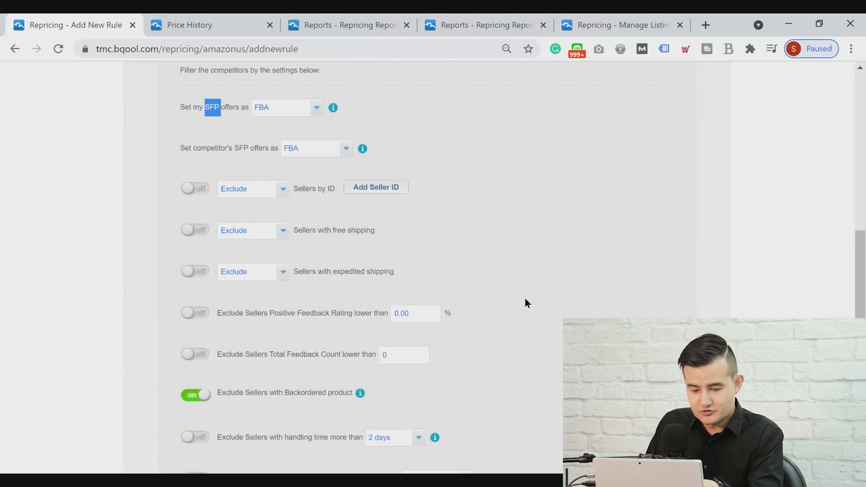
scroll(528, 299, down, 1)
scroll(528, 300, down, 3)
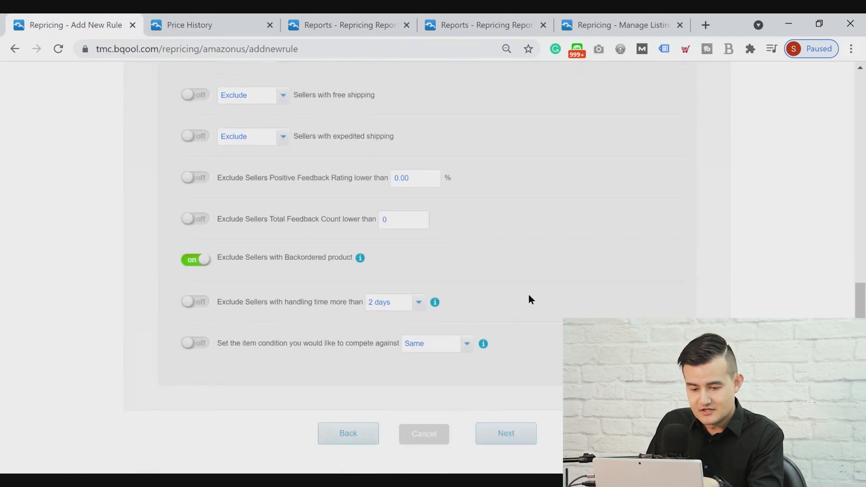
Exclude sellers with positive feedback rating lower than 80%, enable the total feedback count exclusion, and proceed to Get Buy Box
scroll(513, 309, up, 2)
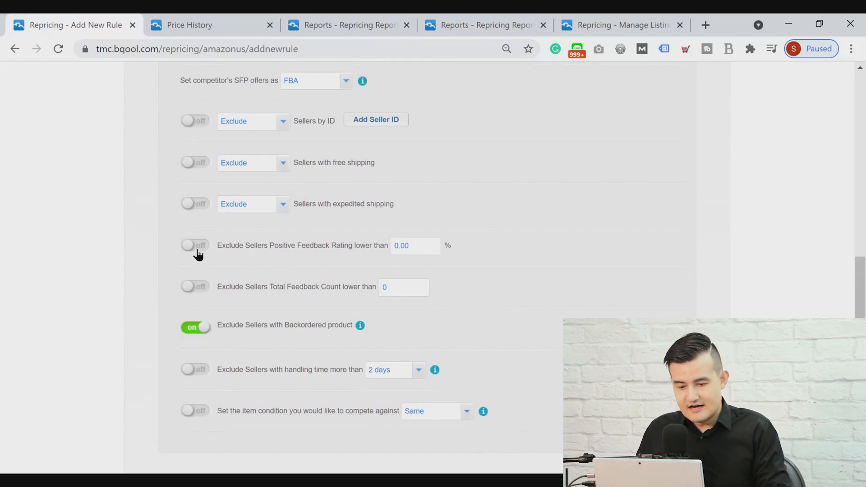
drag(395, 243, 406, 242)
text(80)
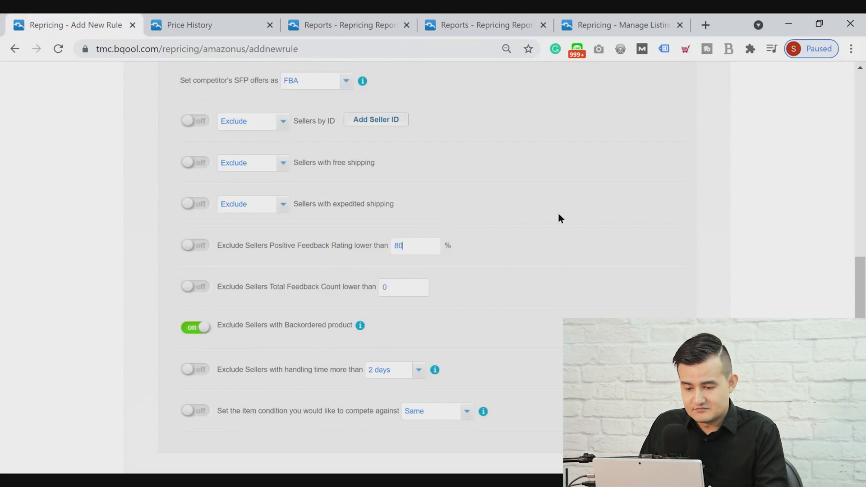
click(195, 246)
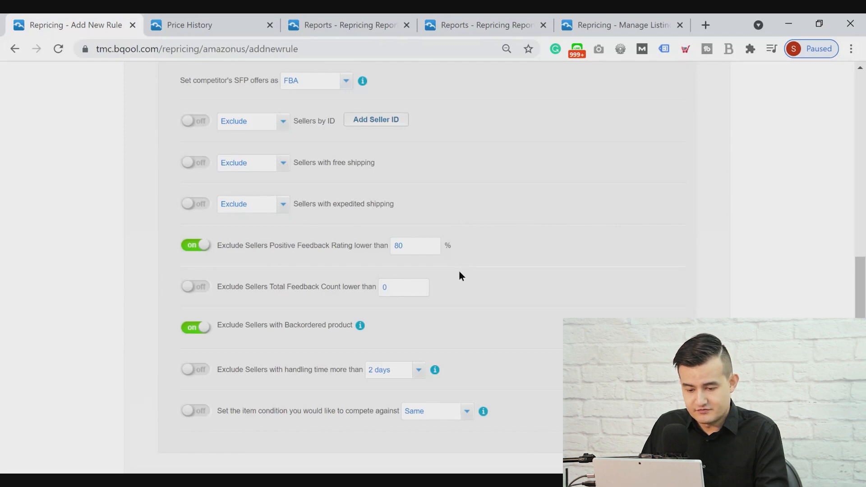
click(212, 292)
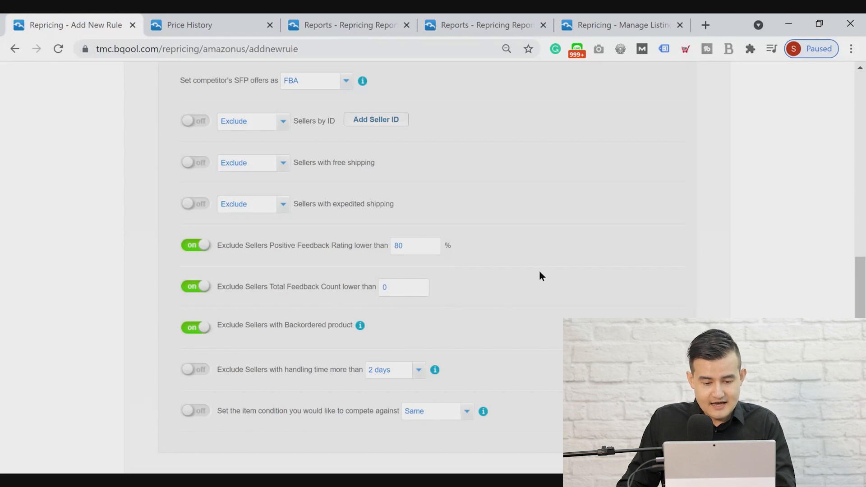
scroll(536, 275, down, 3)
click(507, 388)
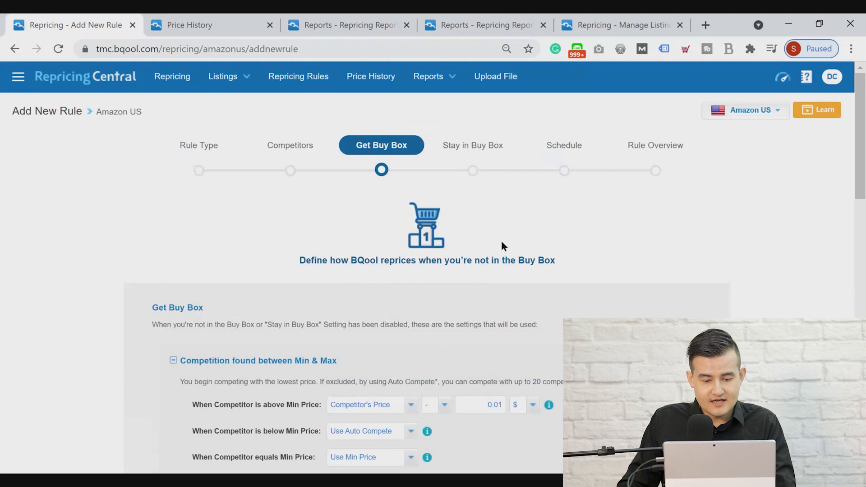
Choose Competitor's Price as the basis for when a competitor is above Min Price, and select its offset amount
scroll(501, 242, down, 3)
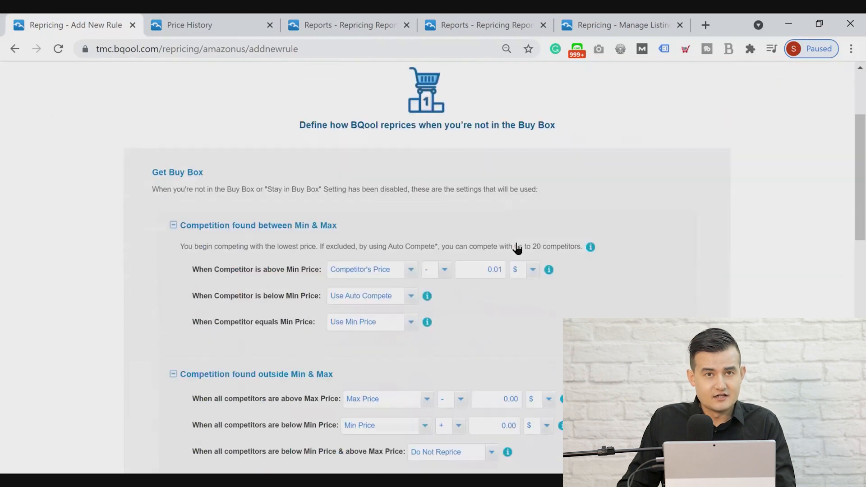
scroll(609, 278, up, 2)
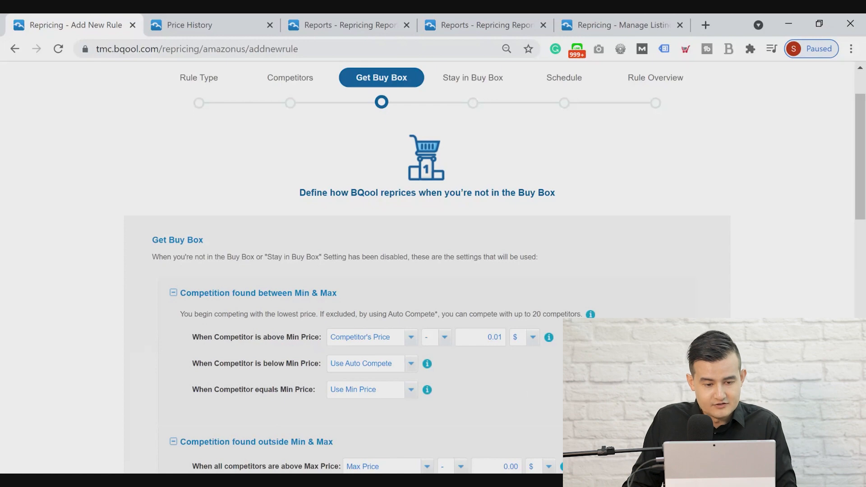
scroll(631, 280, down, 3)
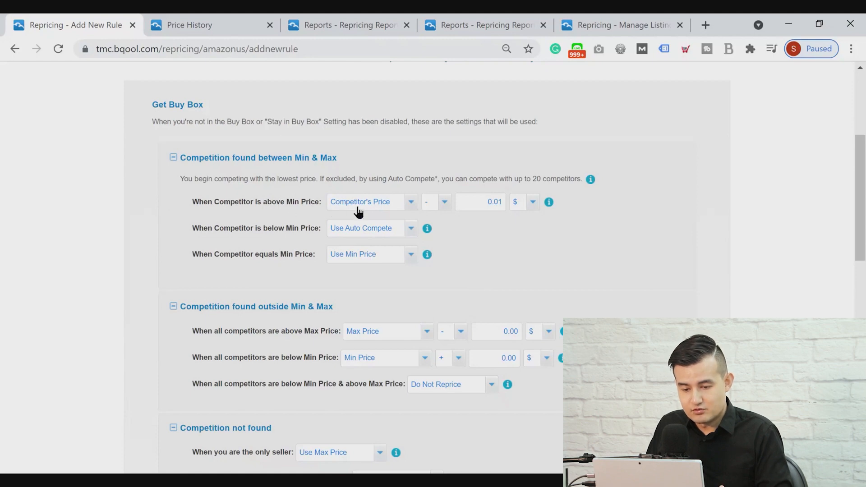
click(385, 211)
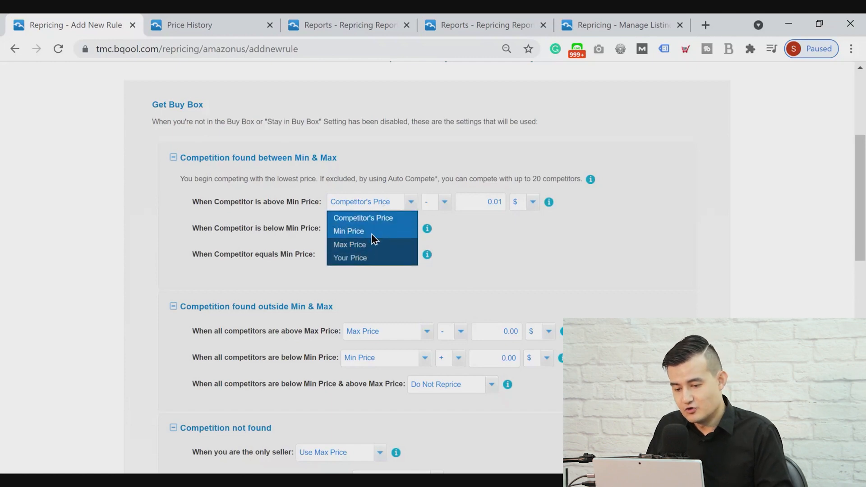
click(374, 221)
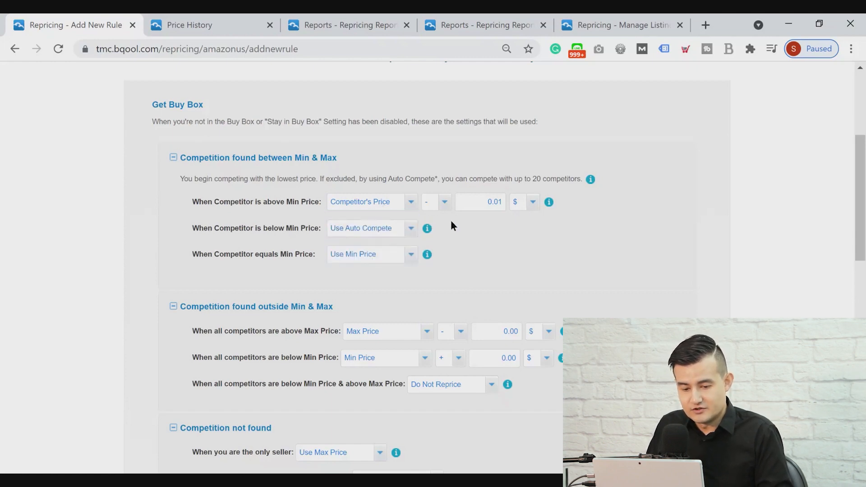
double_click(495, 203)
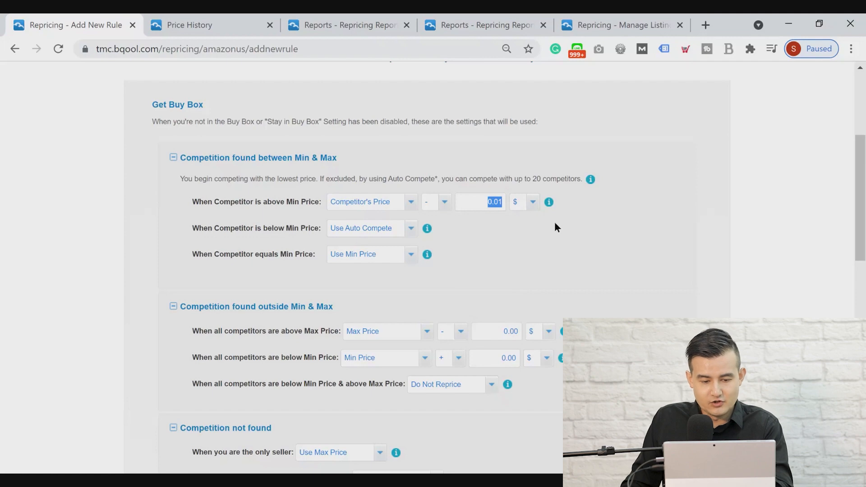
View the repricing choices for competitors below Min Price and for competitors equal to Min Price
triple_click(230, 226)
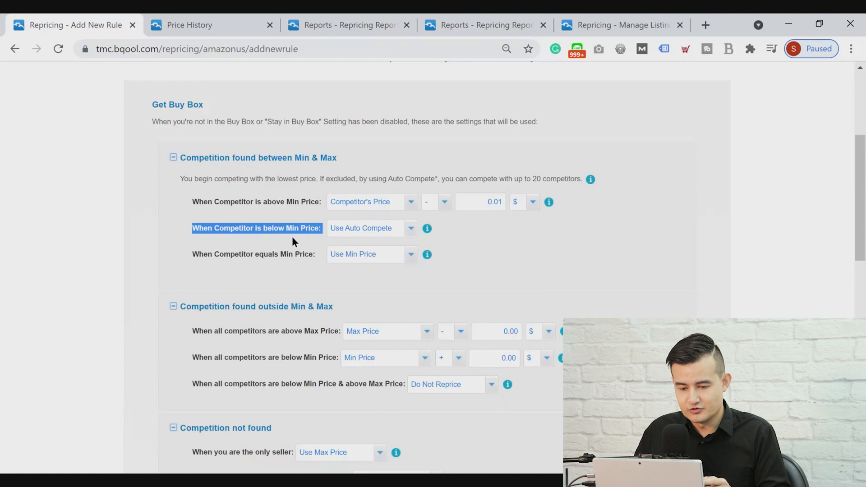
click(391, 236)
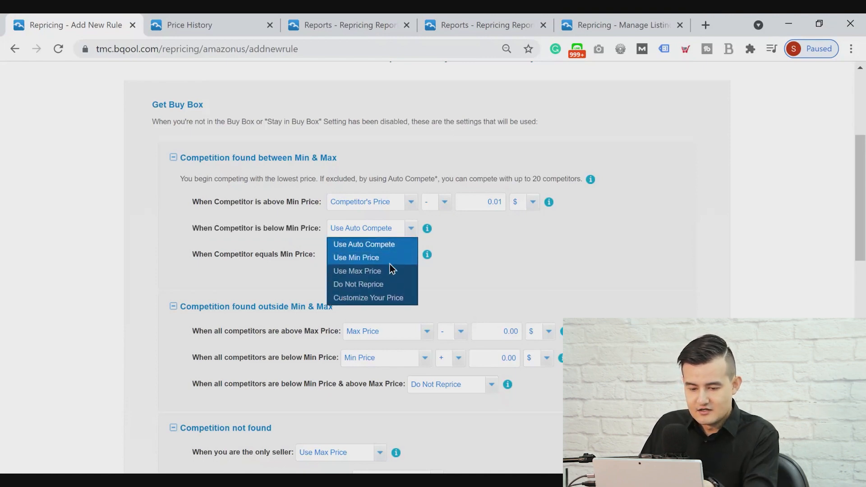
click(389, 261)
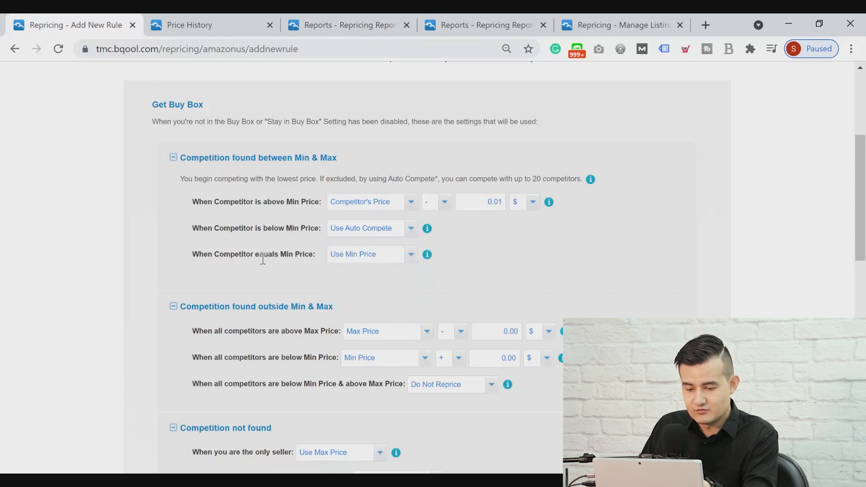
click(371, 266)
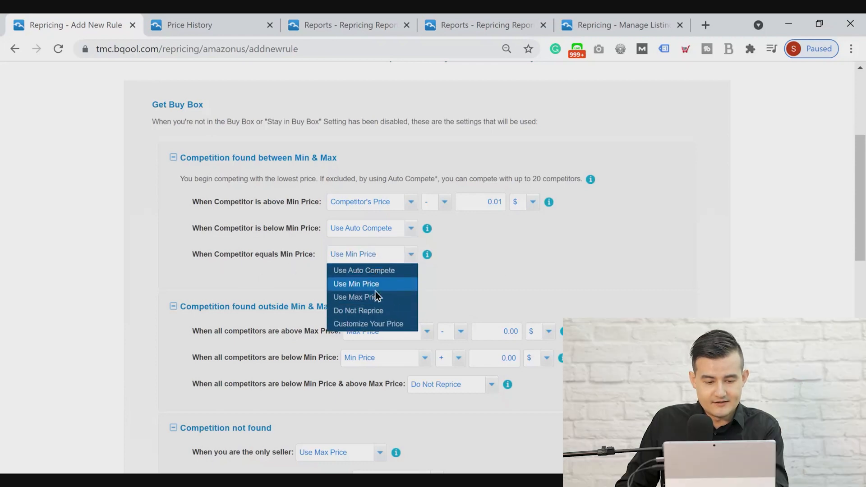
click(614, 256)
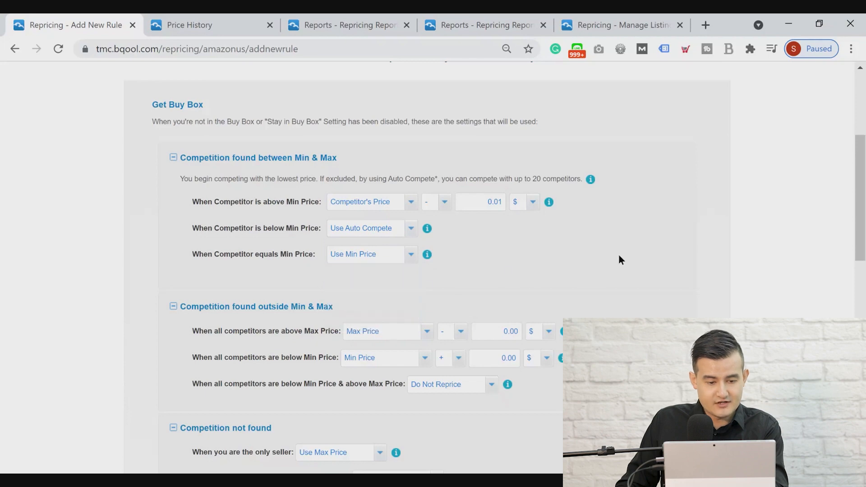
Turn on the FBM vs Amazon advanced setting and show its pricing options
scroll(619, 257, down, 6)
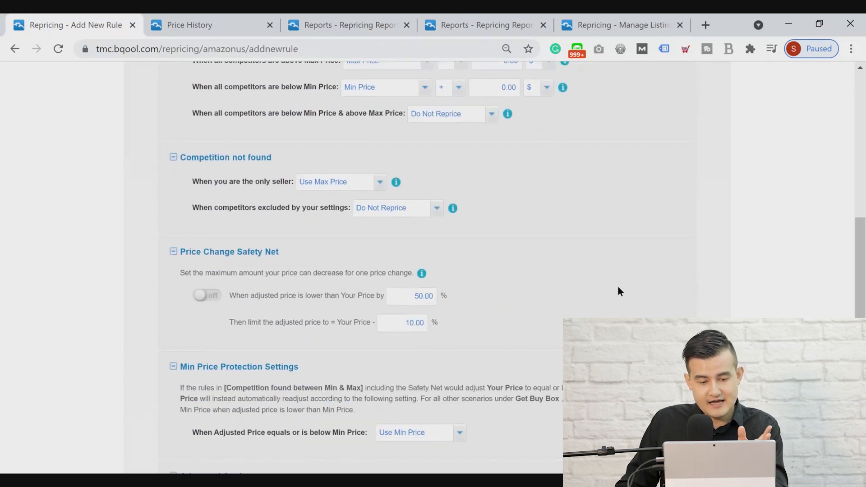
scroll(618, 285, up, 3)
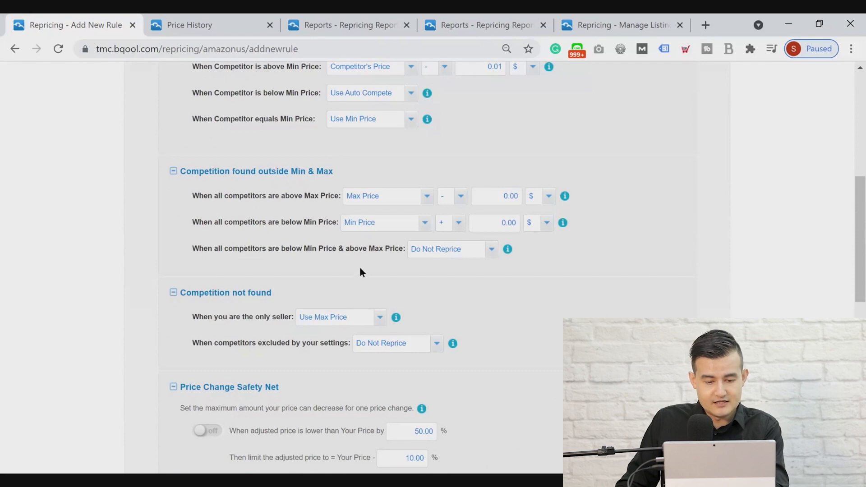
scroll(518, 306, down, 2)
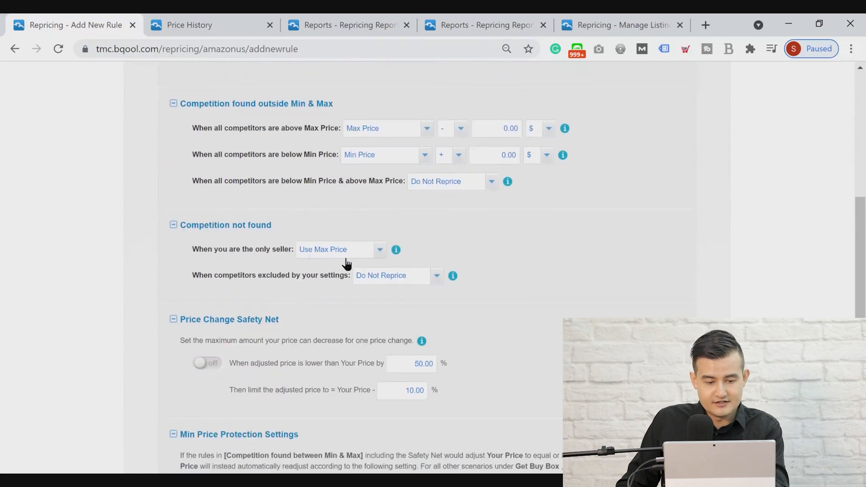
scroll(502, 275, down, 7)
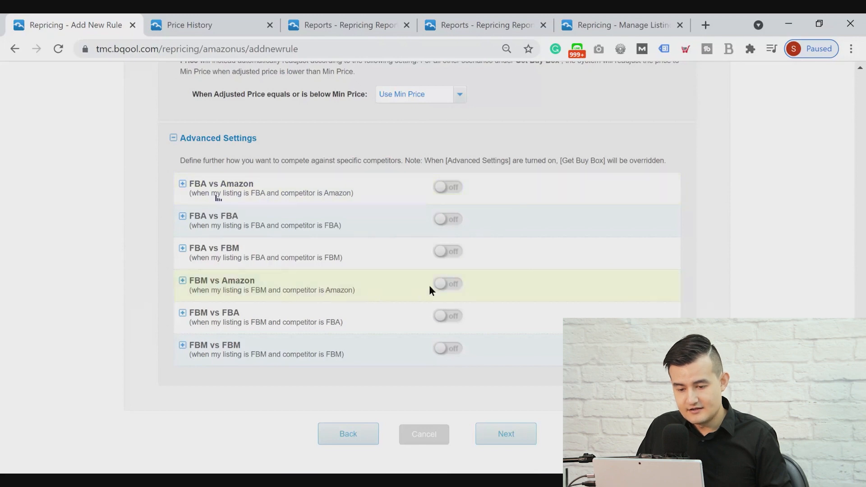
click(444, 285)
scroll(574, 281, down, 3)
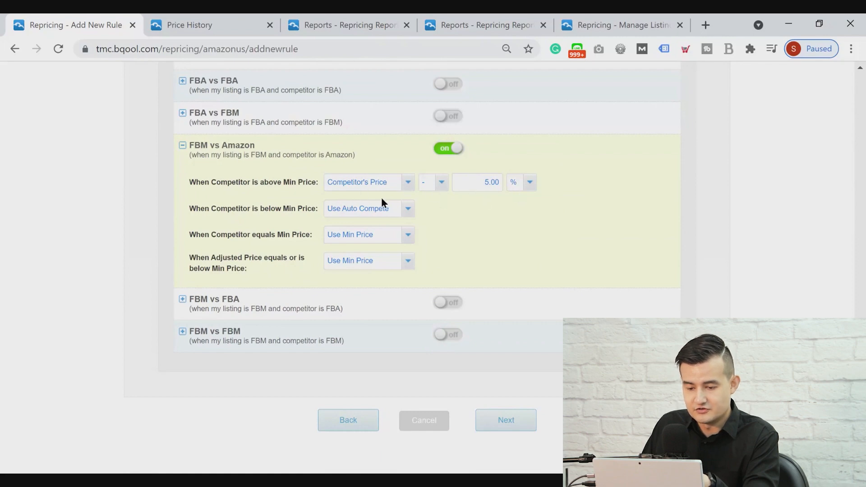
For FBM vs Amazon competitors above Min Price, choose minus as the price offset operator and % as its unit
click(434, 187)
click(439, 203)
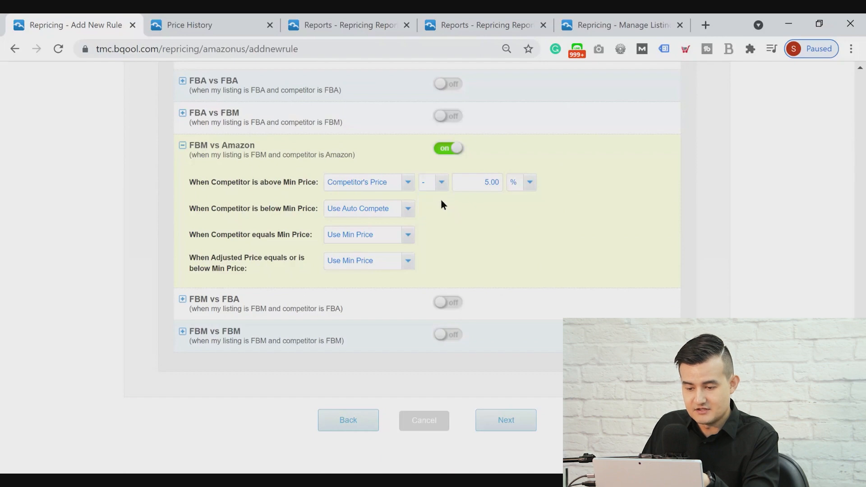
click(522, 189)
click(529, 209)
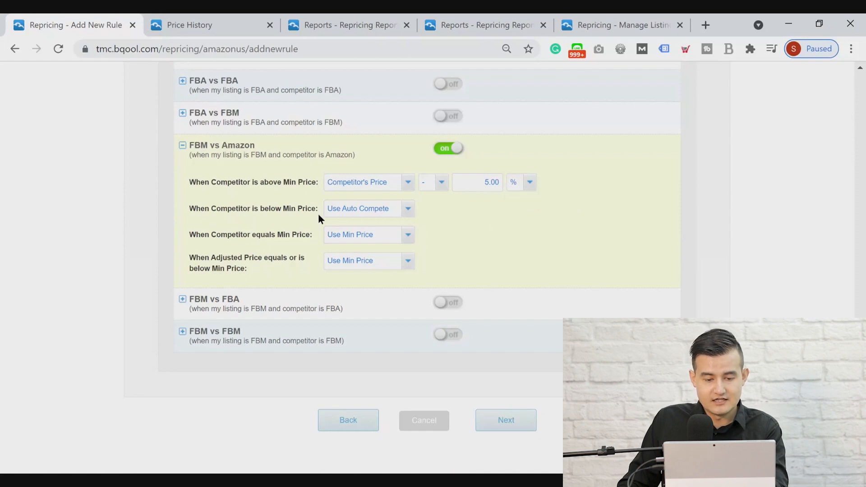
Try Customize Your Price for FBM vs Amazon competitors below Min Price and view its price basis choices
click(363, 212)
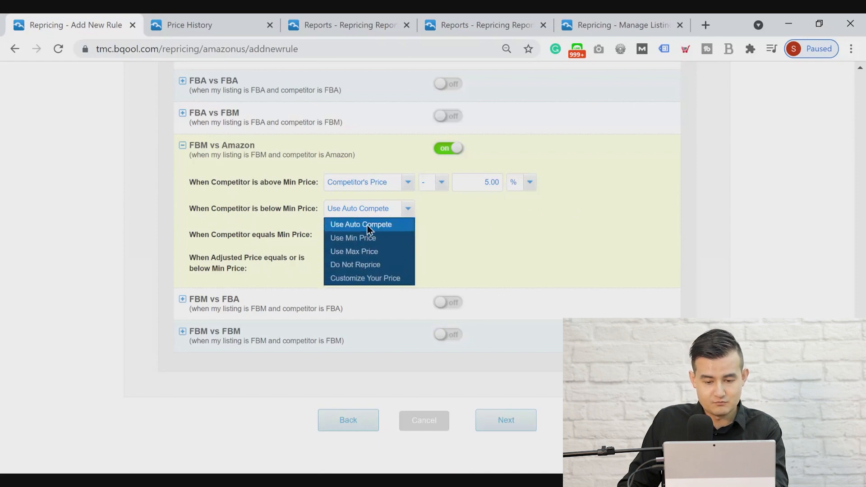
click(376, 282)
click(477, 211)
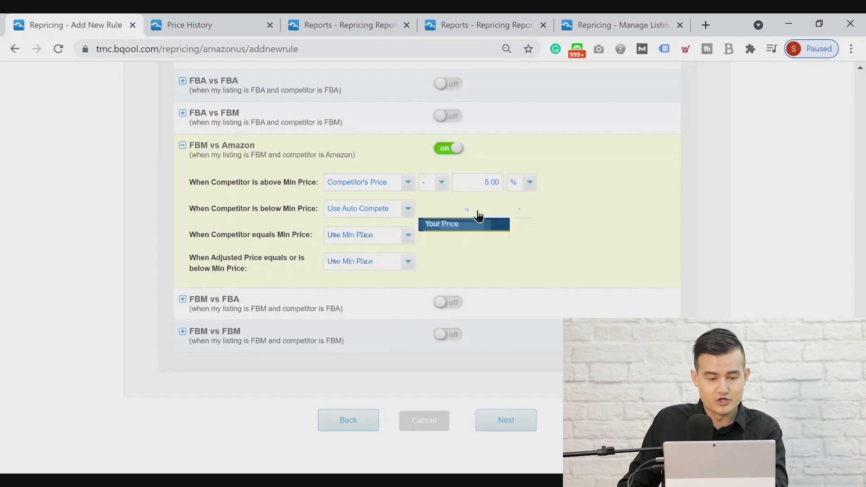
click(471, 240)
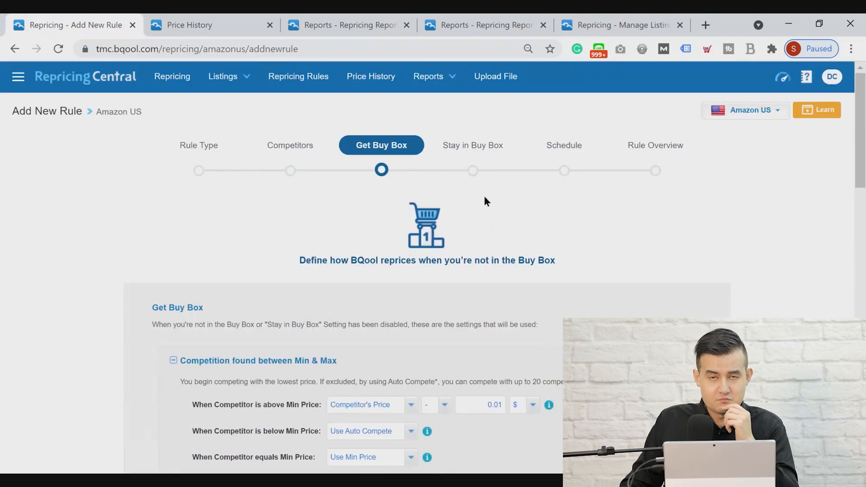
Go to the Stay in Buy Box stage and exclude FBA and FBM from its competitors, keeping only Amazon selected
click(473, 171)
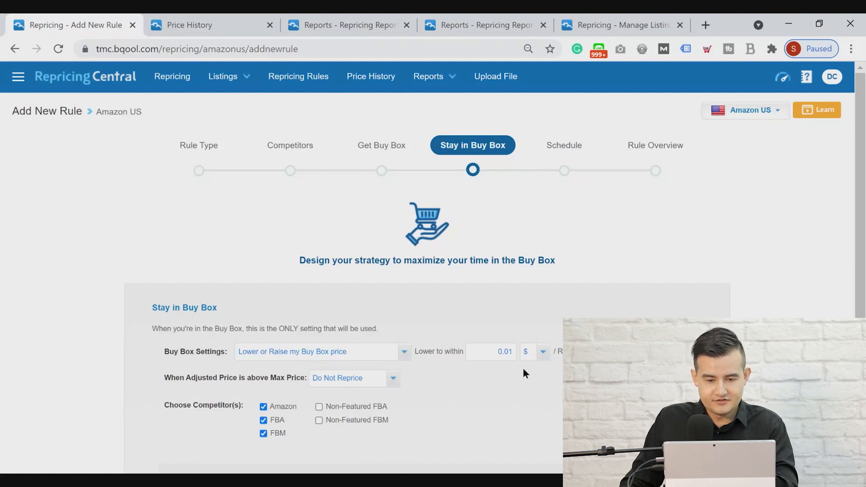
scroll(553, 281, down, 3)
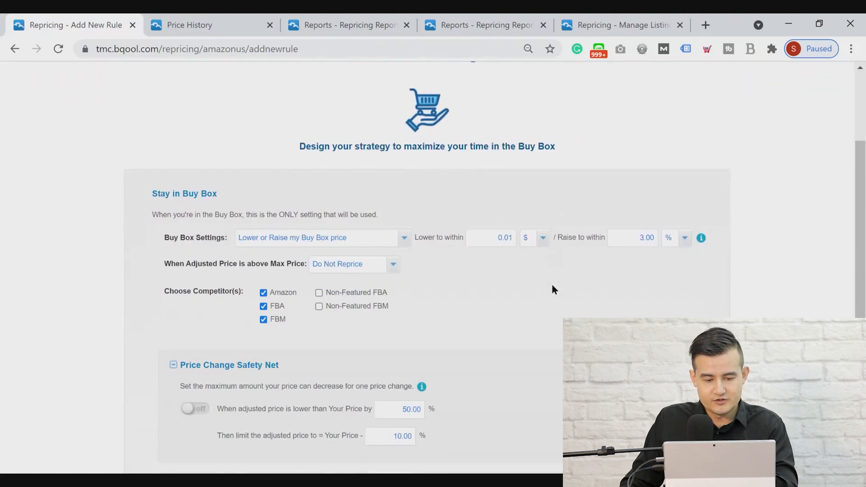
scroll(500, 256, up, 3)
scroll(515, 283, down, 2)
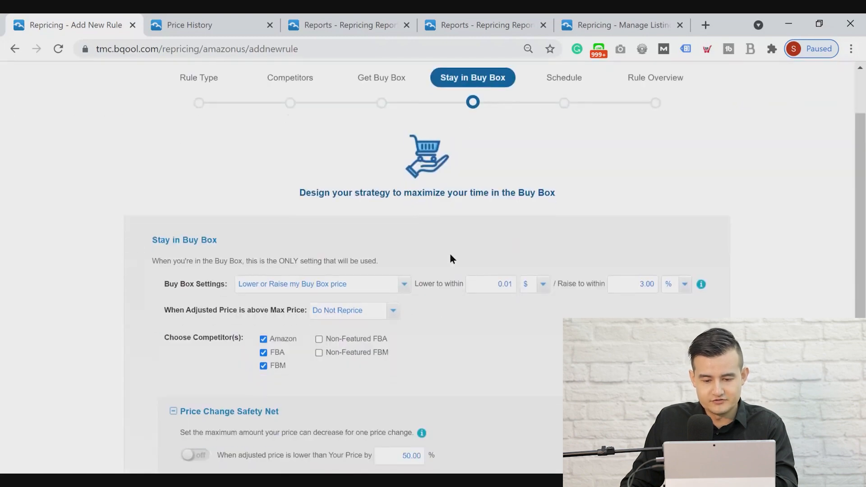
click(263, 353)
click(264, 366)
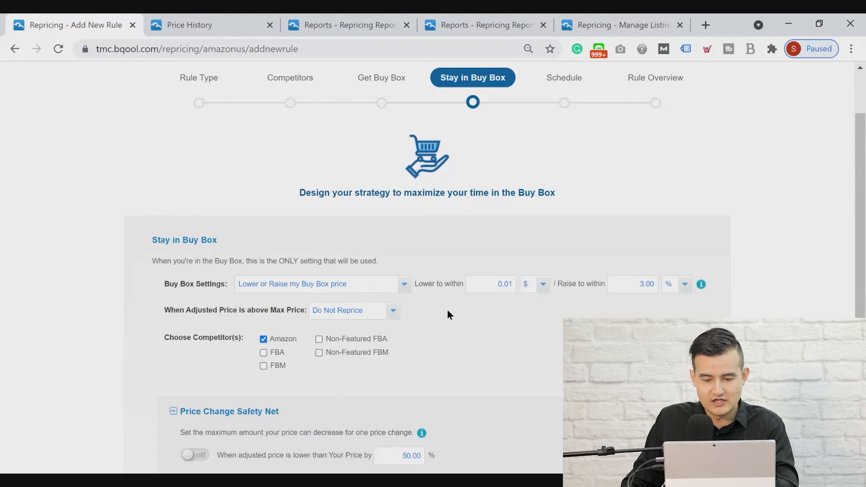
View the unit choices for the Buy Box lowering amount and review the Price Change Safety Net settings
click(541, 286)
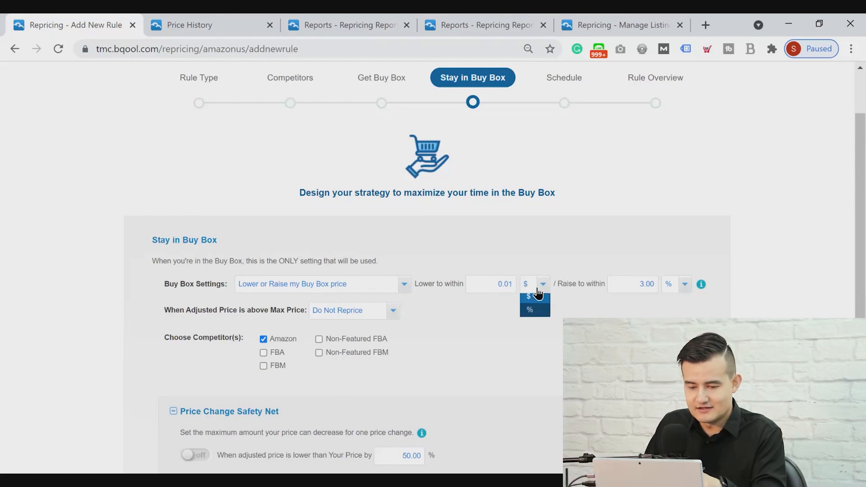
click(664, 306)
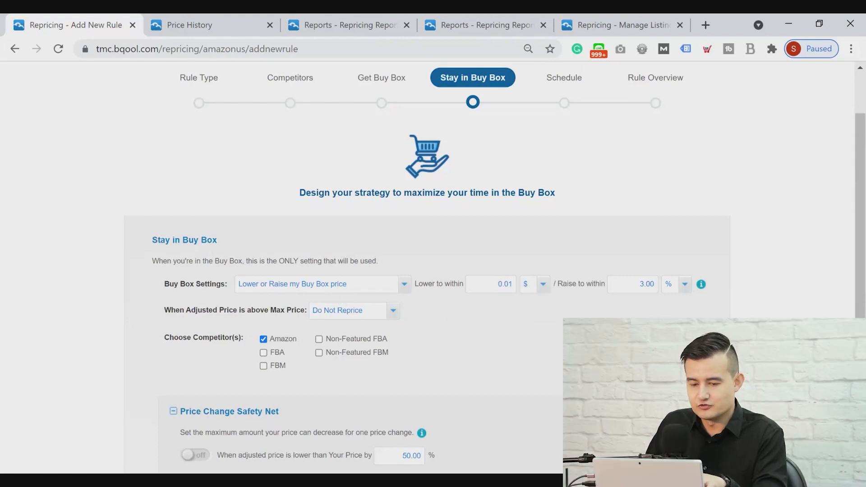
scroll(428, 270, down, 3)
scroll(427, 271, down, 1)
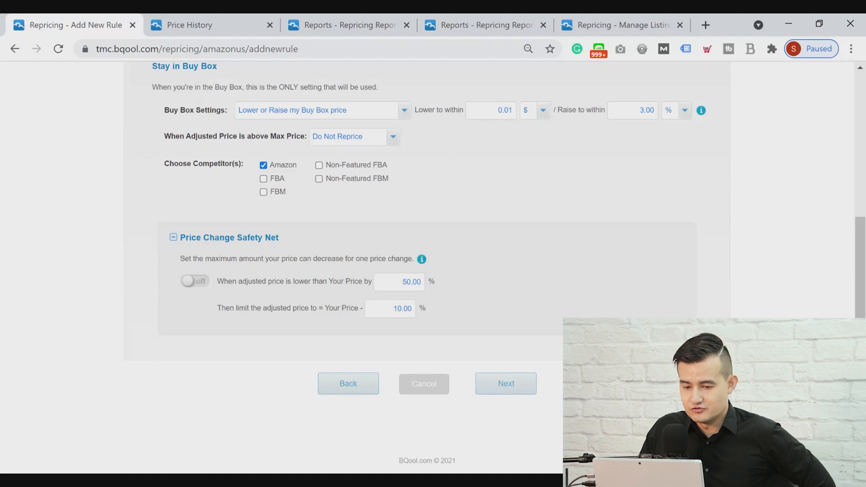
scroll(586, 284, up, 5)
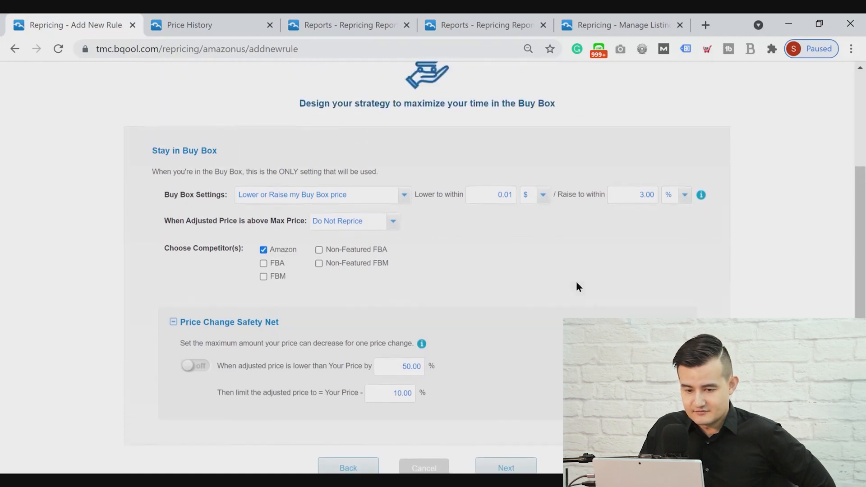